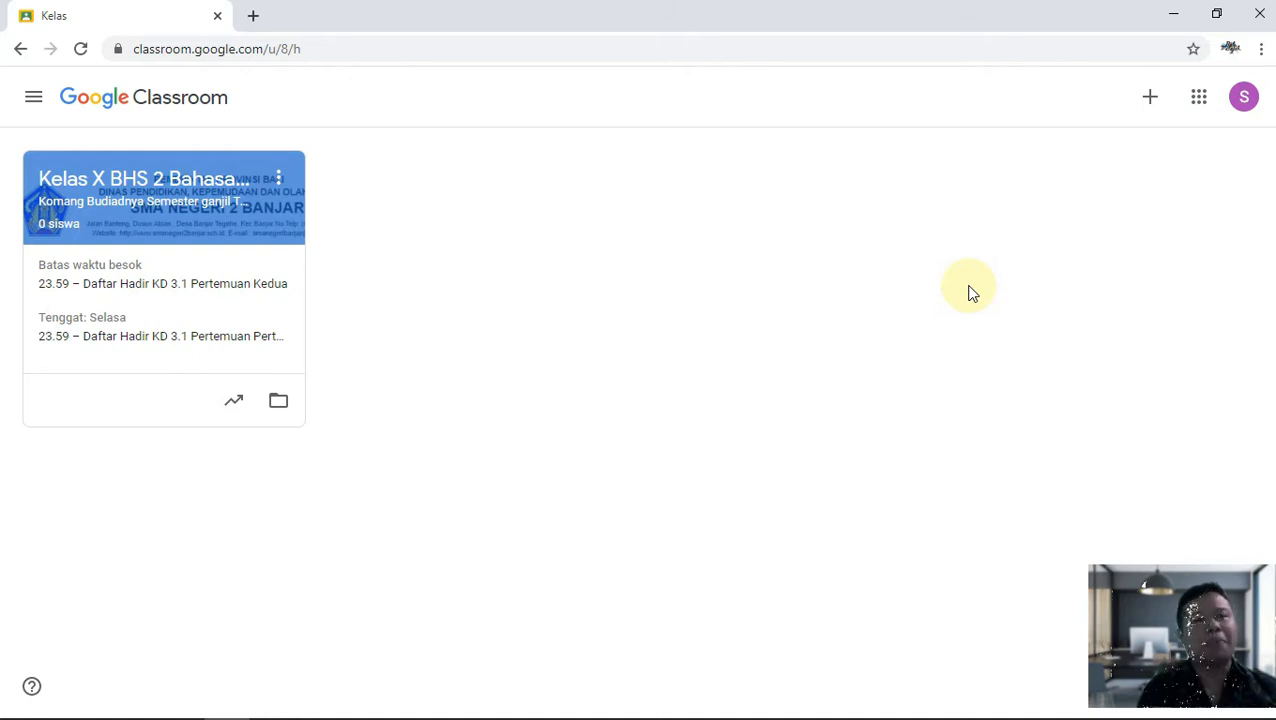
# Step: Open the classwork page (Tugas Kelas) of the class Kelas X BHS 2 Bahasa Inggris
pyautogui.click(254, 180)
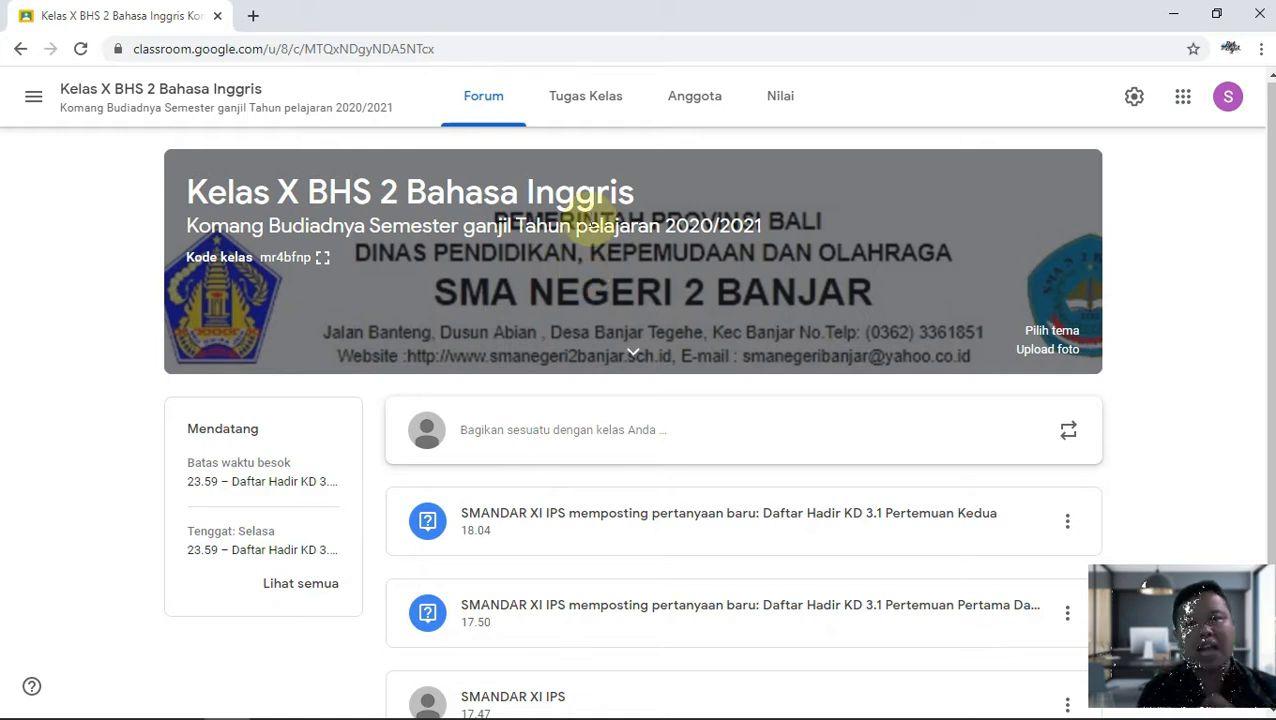
pyautogui.click(595, 108)
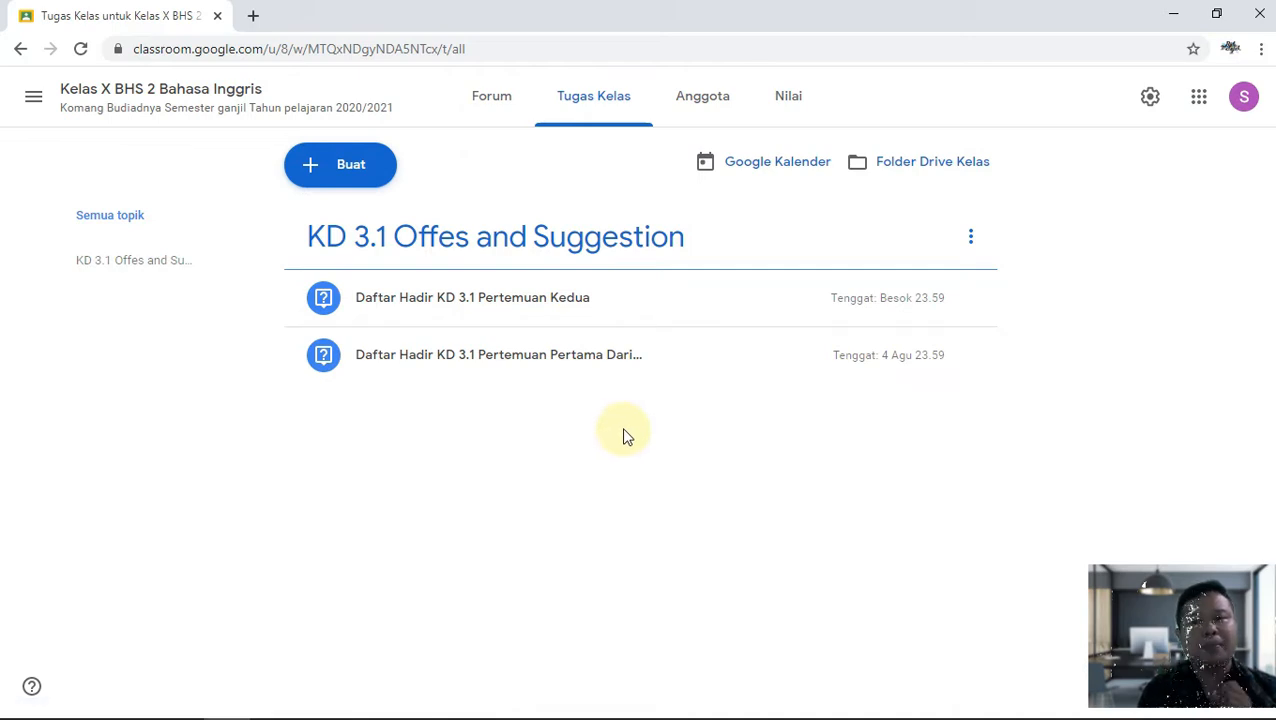
pyautogui.click(341, 172)
pyautogui.click(673, 523)
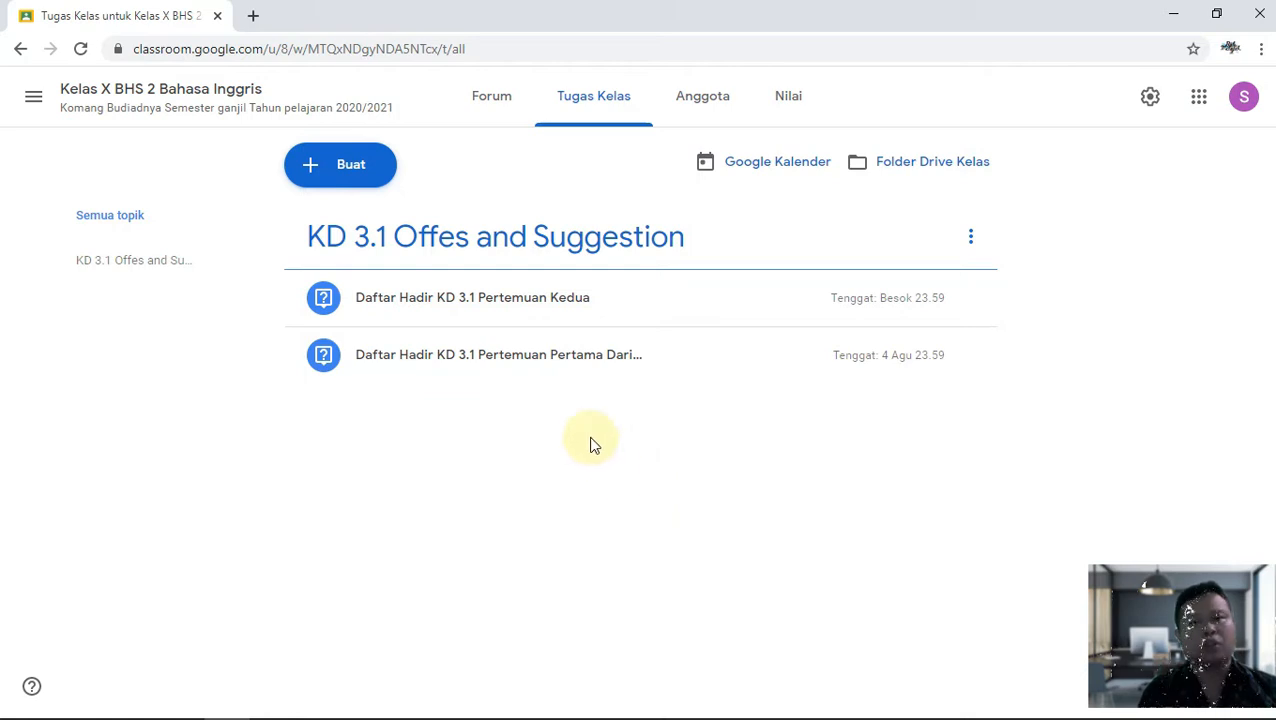
# Step: Add a new classwork topic named "KD 3.2 Teks Narrative"
pyautogui.click(336, 172)
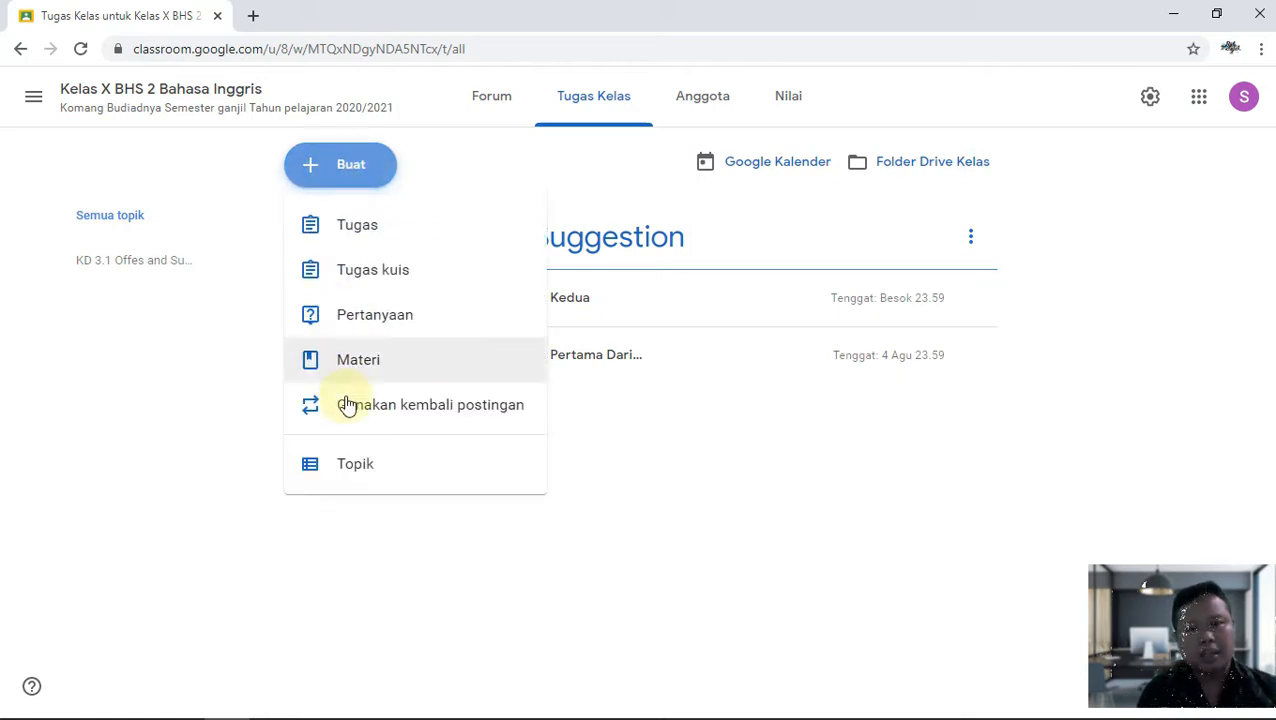
pyautogui.click(343, 476)
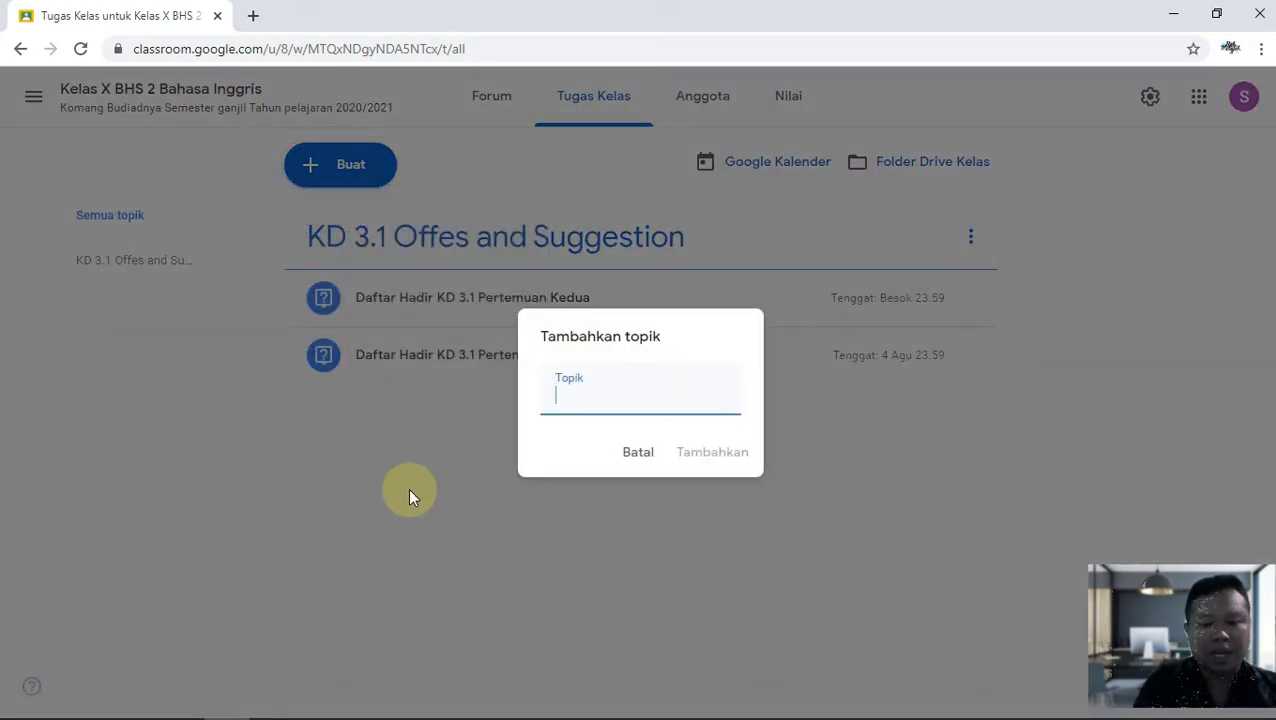
pyautogui.write('KD ')
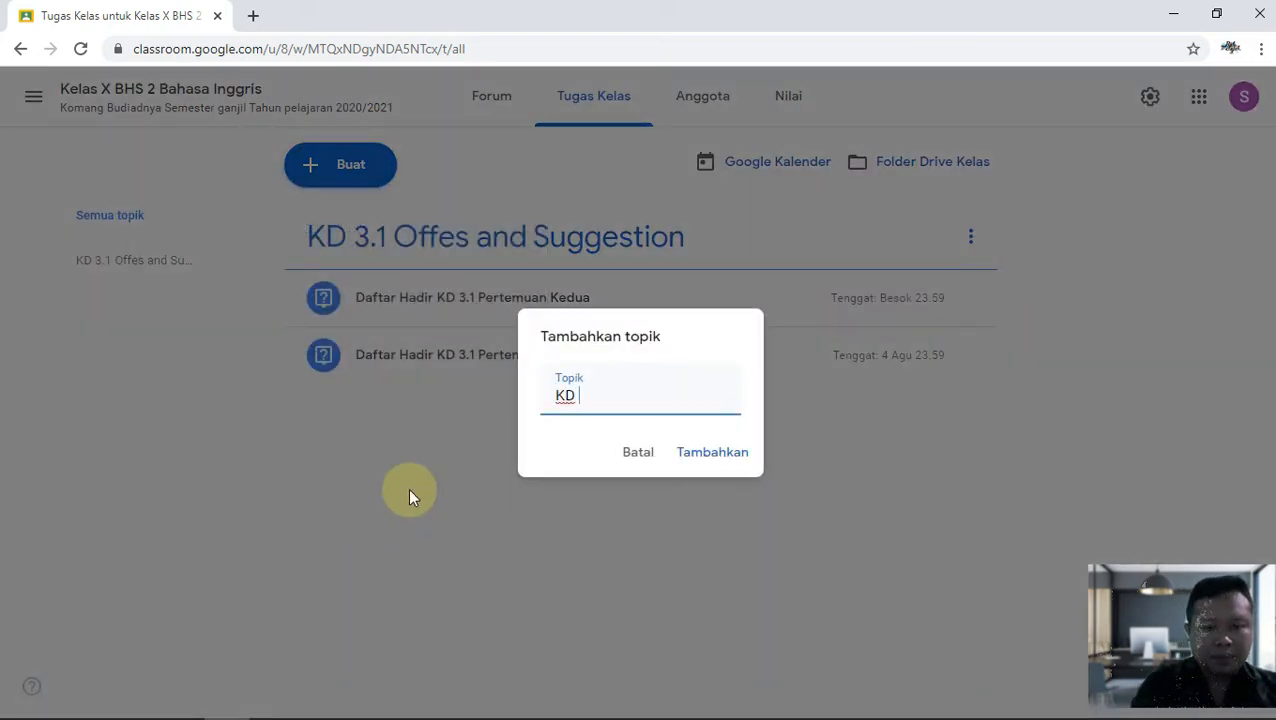
pyautogui.write('3.2 Teks ')
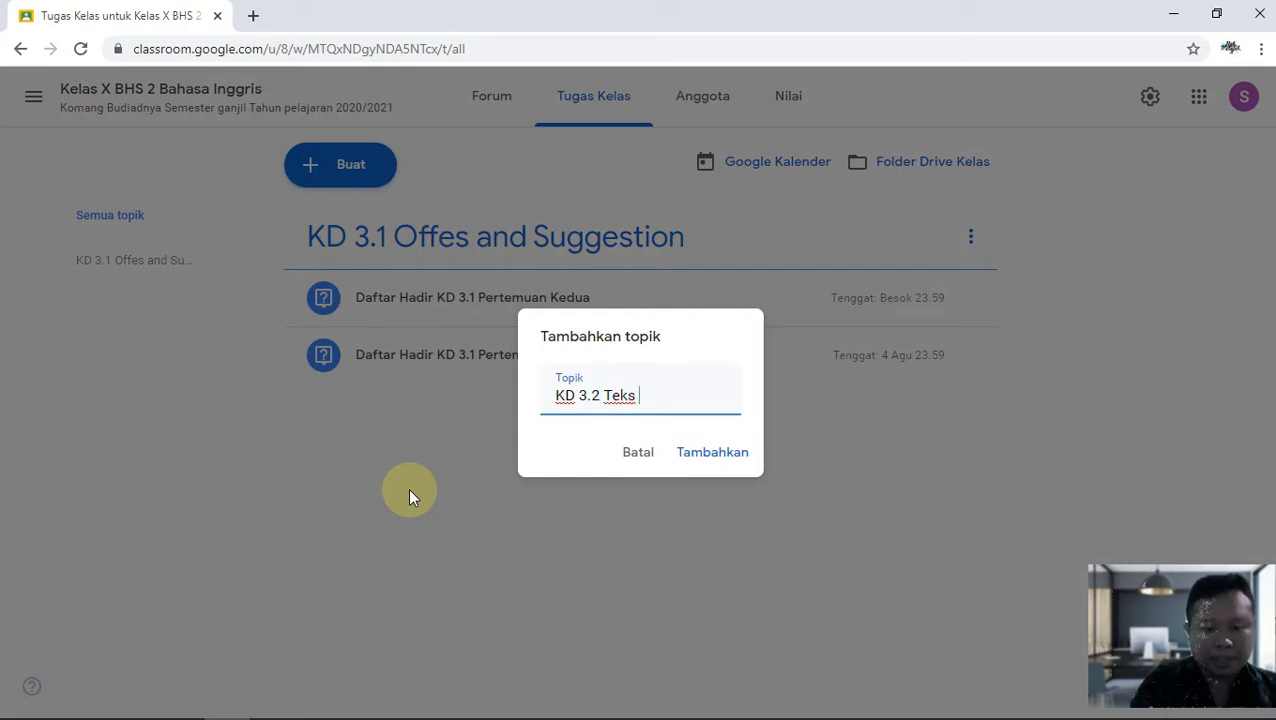
pyautogui.write('Narrative')
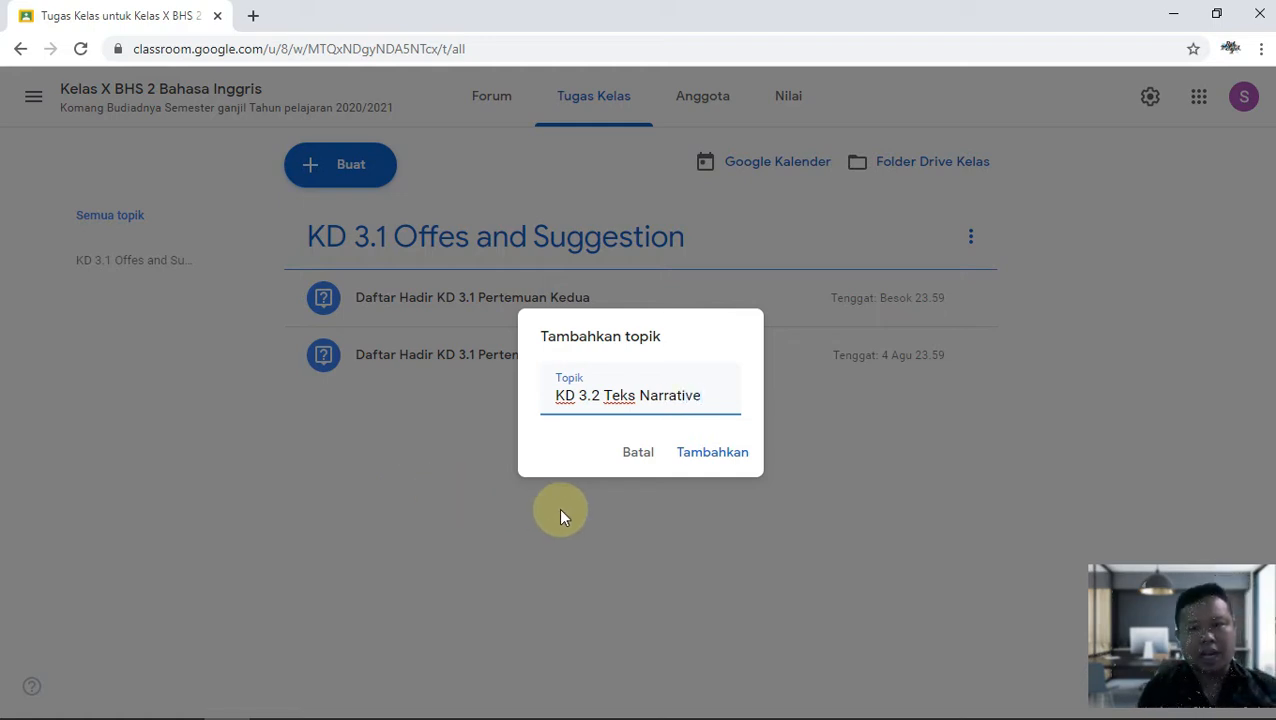
pyautogui.click(731, 454)
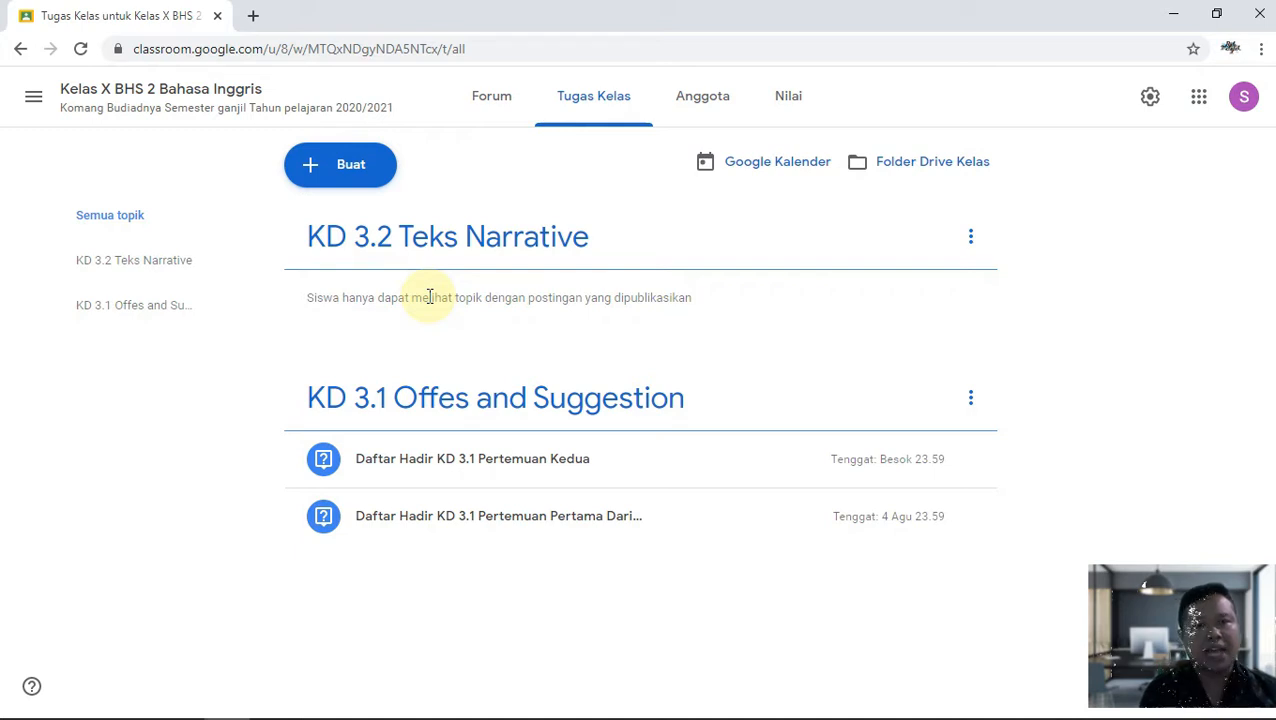
# Step: Create a new material post (Materi) and title it "Materi Teks Narrative KD 3.2"
pyautogui.click(358, 172)
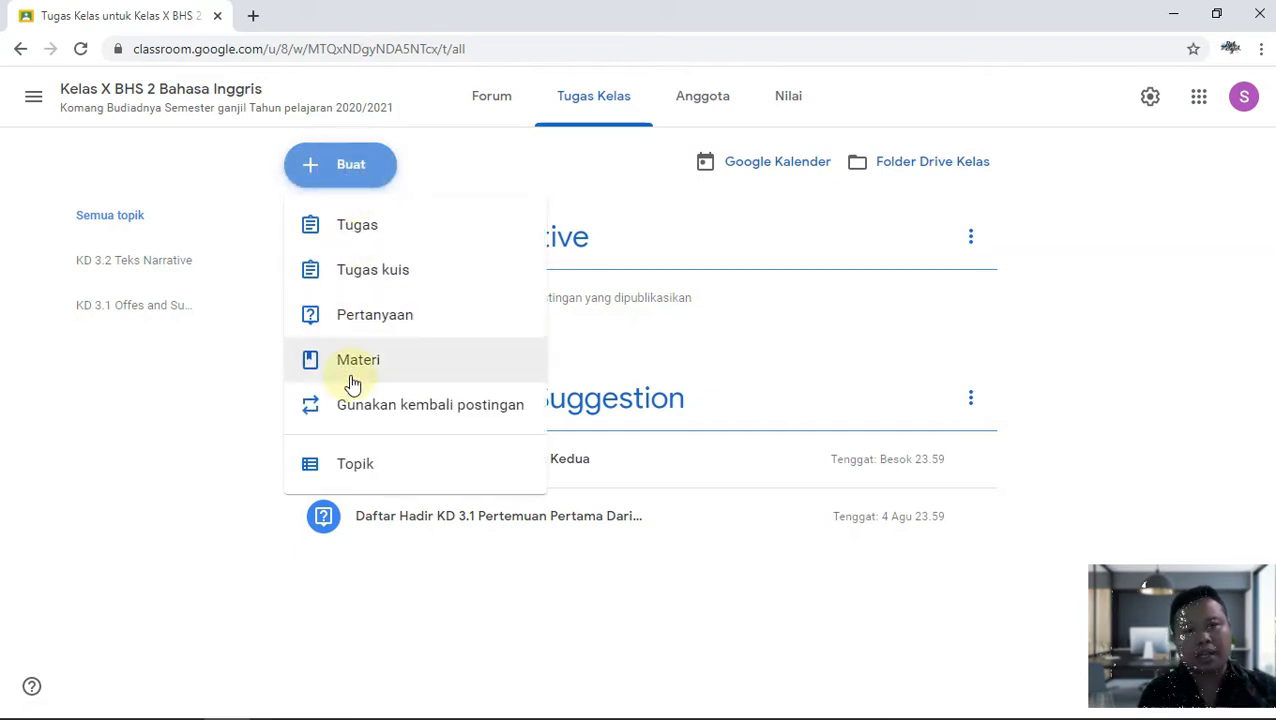
pyautogui.click(362, 373)
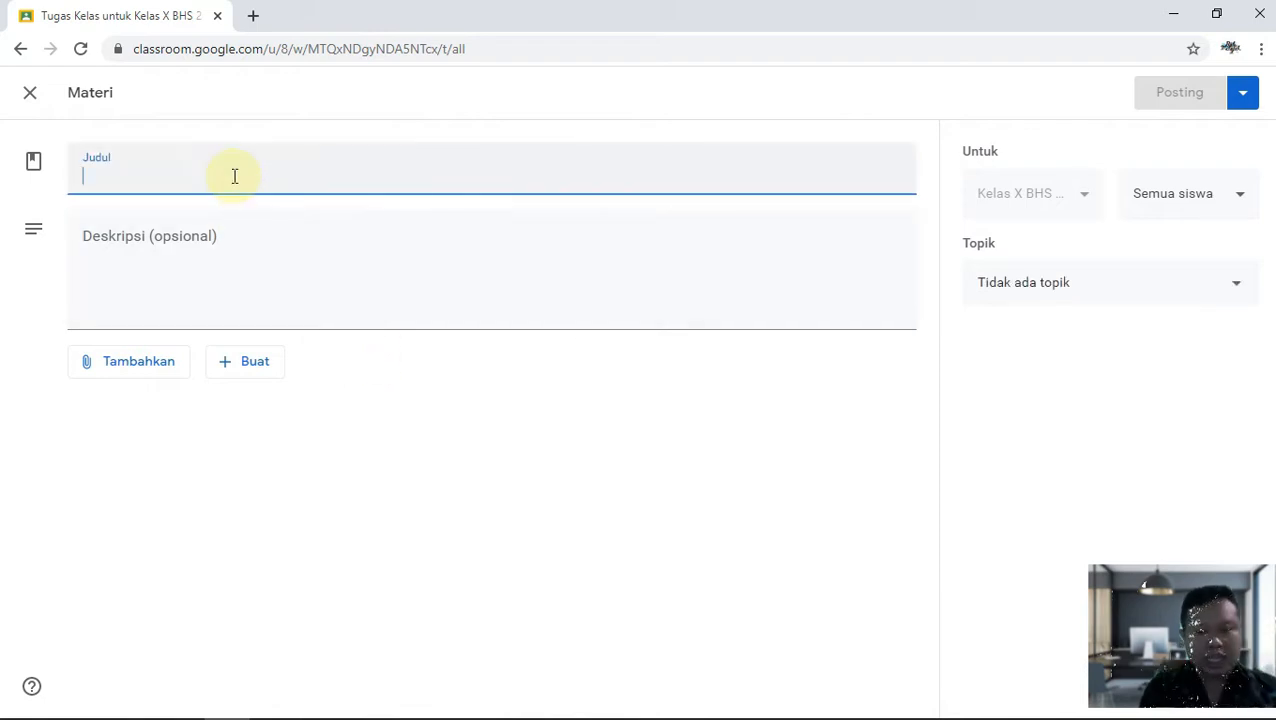
pyautogui.write('Materi Teks ')
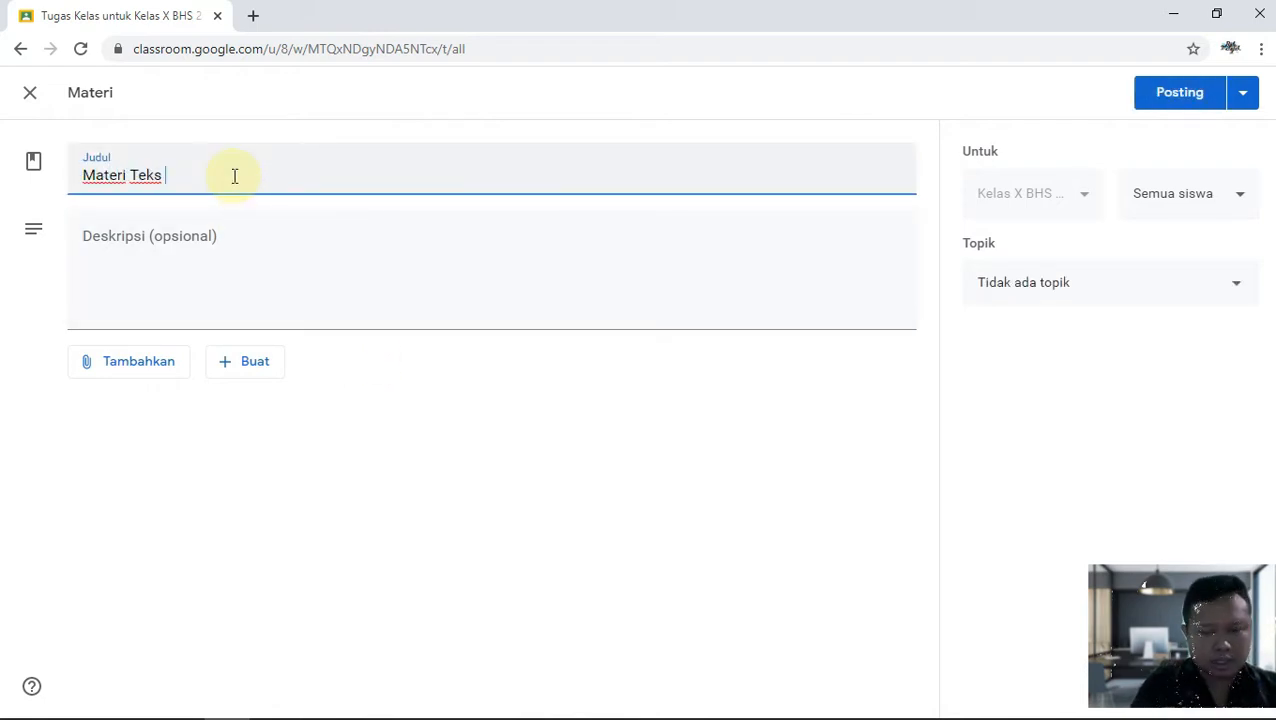
pyautogui.write('Narrat')
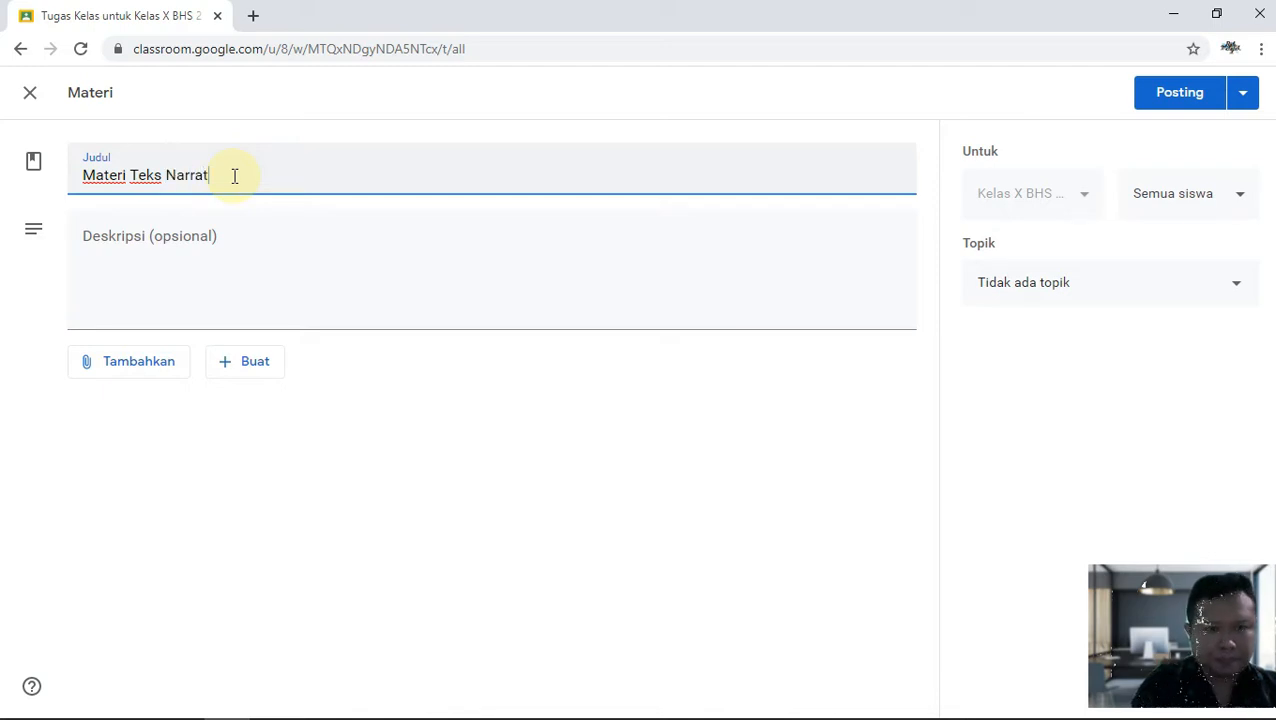
pyautogui.write('ive K')
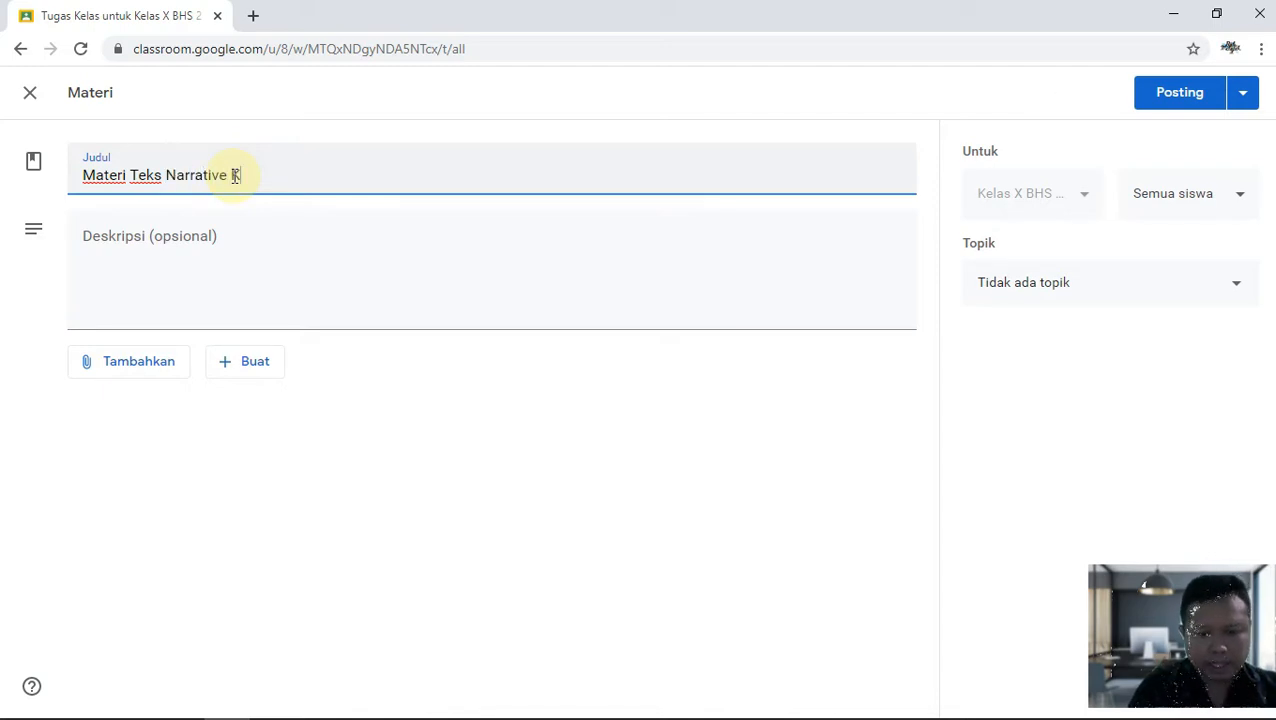
pyautogui.write('D 3.2')
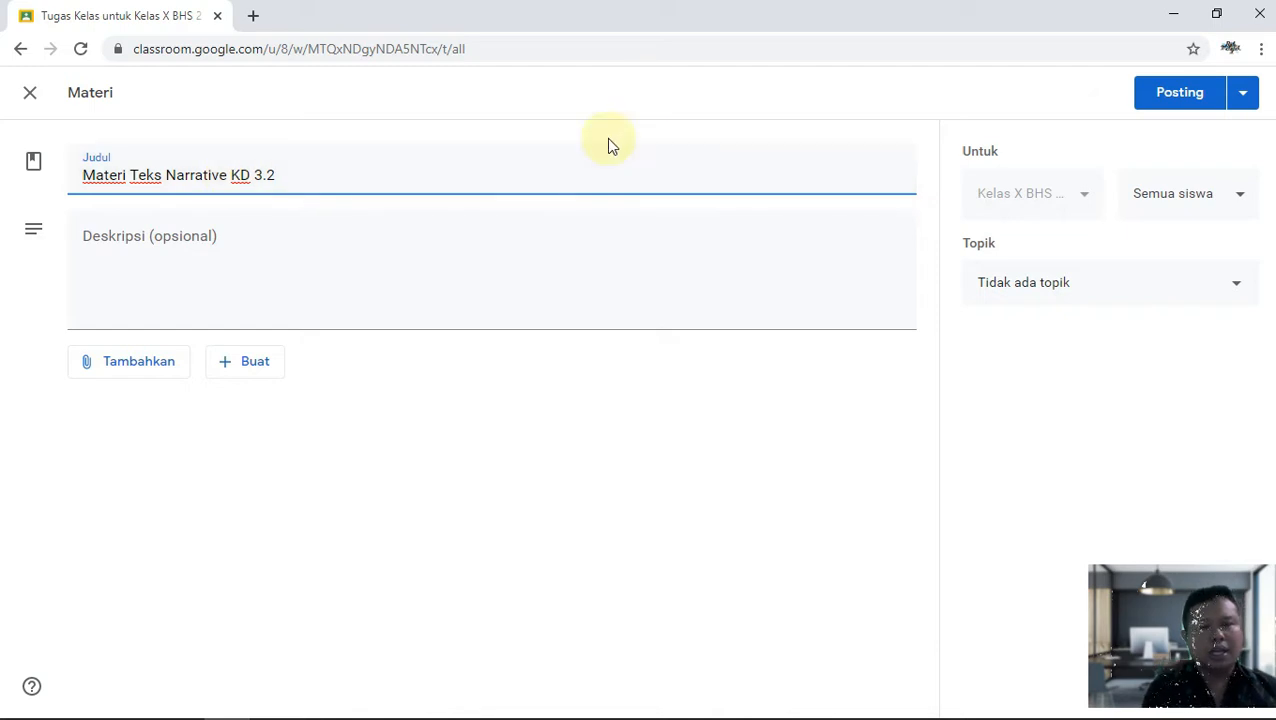
pyautogui.click(392, 238)
pyautogui.write('P')
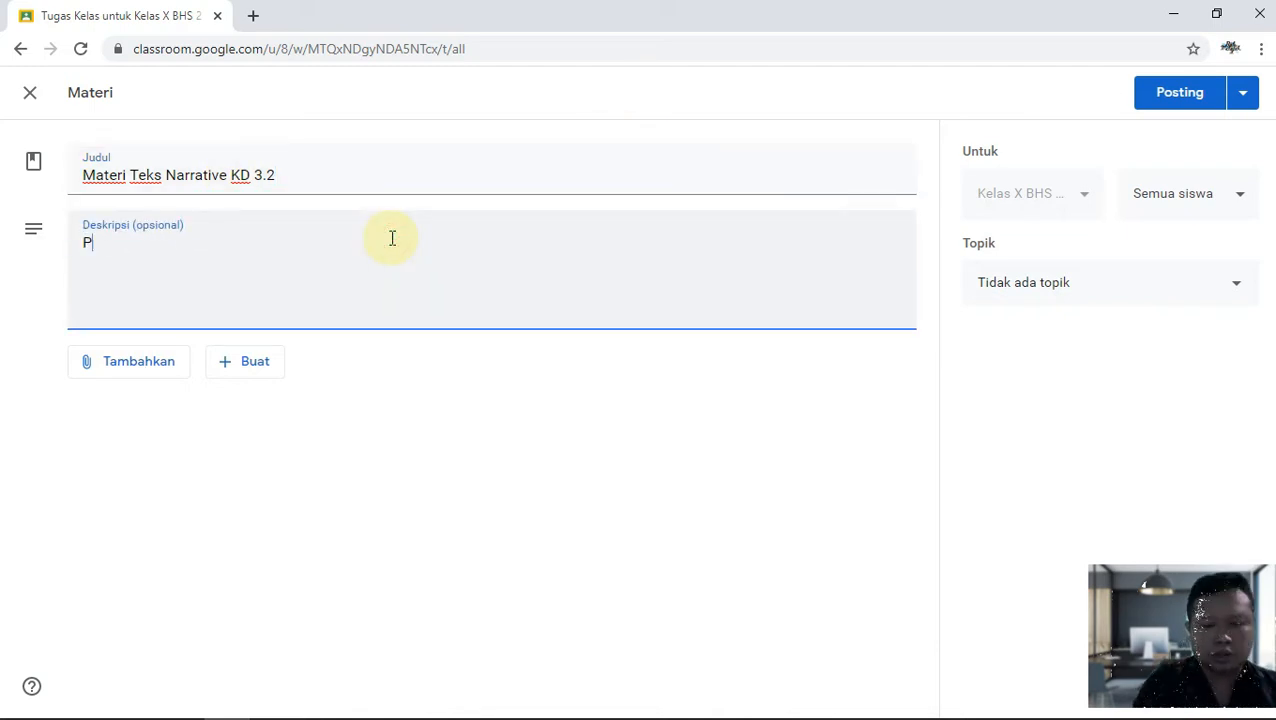
pyautogui.write('etunju')
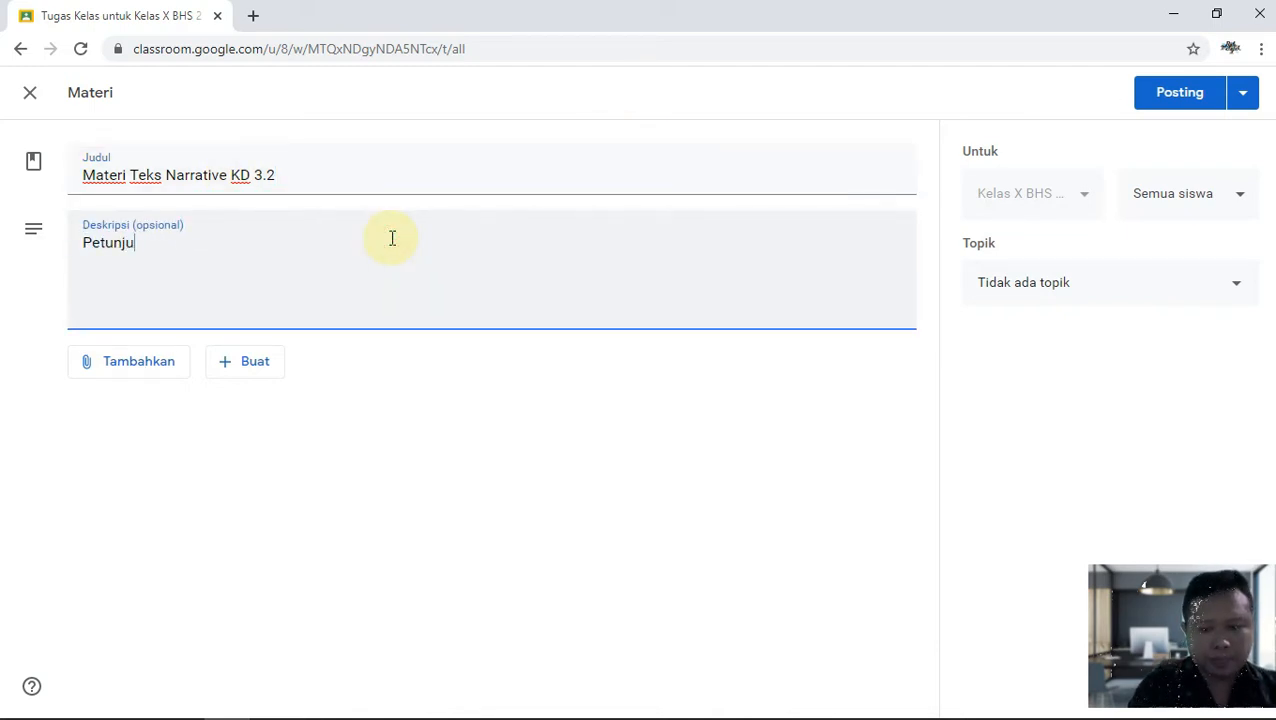
pyautogui.write('k: Silakabn paham')
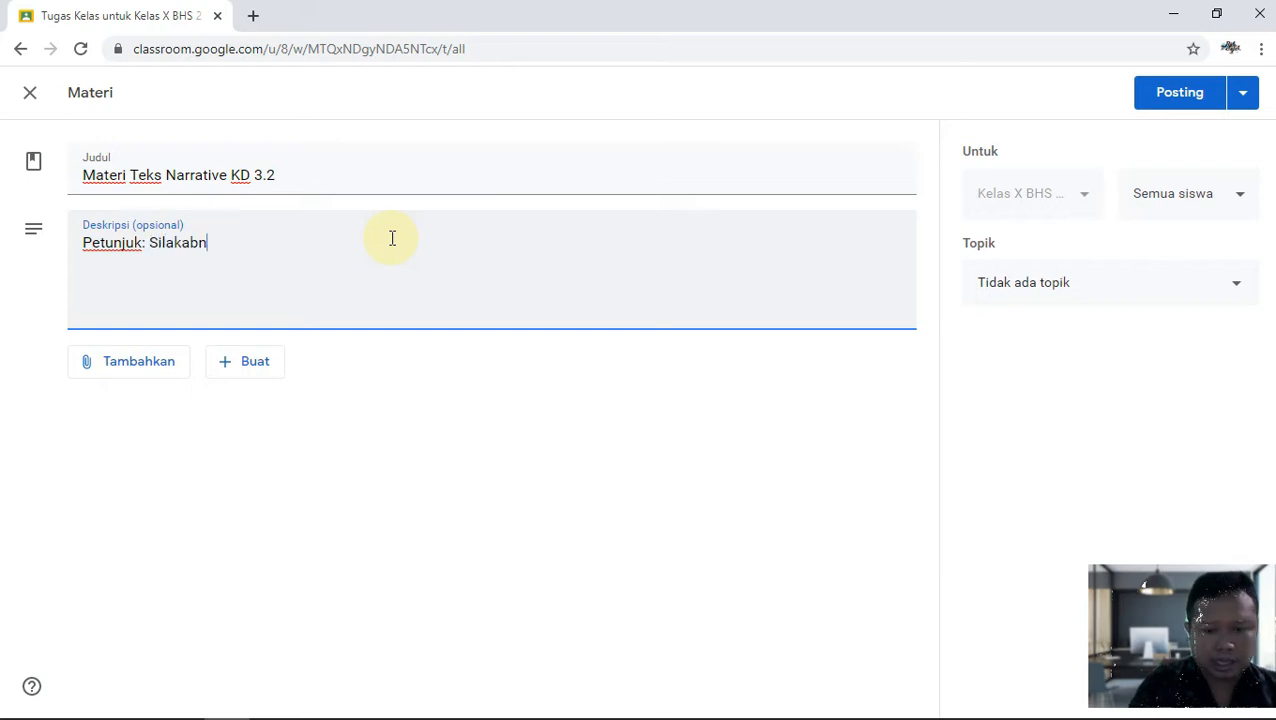
pyautogui.press('BackSpace')
pyautogui.press('BackSpace')
pyautogui.press('BackSpace')
pyautogui.press('BackSpace')
pyautogui.press('BackSpace')
pyautogui.press('BackSpace')
pyautogui.press('BackSpace')
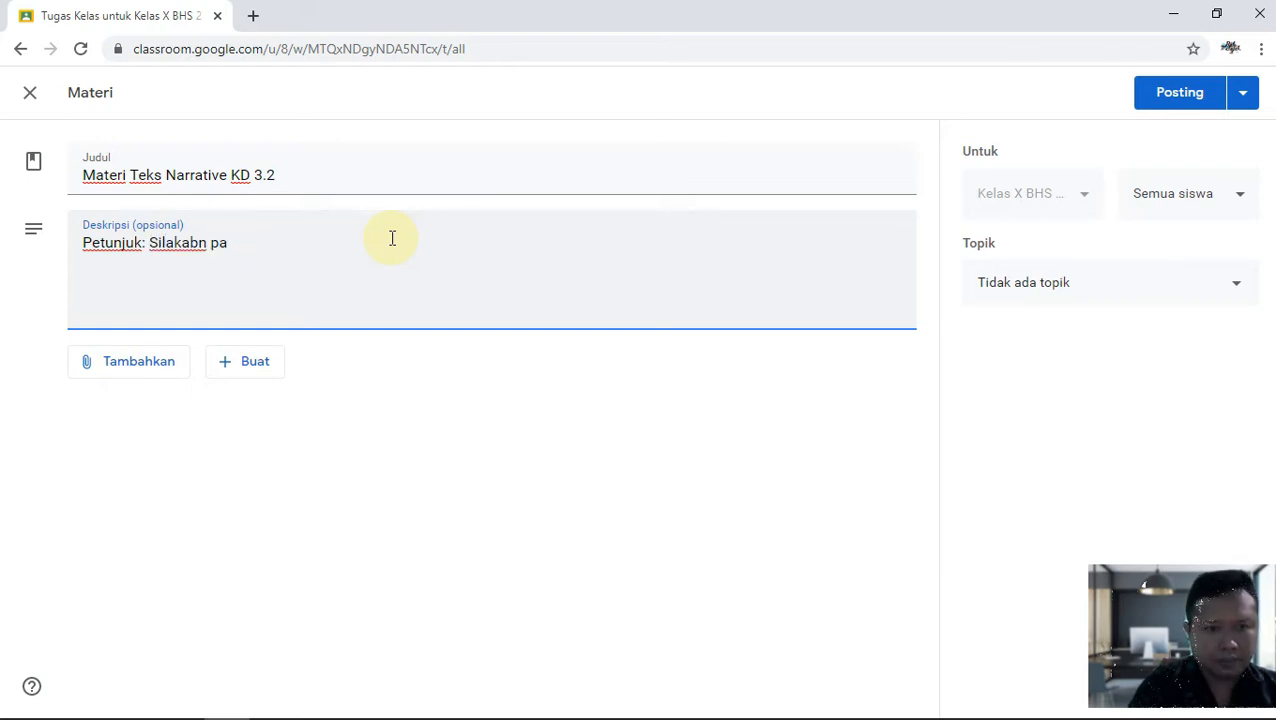
pyautogui.write('n pahami materi')
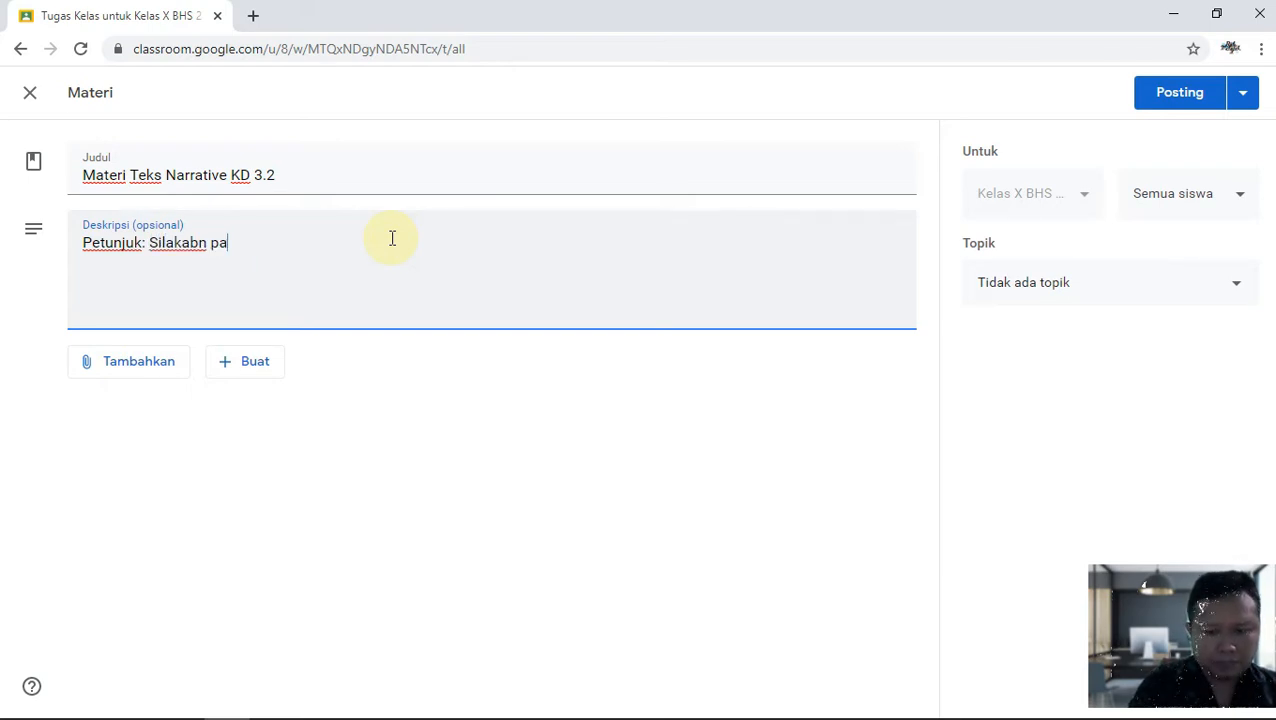
pyautogui.write(' t')
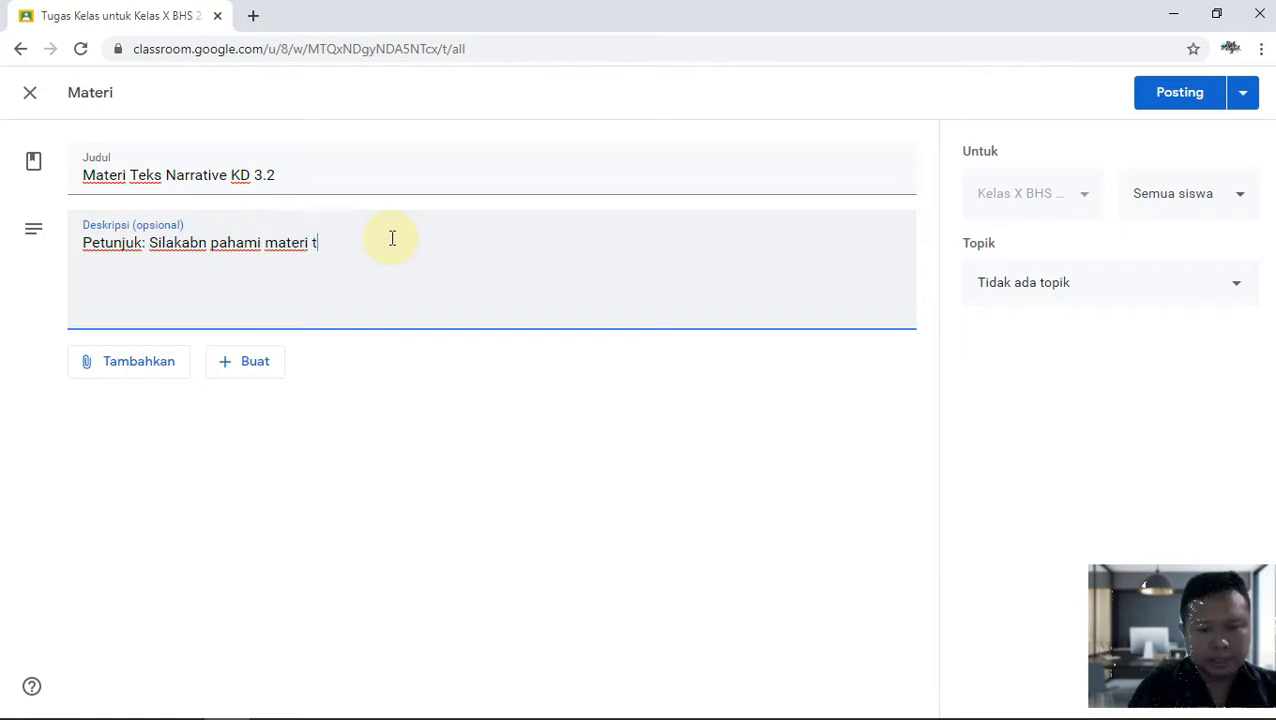
pyautogui.write('entang teks Narrative')
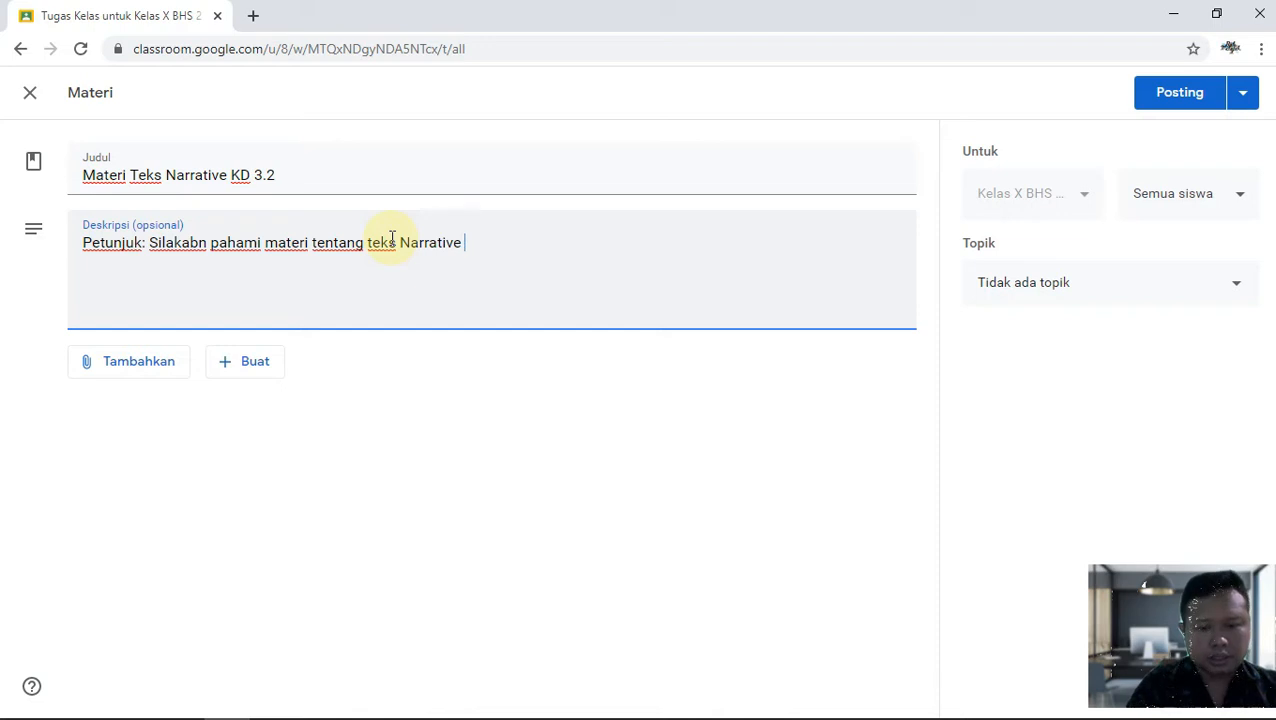
pyautogui.write(' :')
pyautogui.press('Return')
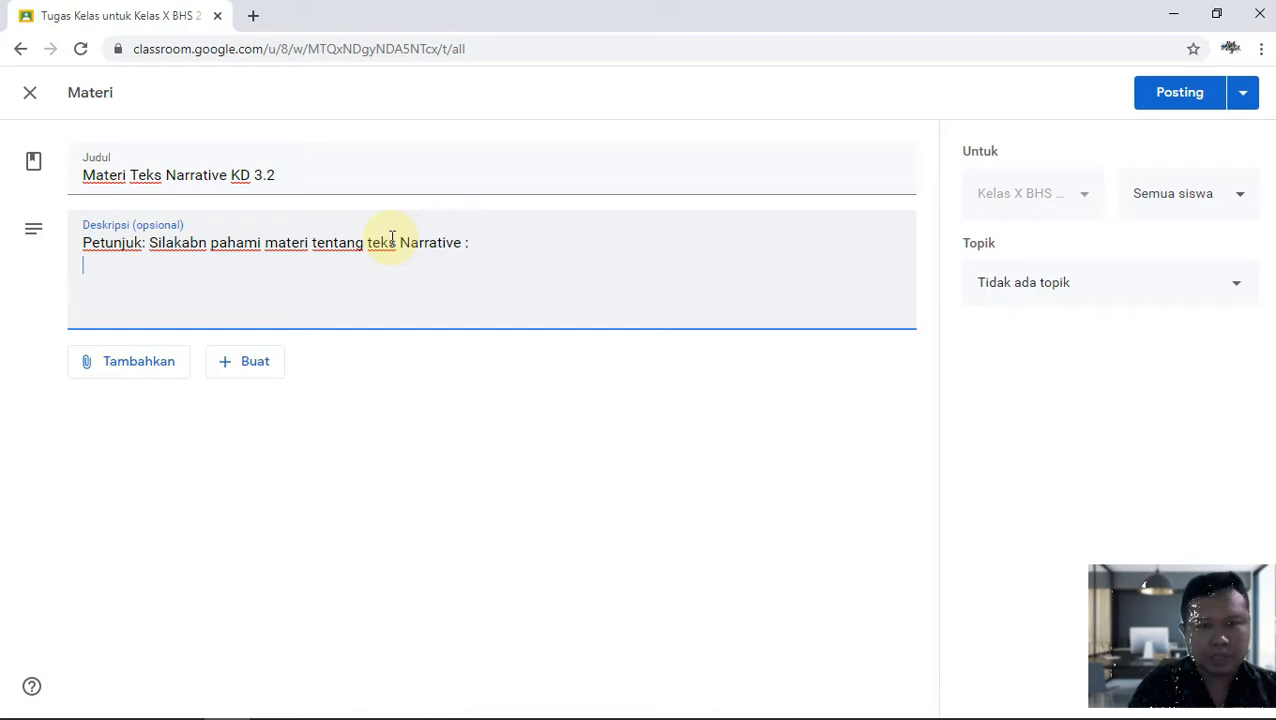
pyautogui.click(198, 242)
pyautogui.press('BackSpace')
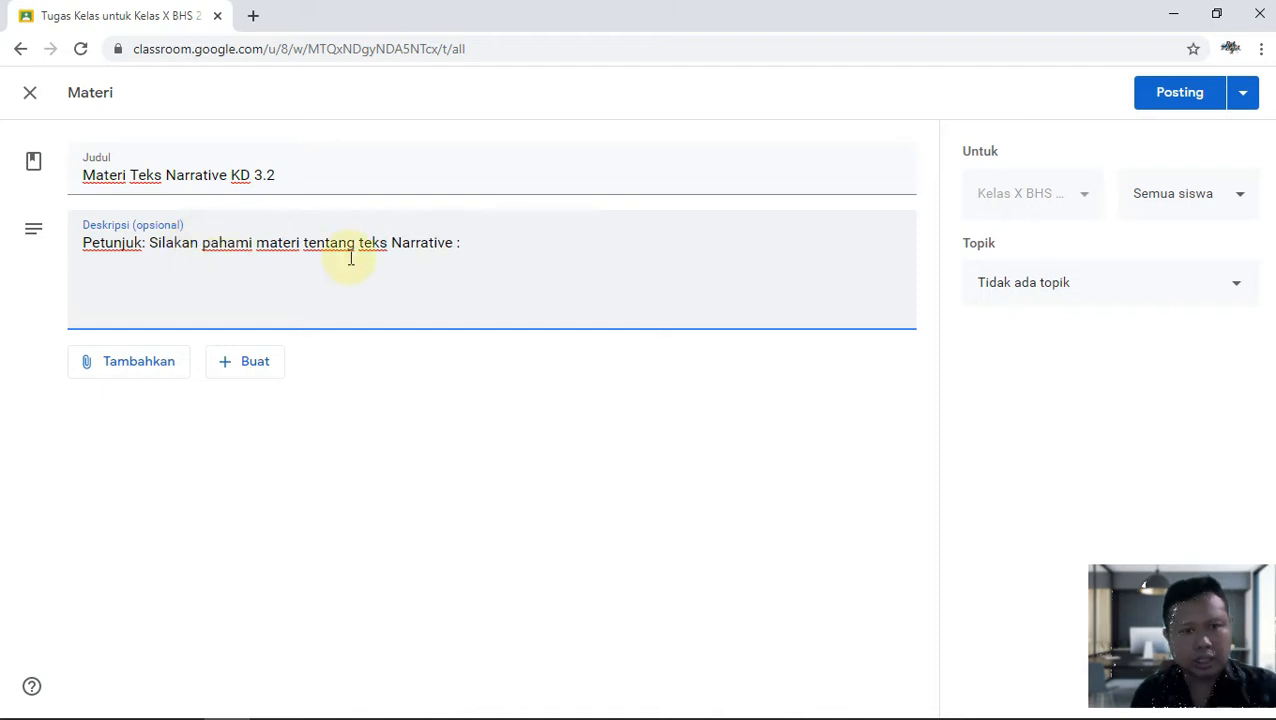
pyautogui.click(507, 248)
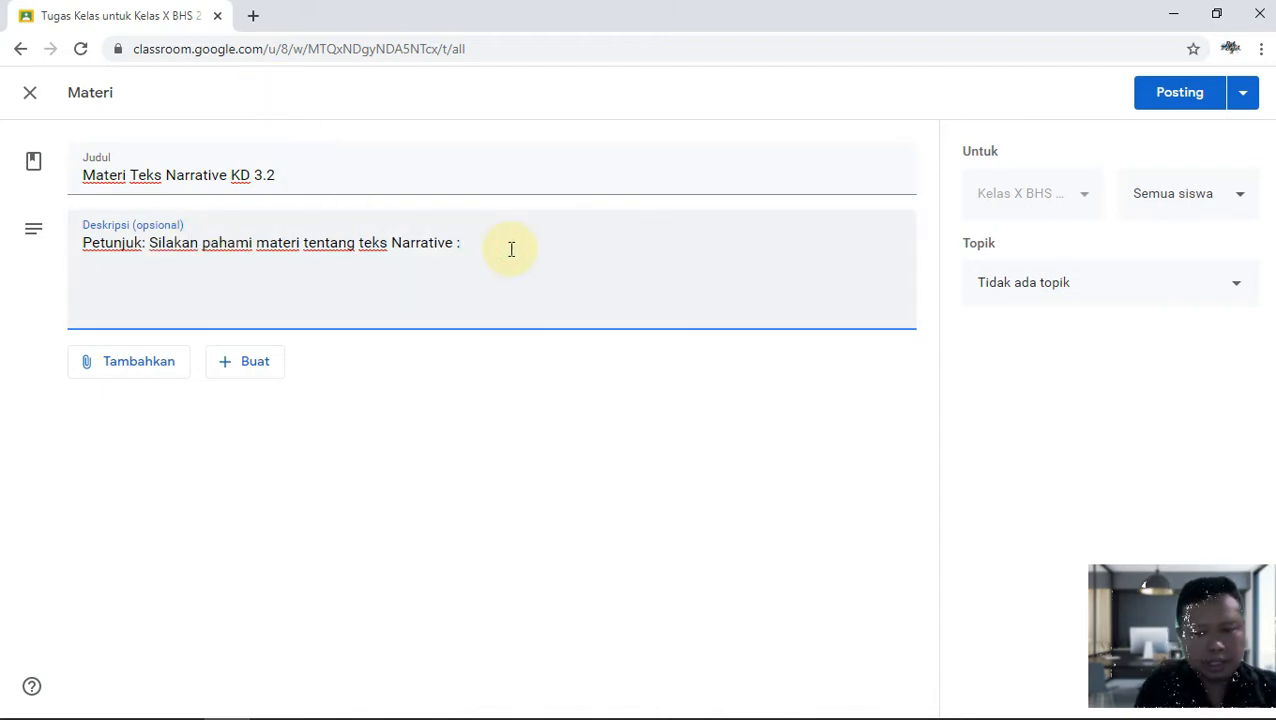
pyautogui.press('Return')
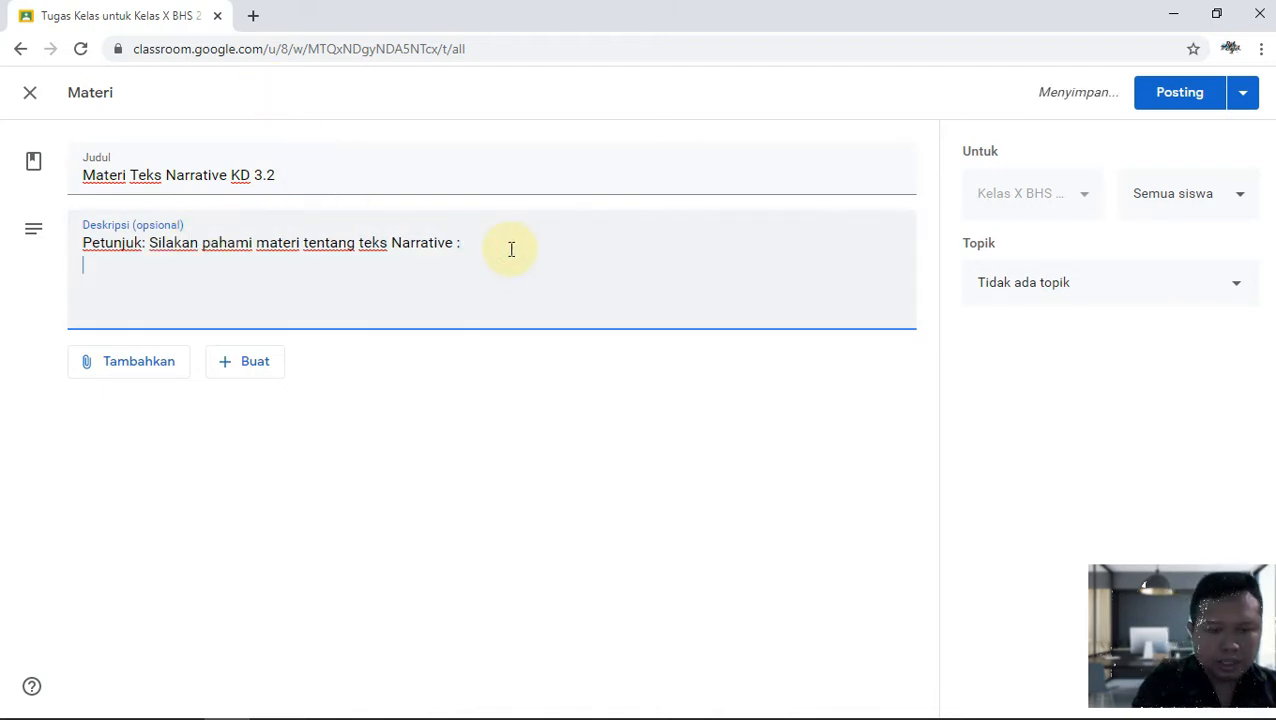
pyautogui.moveTo(498, 241); pyautogui.dragTo(88, 242)
pyautogui.press('BackSpace')
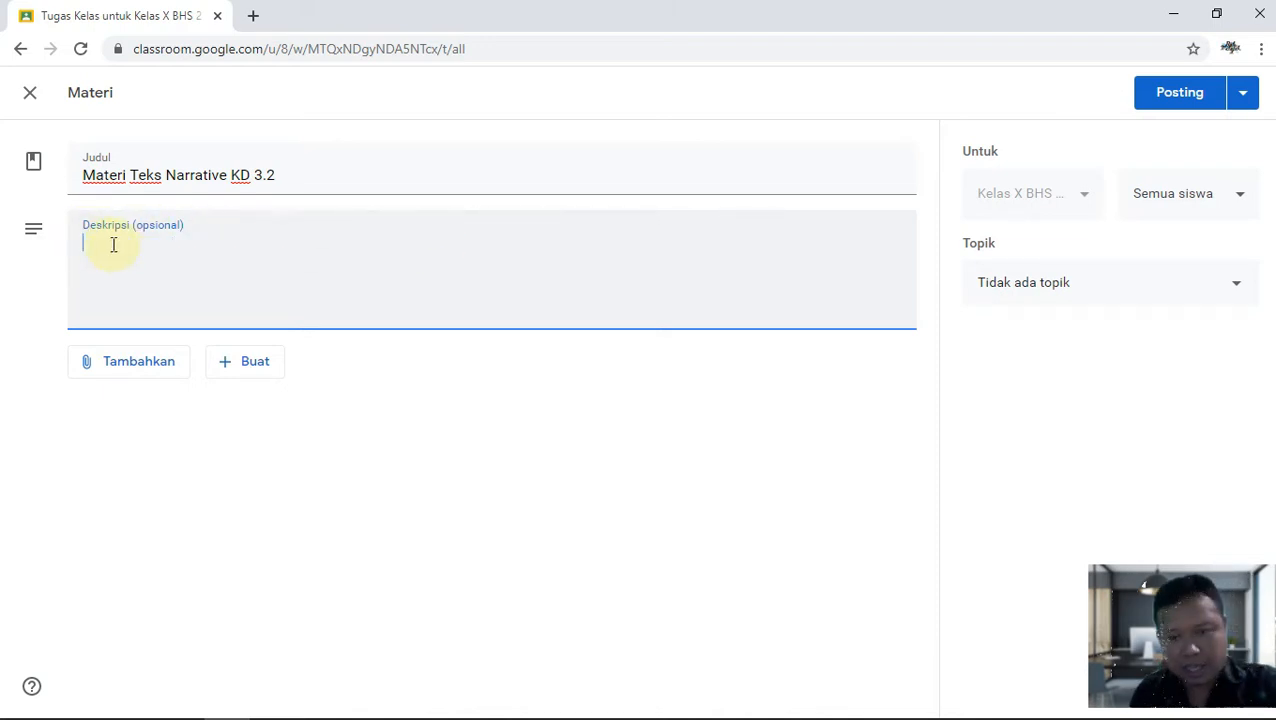
# Step: Begin the material description with the greeting "Hello! anak-anak kabar!"
pyautogui.write('Halo')
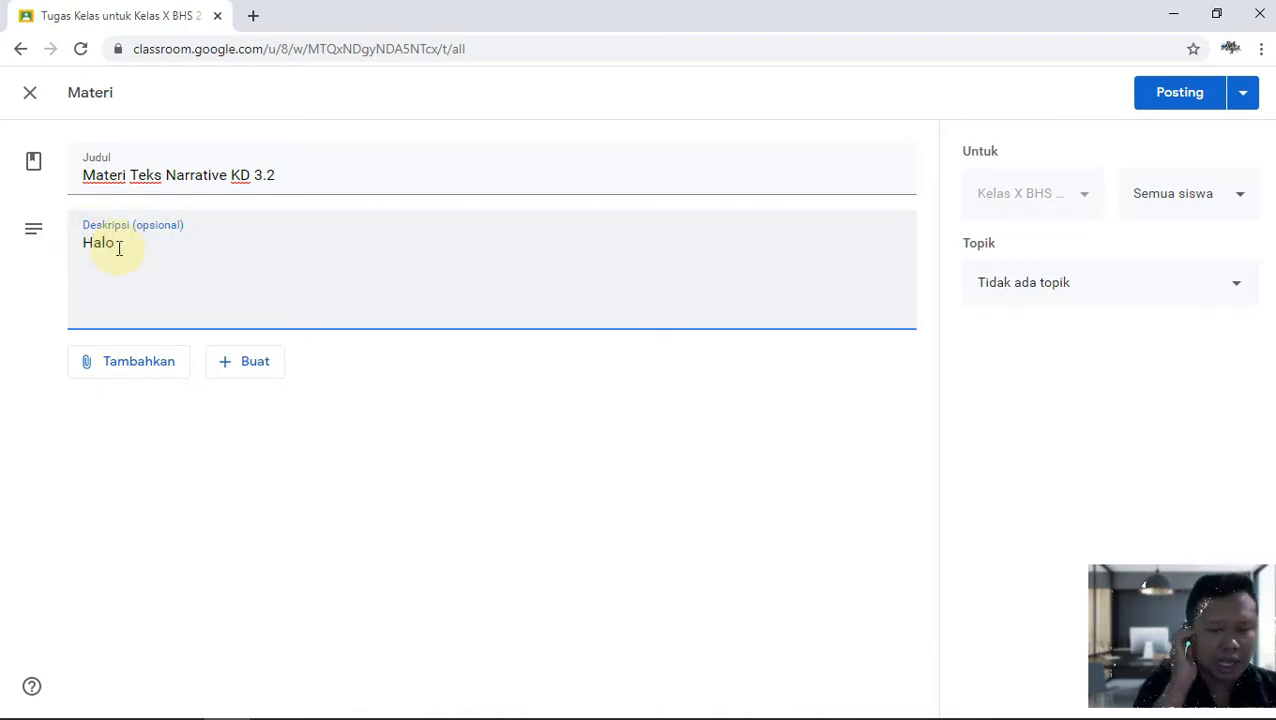
pyautogui.press('BackSpace')
pyautogui.press('BackSpace')
pyautogui.press('BackSpace')
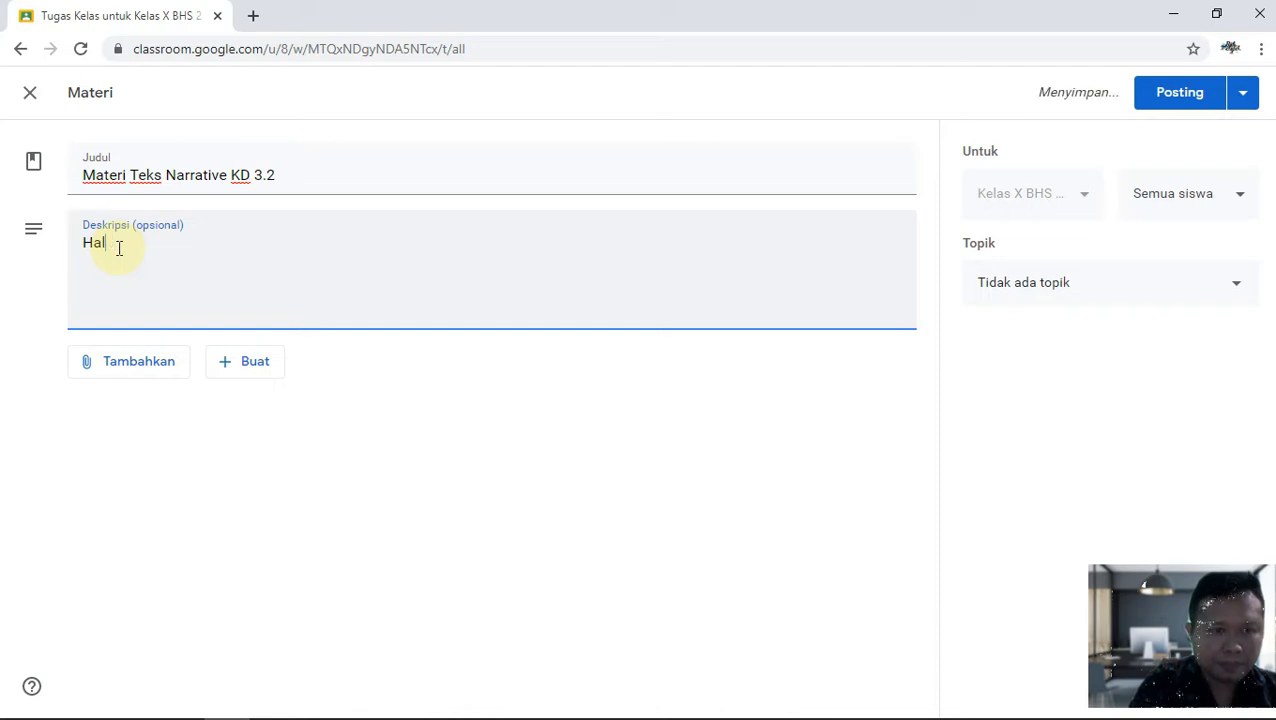
pyautogui.write('ello')
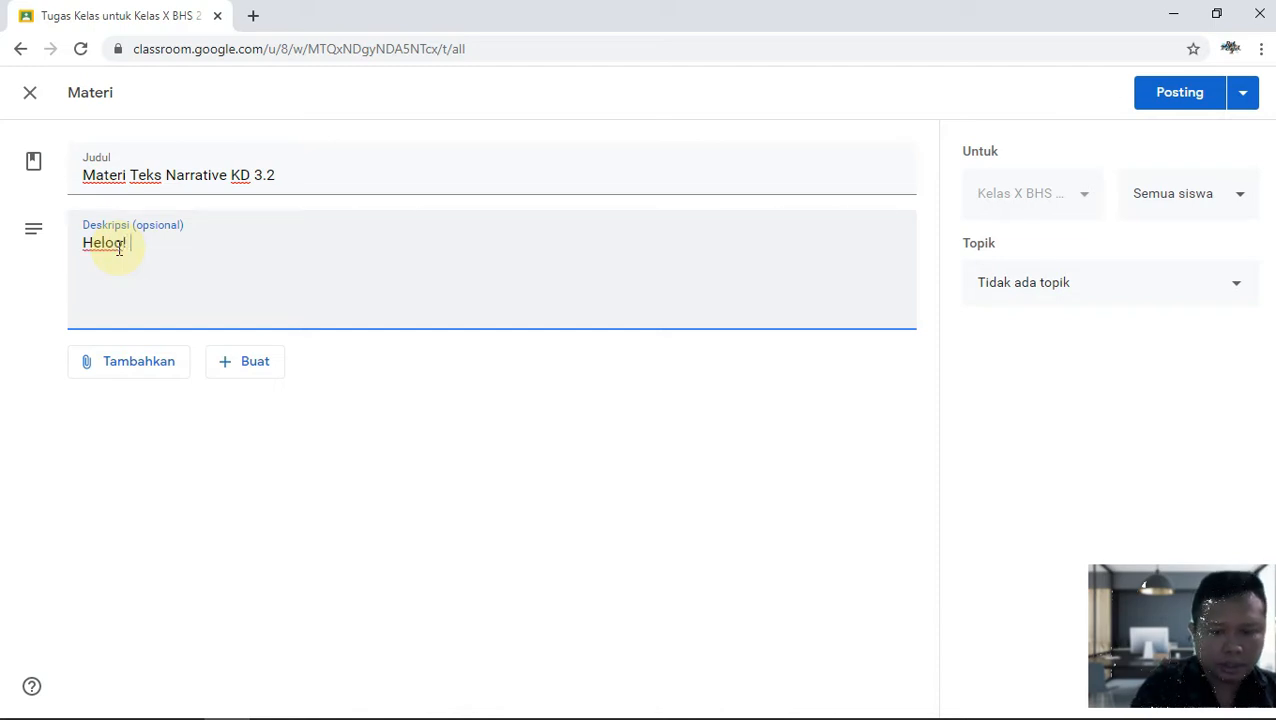
pyautogui.press('BackSpace')
pyautogui.press('BackSpace')
pyautogui.write('lo')
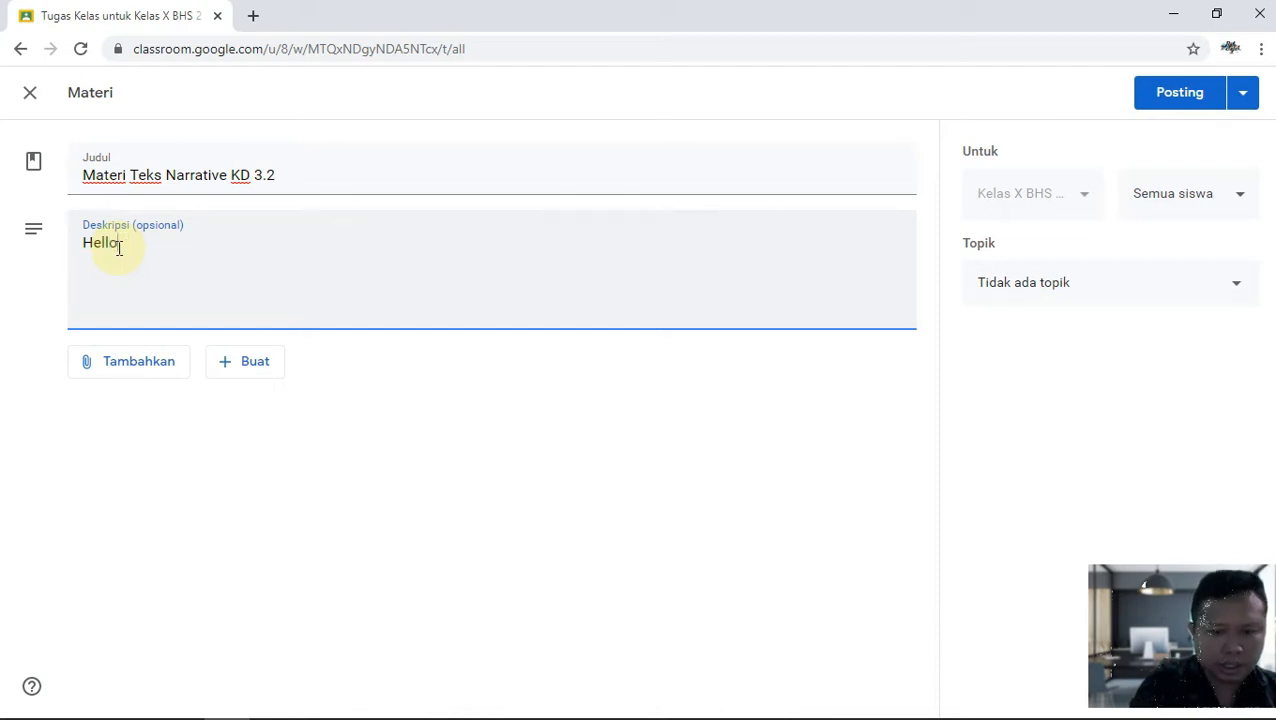
pyautogui.write(' anak-anak kabar')
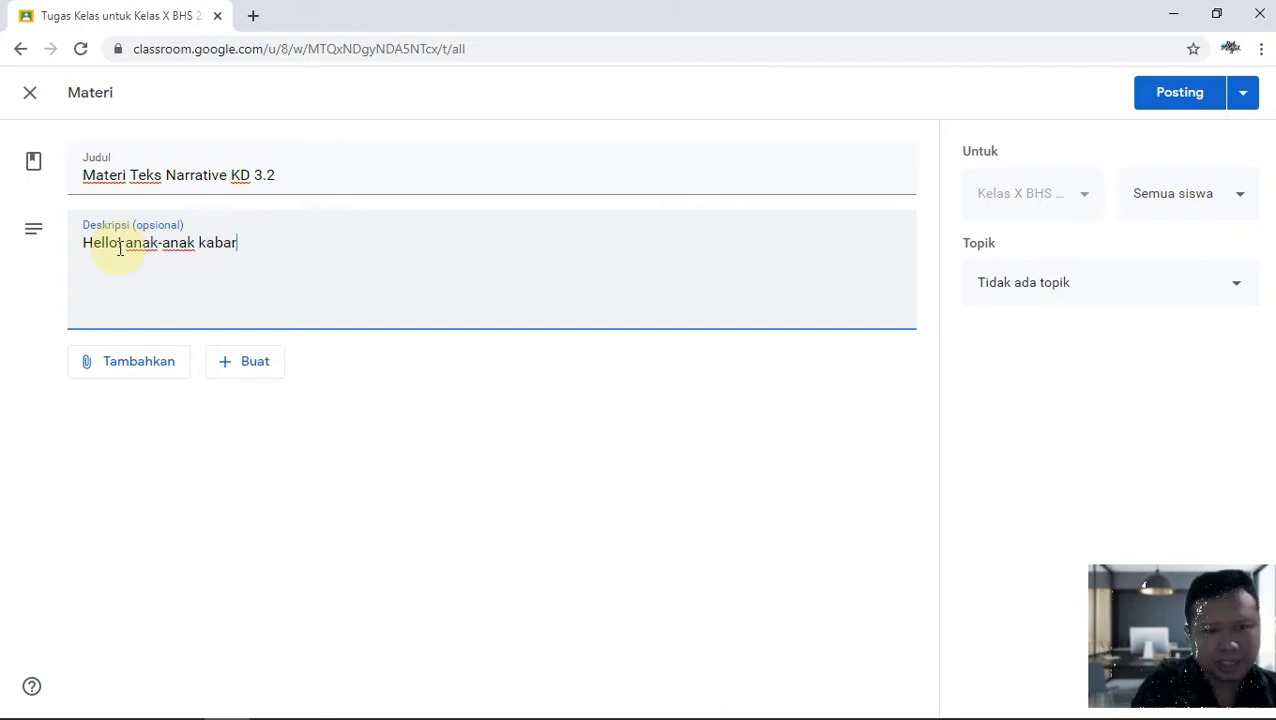
pyautogui.write('! ')
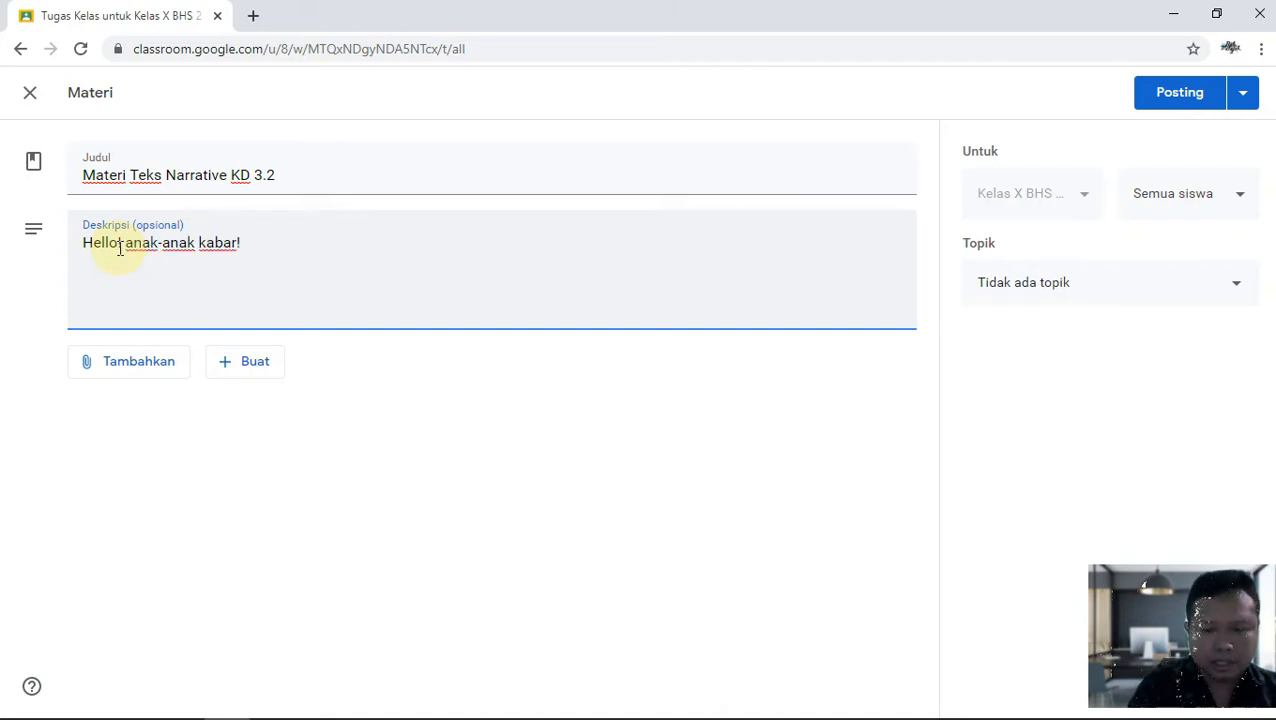
# Step: Continue the description with "semoga baik -baik saja, pada materi pertama ini, saya akan sampaikan tentang pengertian teks Narrative, Struktur Teksnya, dan Fungsi Sosialnya" and start a new line
pyautogui.write('semoga baik -baik saja, pada materi pertama ini, saya ')
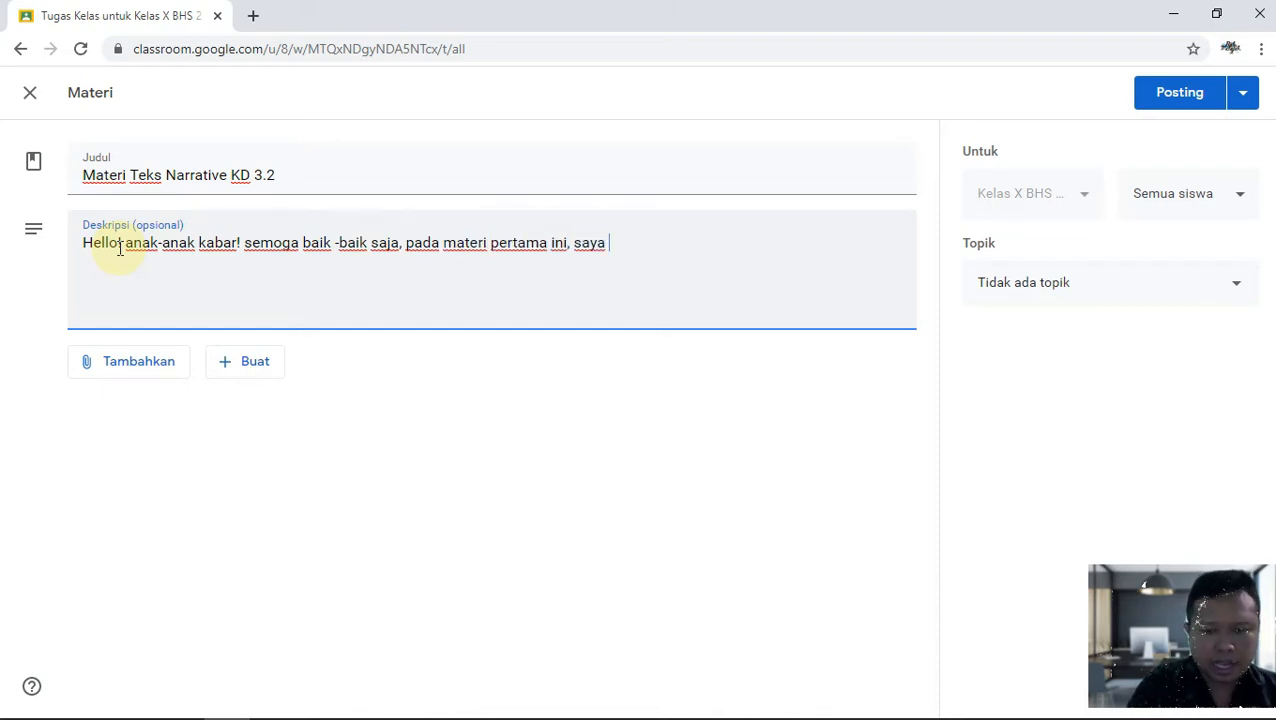
pyautogui.write('akan sampaik')
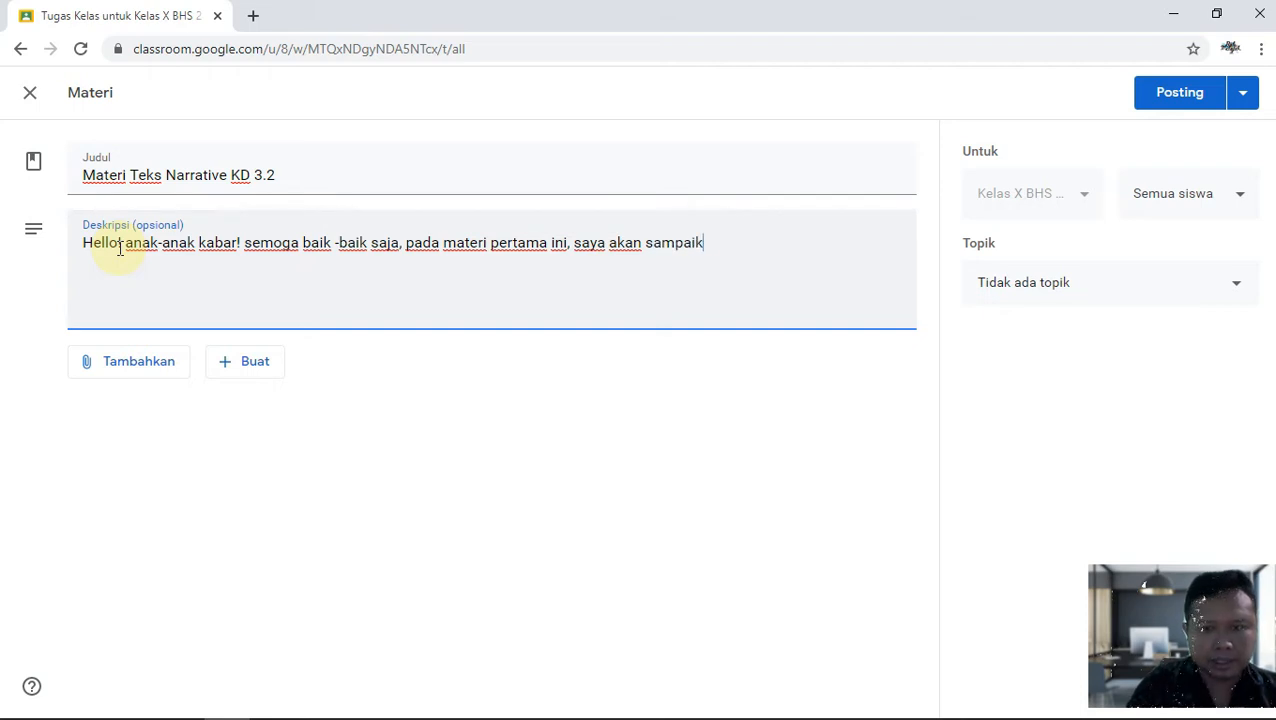
pyautogui.write('an tentang pen')
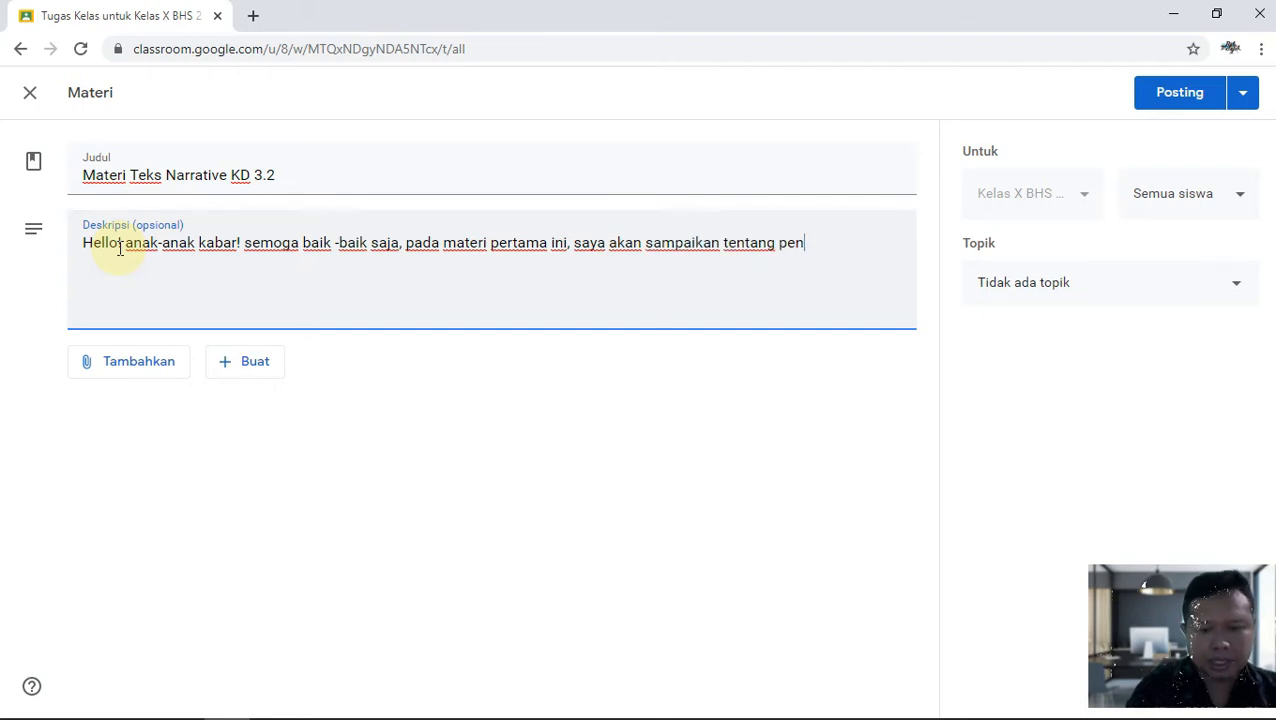
pyautogui.write('gertian teks ')
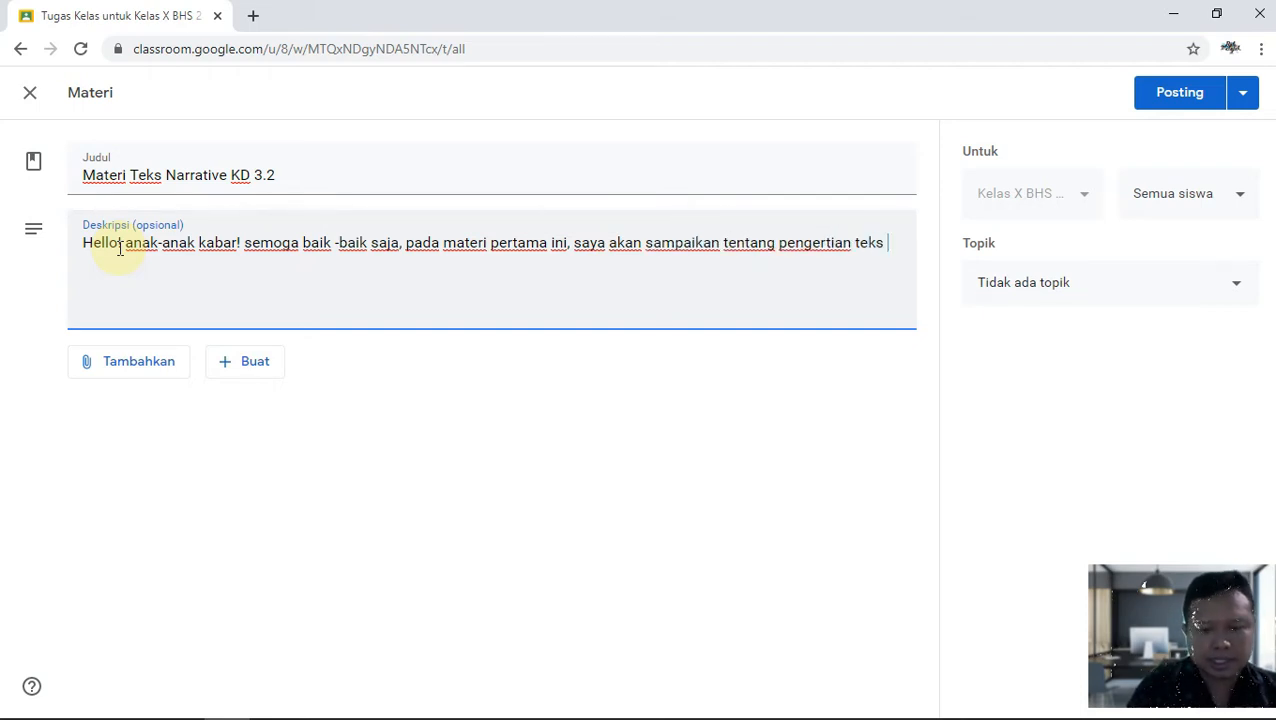
pyautogui.write('Narrative, Strutu')
pyautogui.press('BackSpace')
pyautogui.press('BackSpace')
pyautogui.write('ktur Teksnya, ')
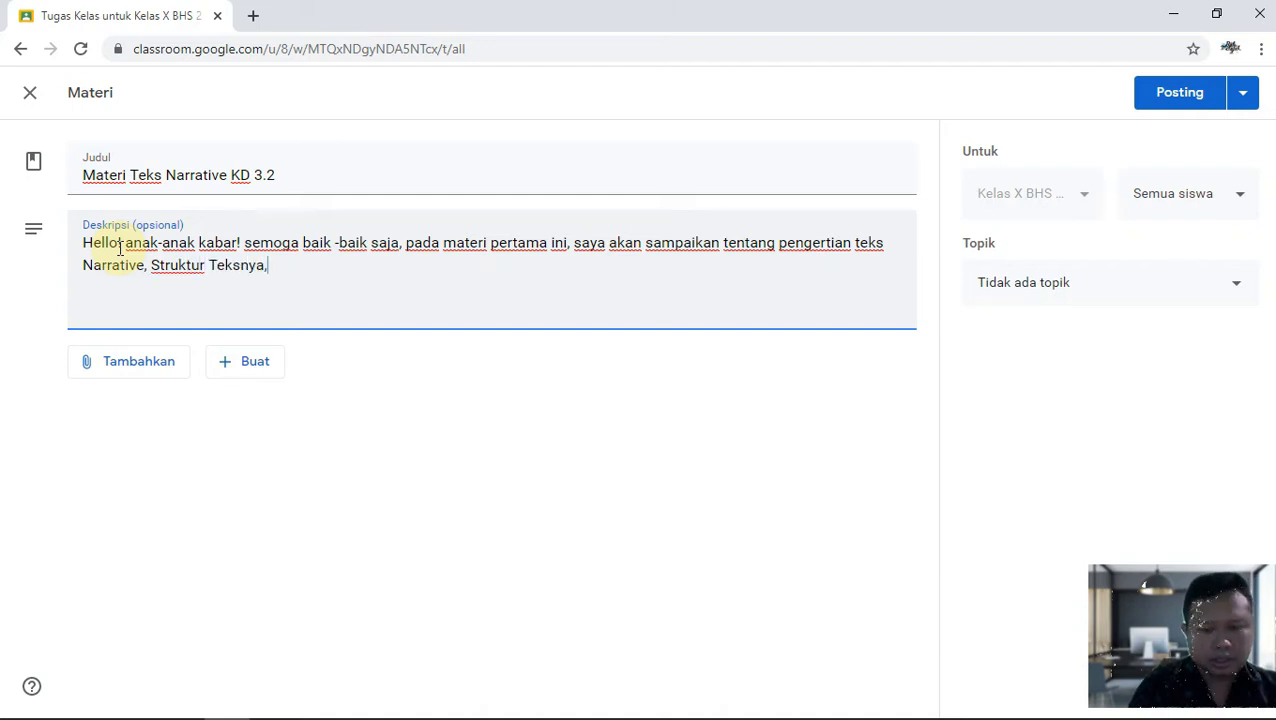
pyautogui.write('d')
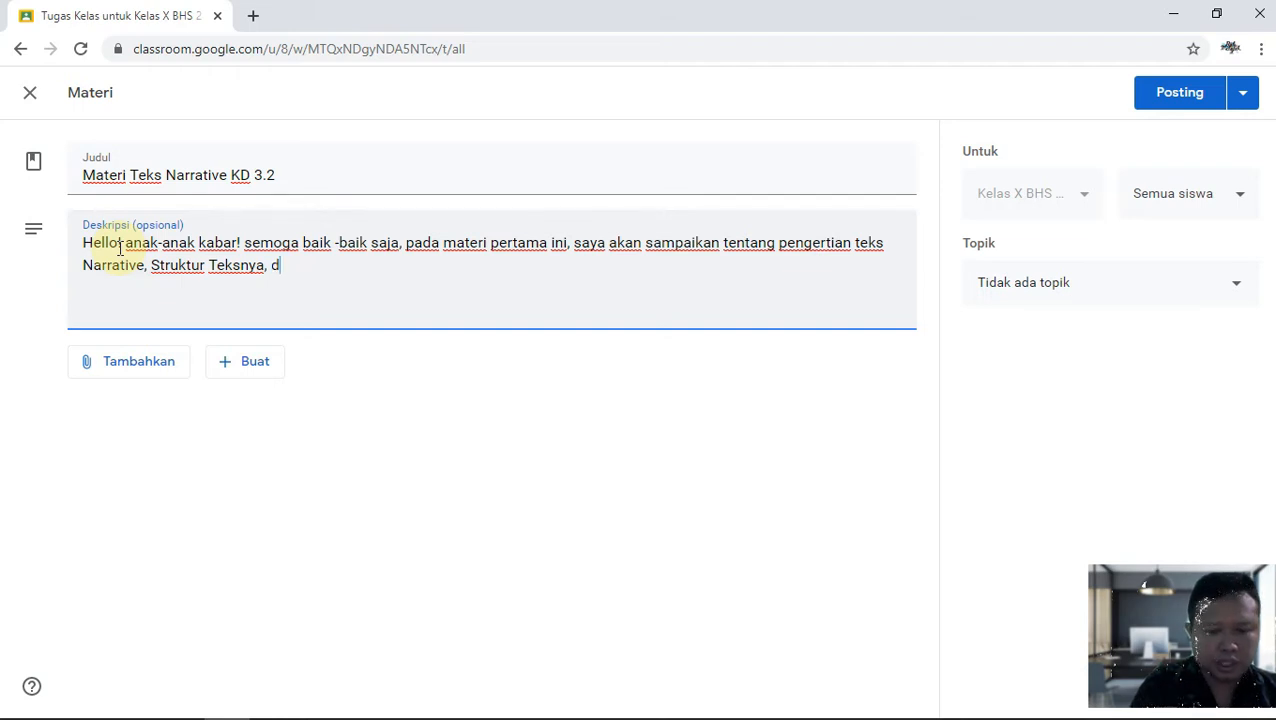
pyautogui.write('an Fungsi So')
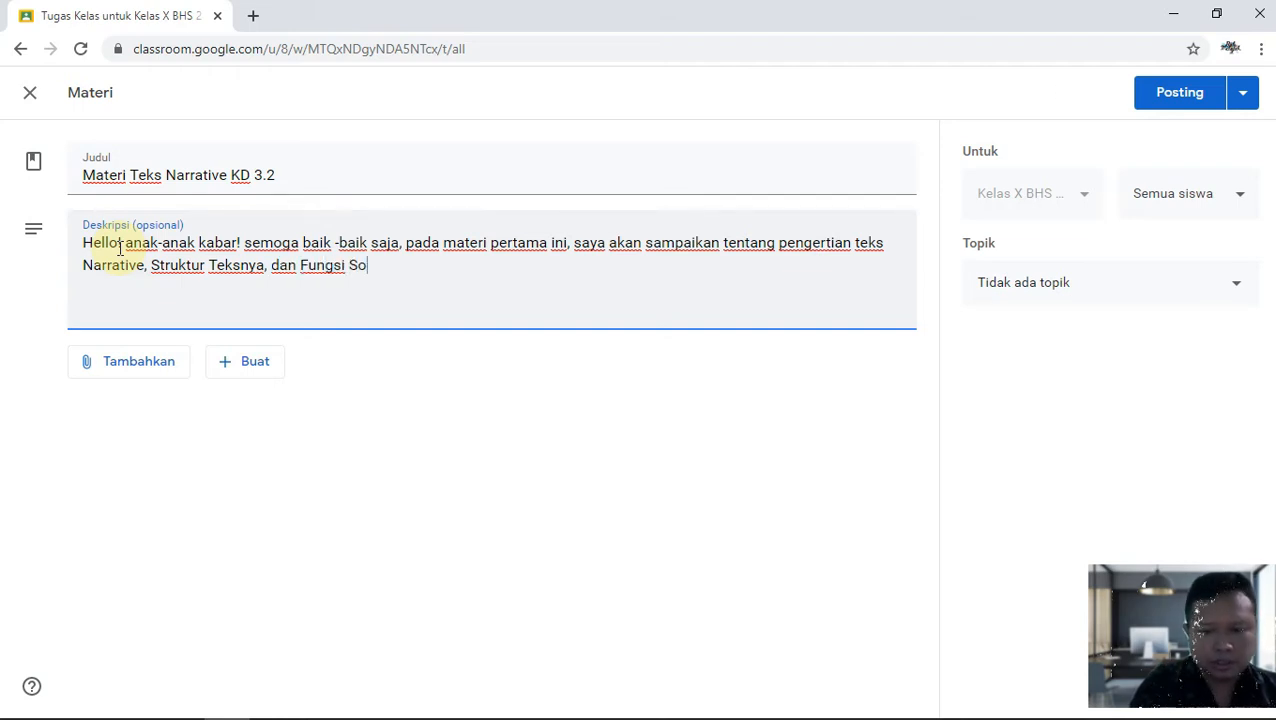
pyautogui.write('sialnya')
pyautogui.press('Return')
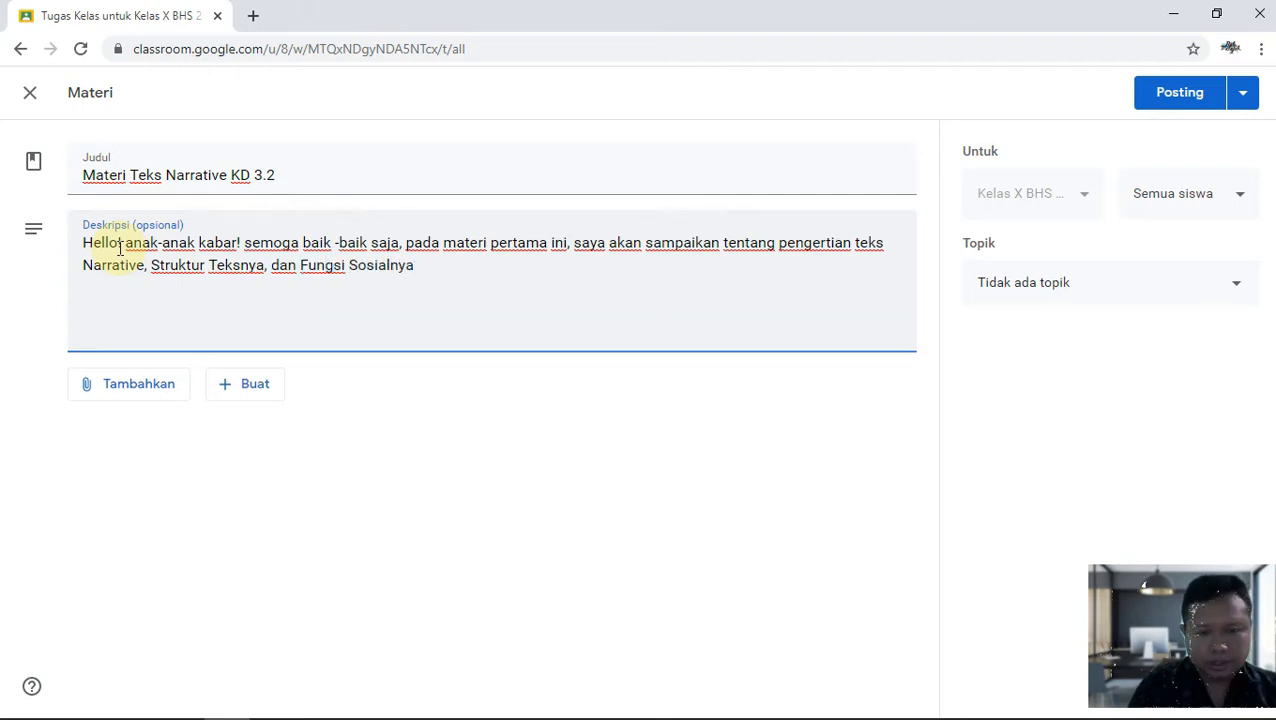
pyautogui.write('Teks ')
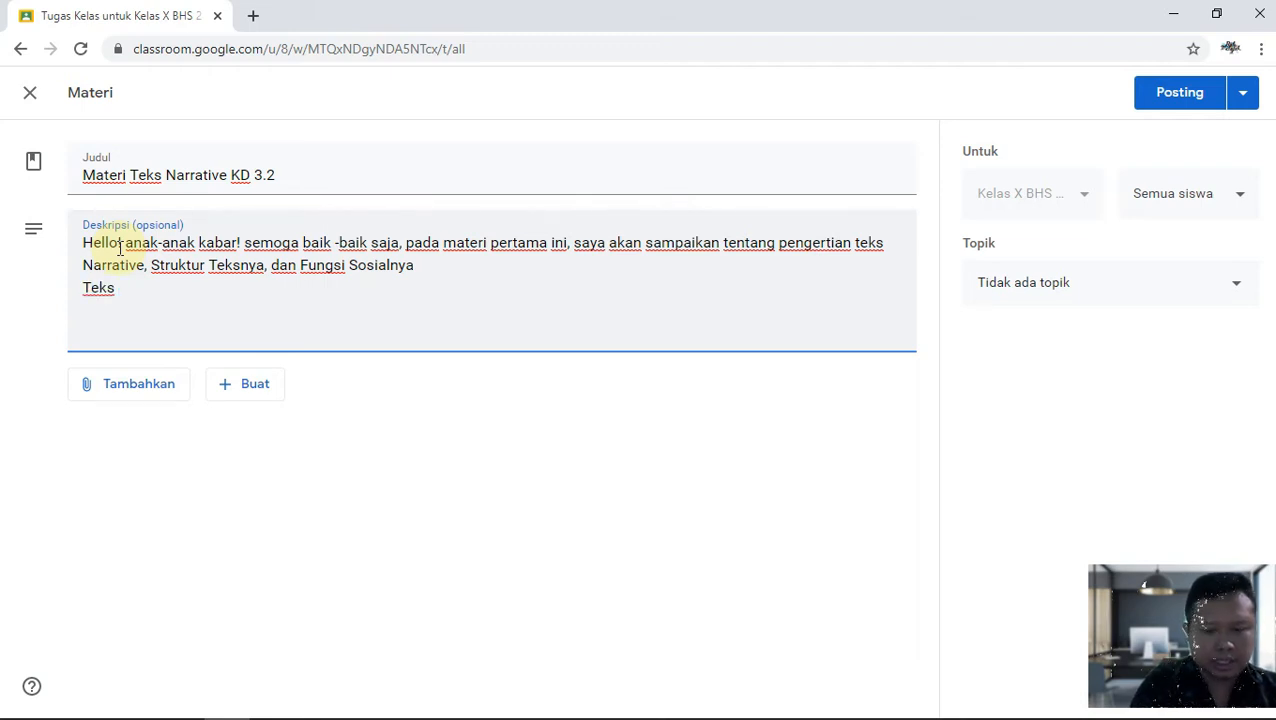
pyautogui.write('Narrative adala')
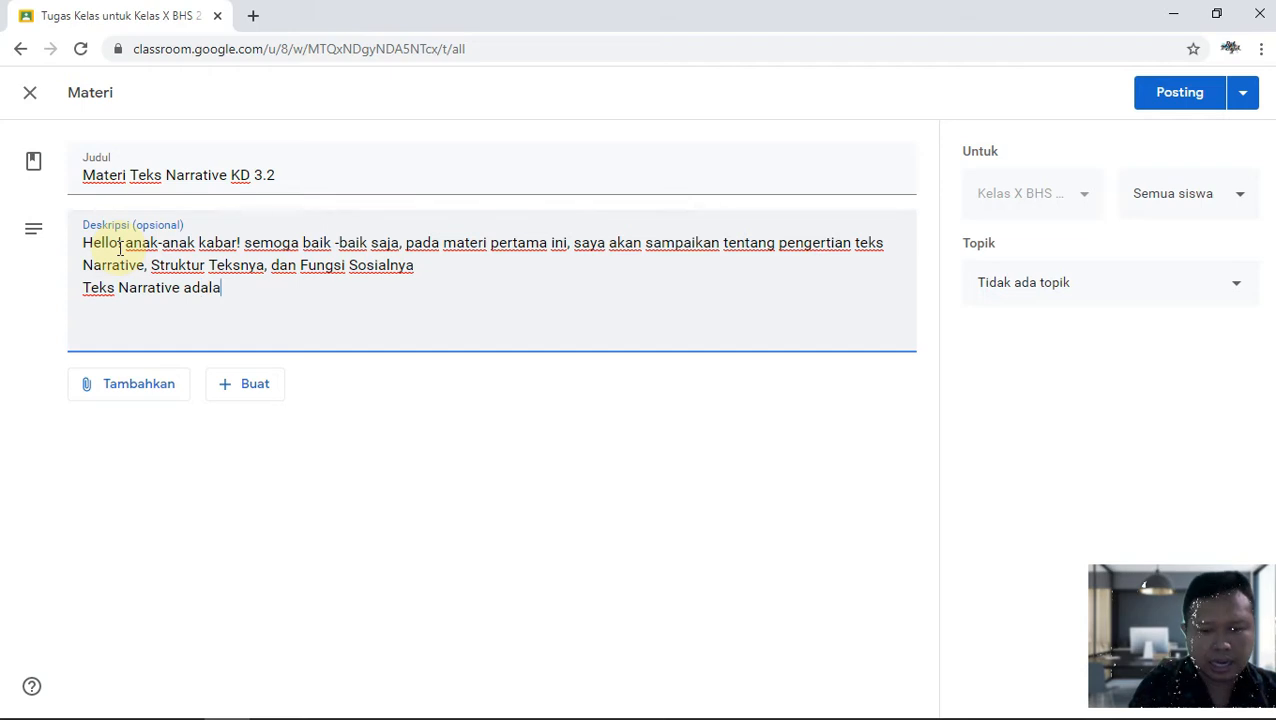
pyautogui.write('h teks')
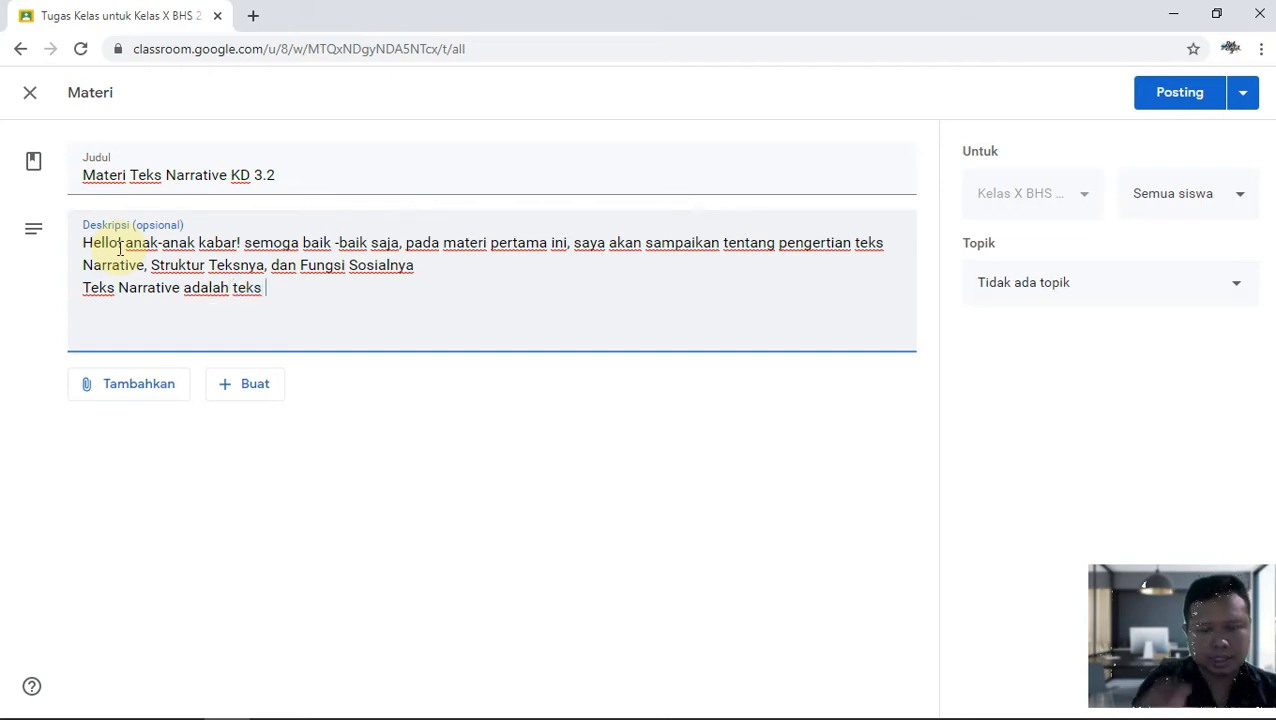
# Step: Search Google for "teks narrative adalah" in a new browser tab
pyautogui.click(253, 15)
pyautogui.write('teks ba')
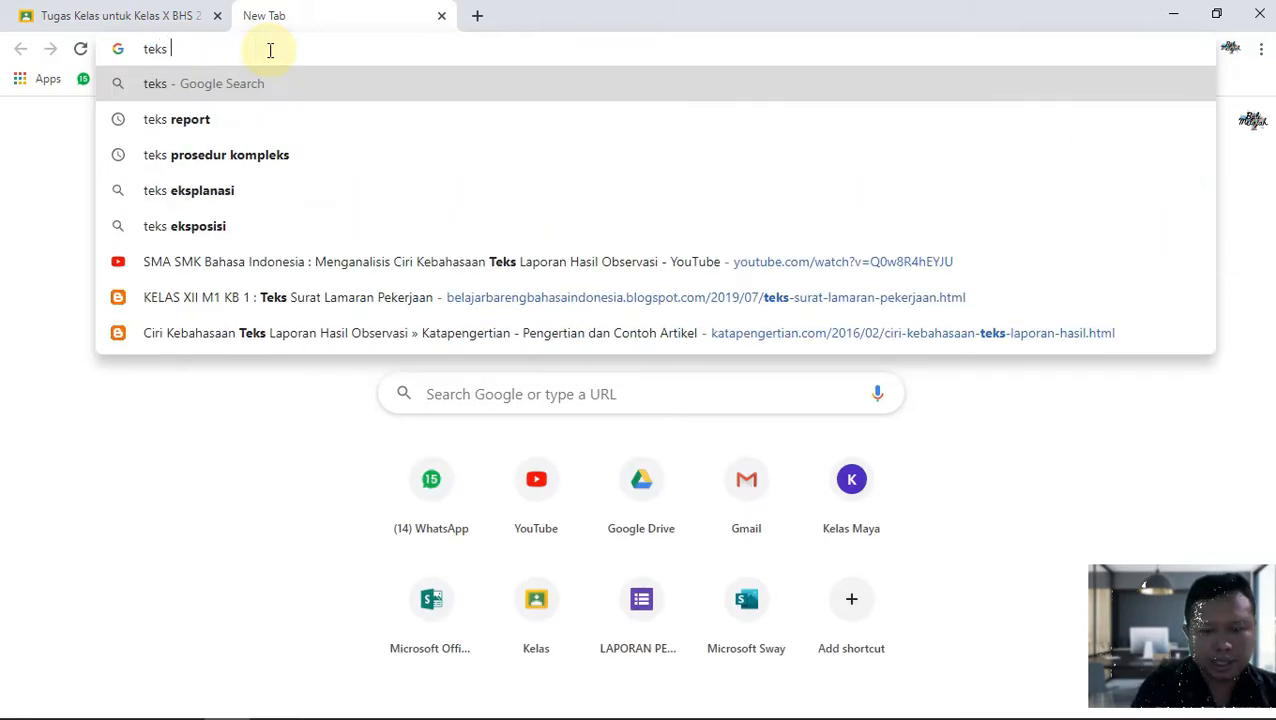
pyautogui.press('BackSpace')
pyautogui.press('BackSpace')
pyautogui.write('narrati')
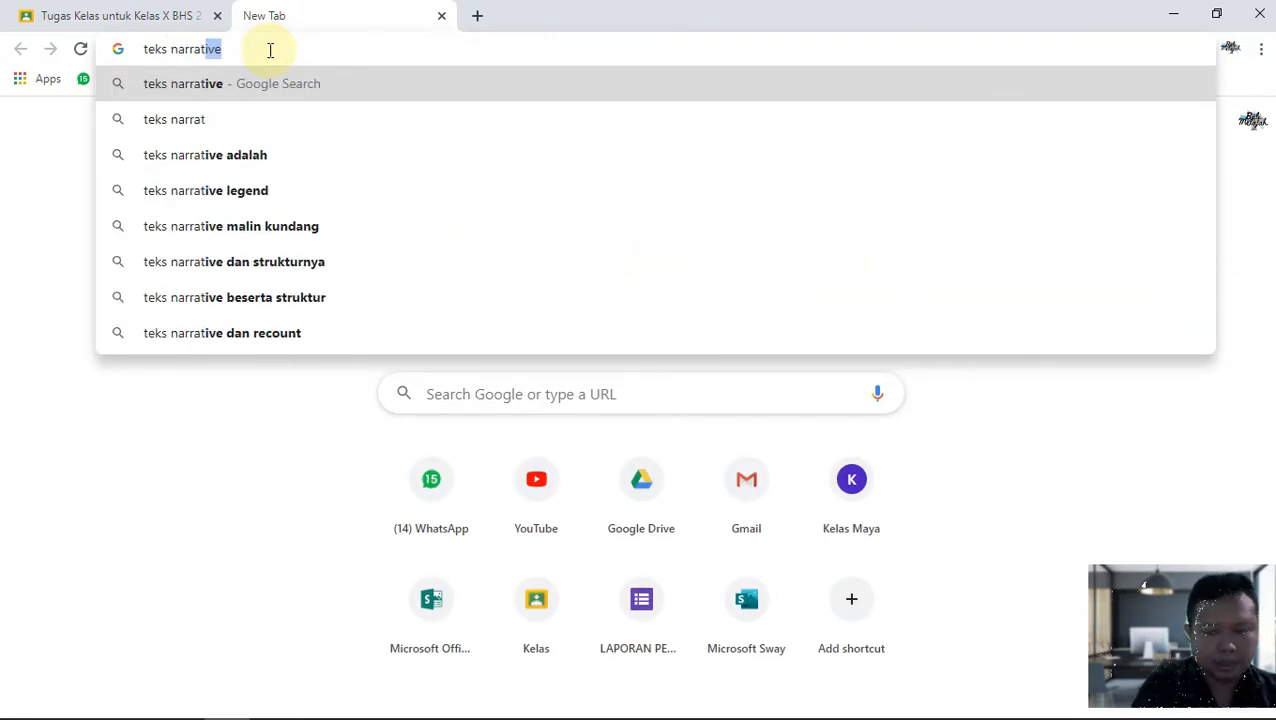
pyautogui.write('ve')
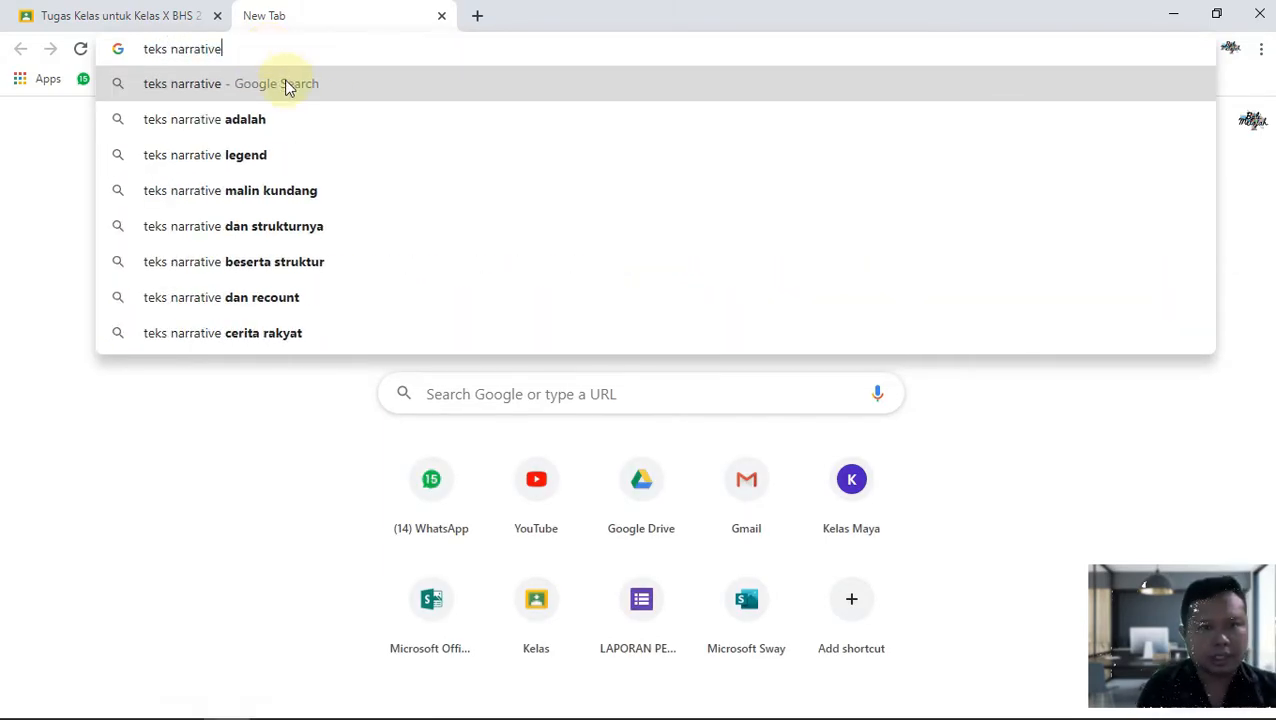
pyautogui.click(287, 119)
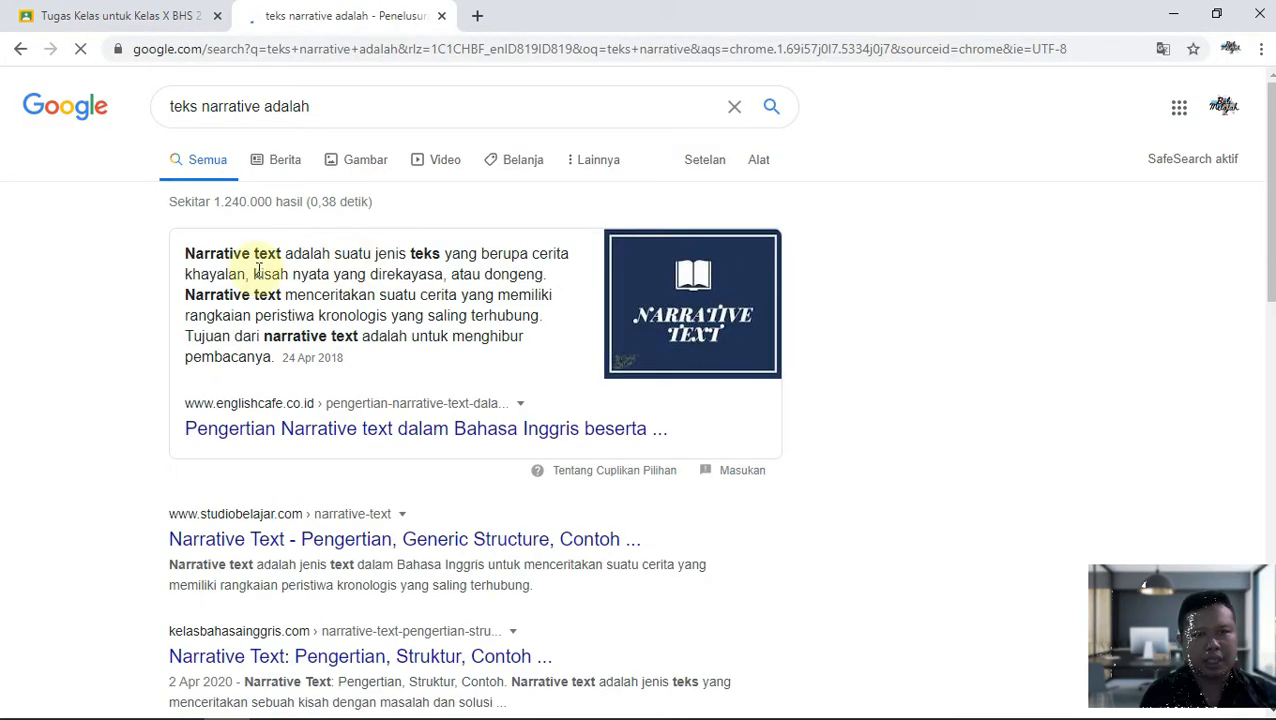
# Step: Replace the description's unfinished last line with the definition copied from the featured snippet, and add "Untuk materi lebih lanjut silakan klik link dibawah ini :"
pyautogui.moveTo(186, 252); pyautogui.dragTo(276, 357)
pyautogui.rightClick(230, 336)
pyautogui.click(252, 347)
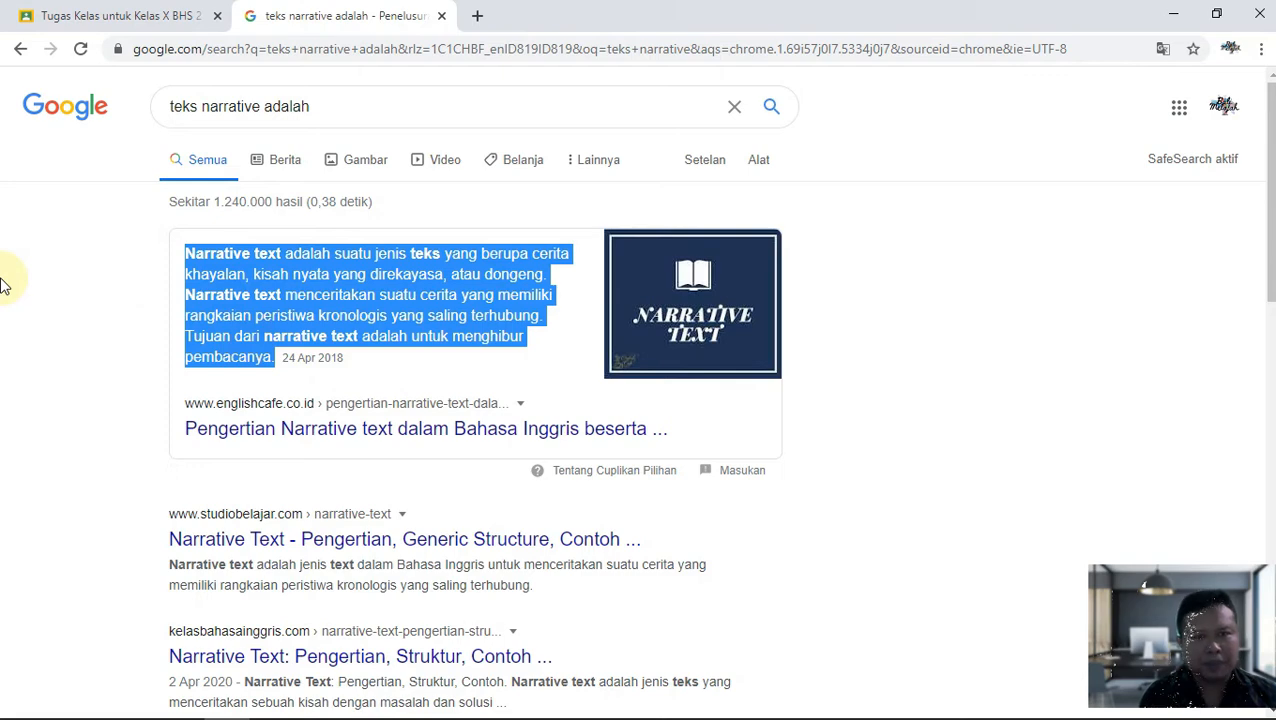
pyautogui.click(122, 15)
pyautogui.click(268, 289)
pyautogui.moveTo(264, 288); pyautogui.dragTo(64, 291)
pyautogui.hotkey('ctrl', 'v')
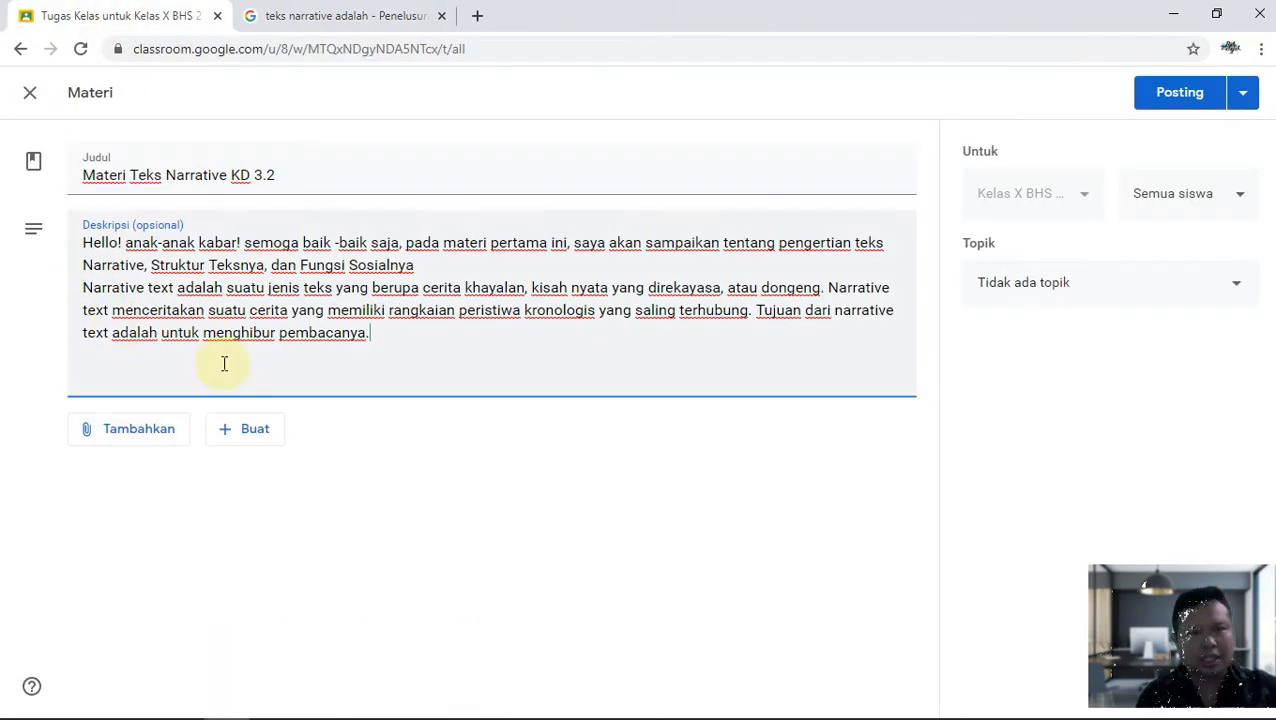
pyautogui.press('Return')
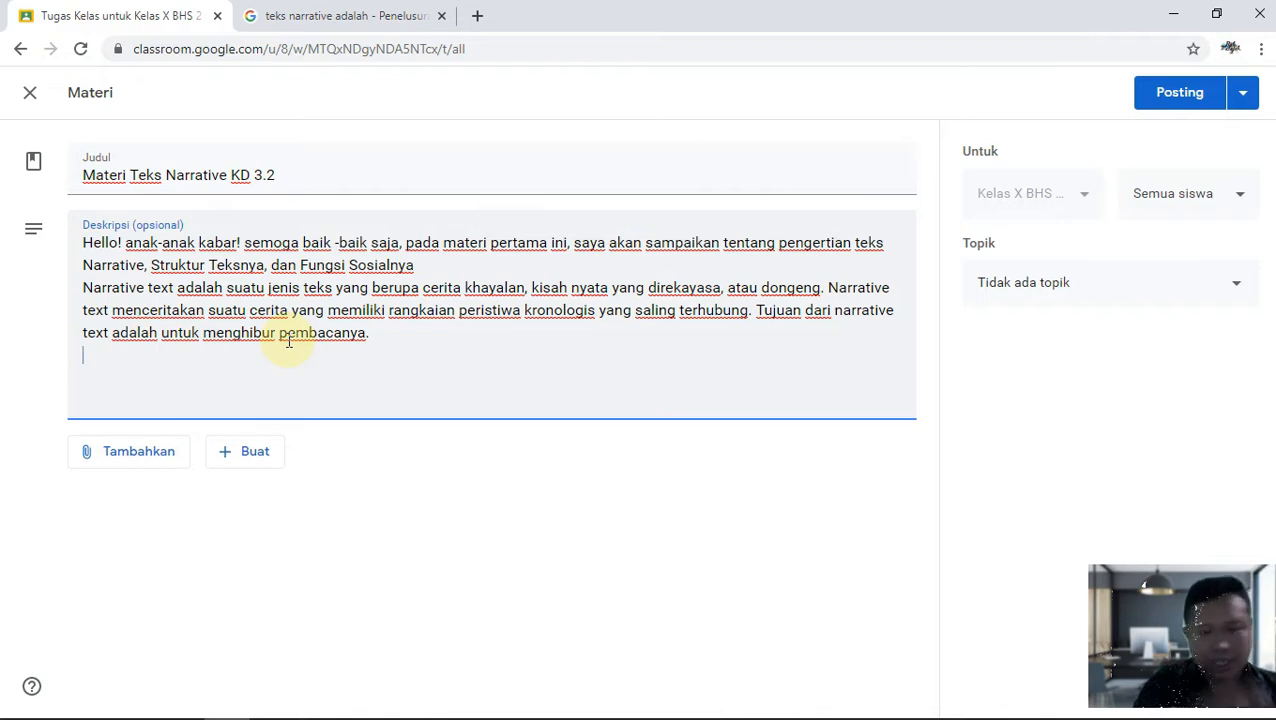
pyautogui.write('U')
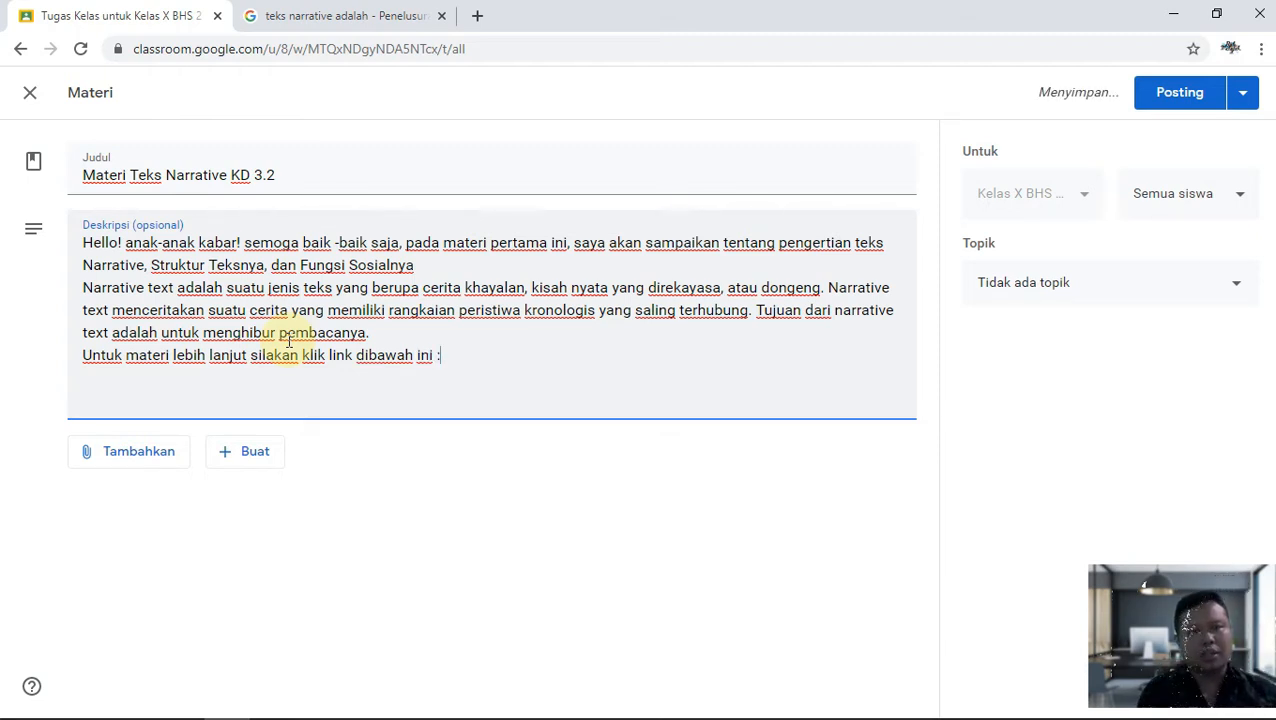
# Step: Open the kelasbahasainggris.com article "Narrative Text: Pengertian, Struktur, Contoh" from the search results and look over its definition section
pyautogui.click(318, 22)
pyautogui.scroll(-2, 934, 398)
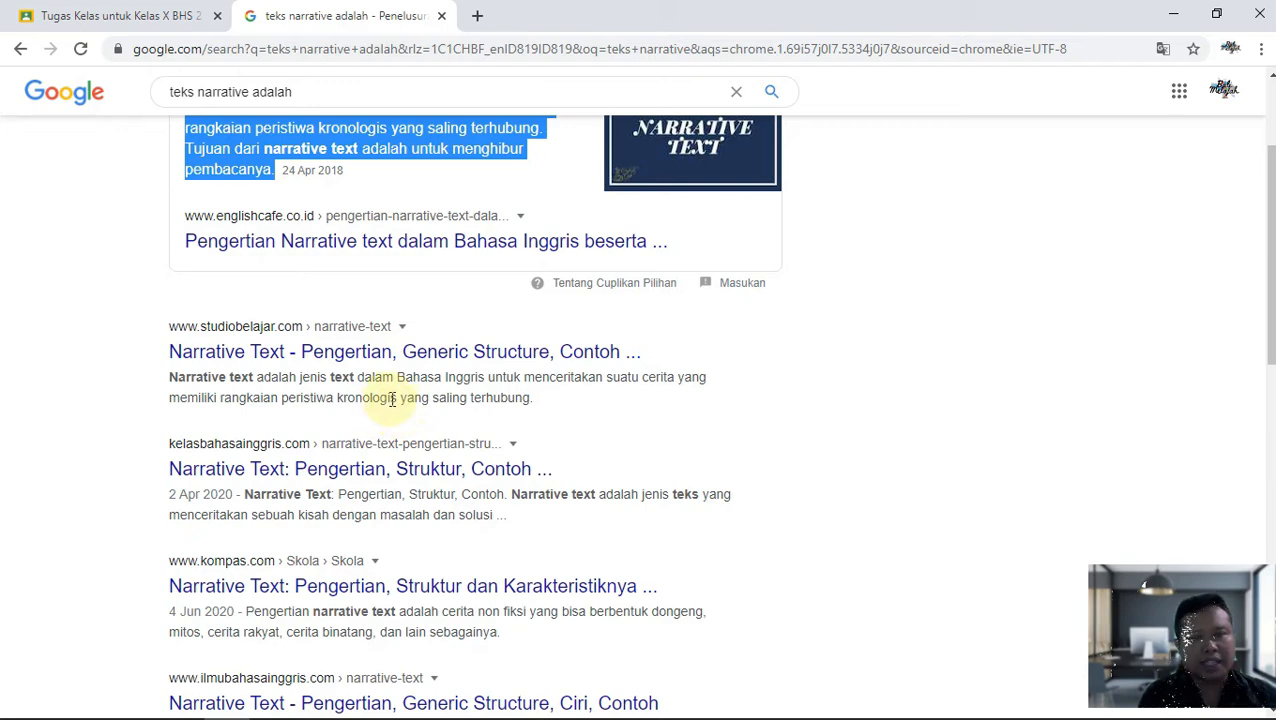
pyautogui.scroll(-2, 435, 405)
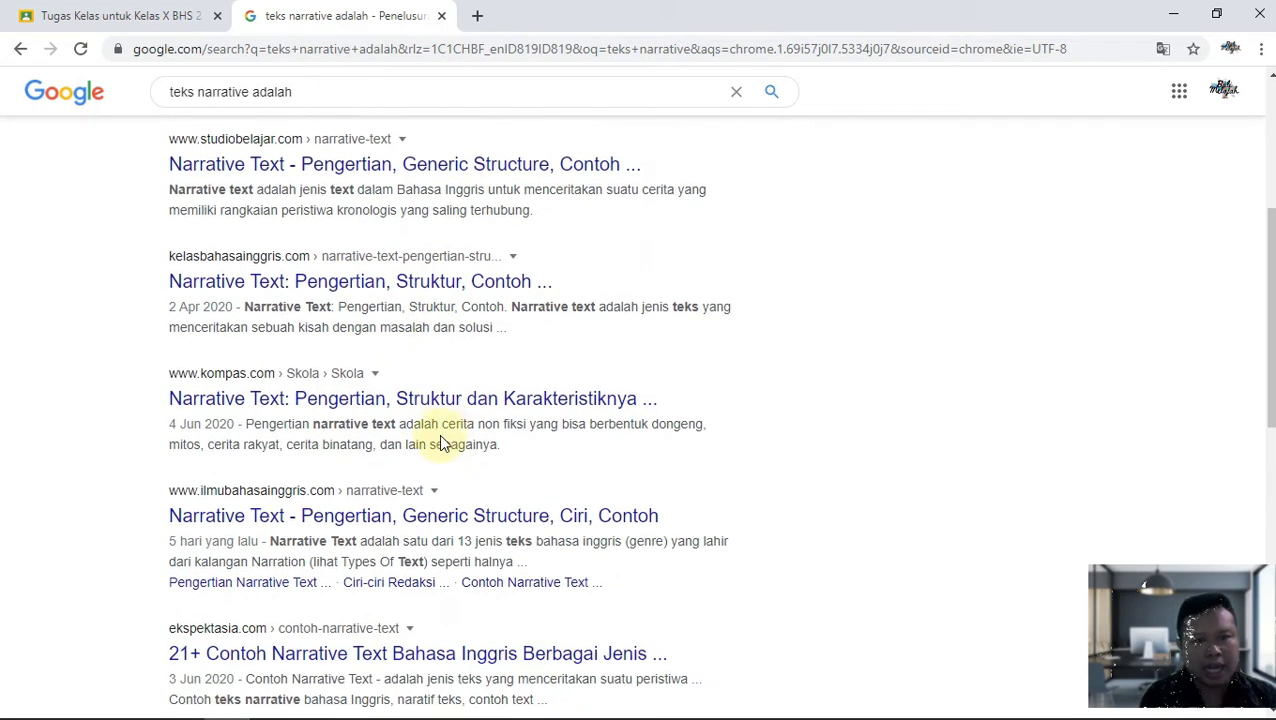
pyautogui.scroll(-2, 761, 494)
pyautogui.scroll(2, 250, 425)
pyautogui.scroll(1, 497, 415)
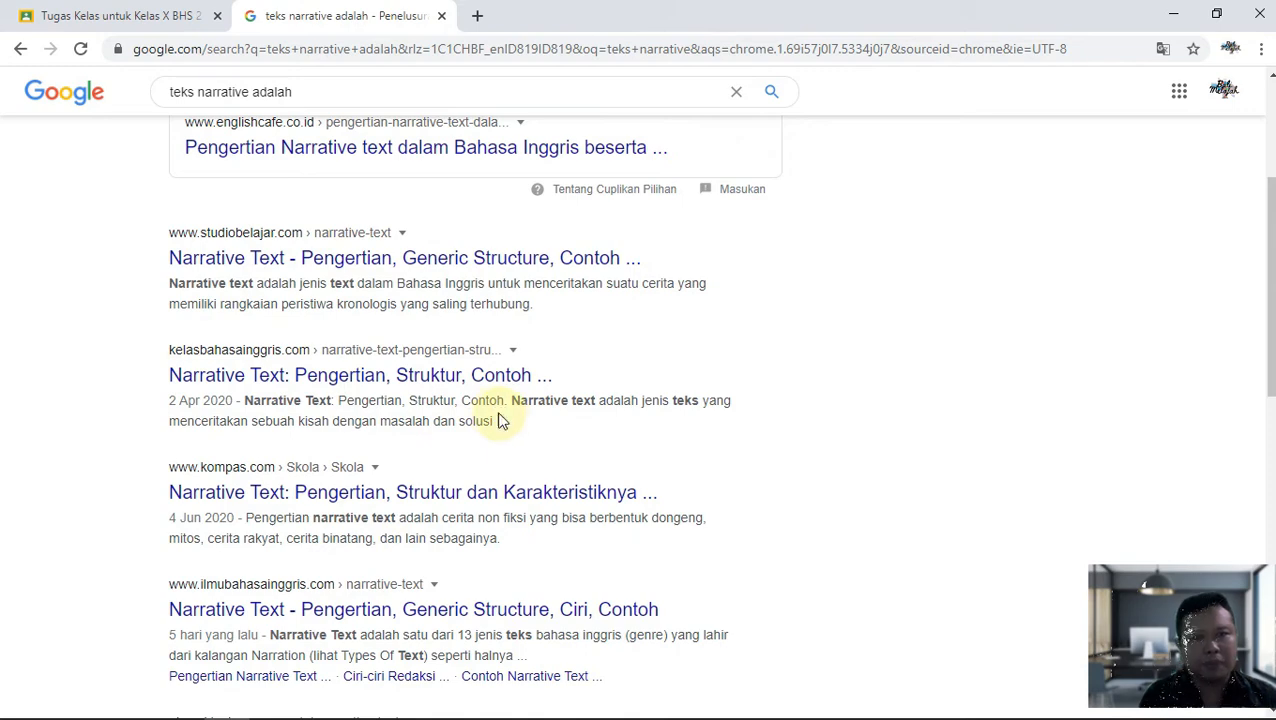
pyautogui.click(256, 374)
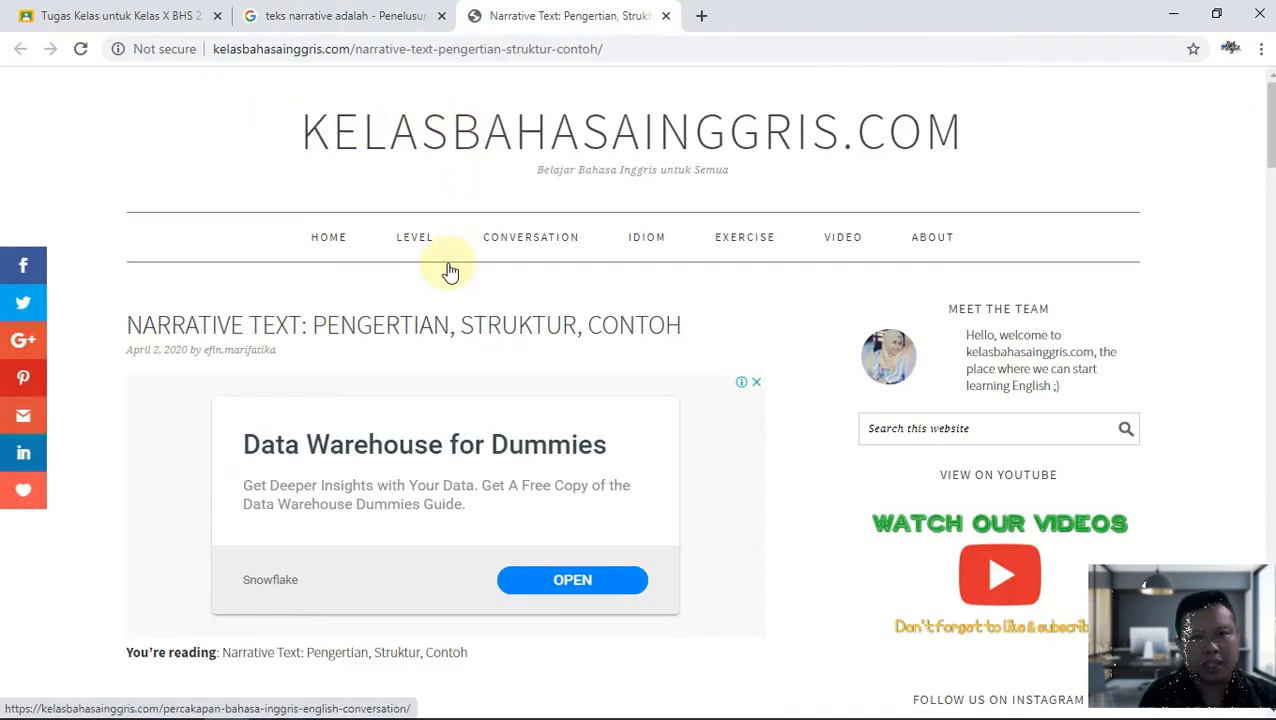
pyautogui.scroll(-6, 427, 342)
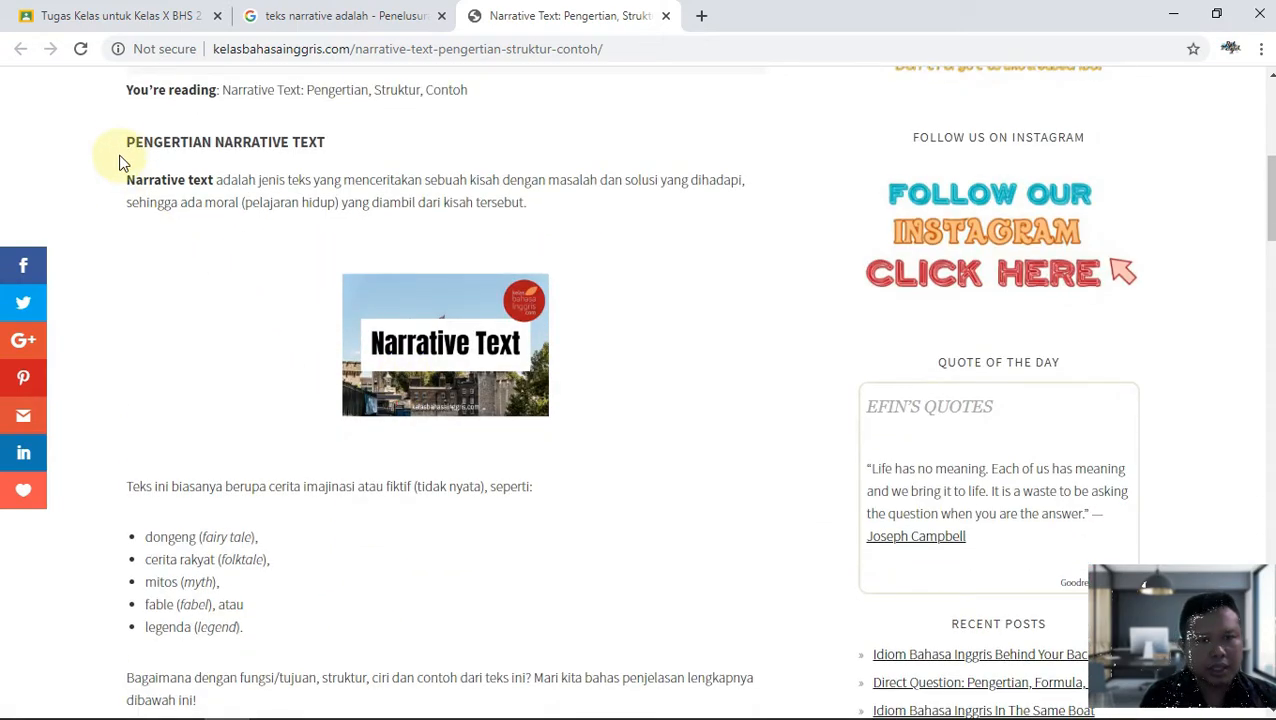
# Step: Copy the kelasbahasainggris.com article's address and attach it as a link to the "Materi Teks Narrative KD 3.2" material in Google Classroom
pyautogui.moveTo(630, 48); pyautogui.dragTo(213, 52)
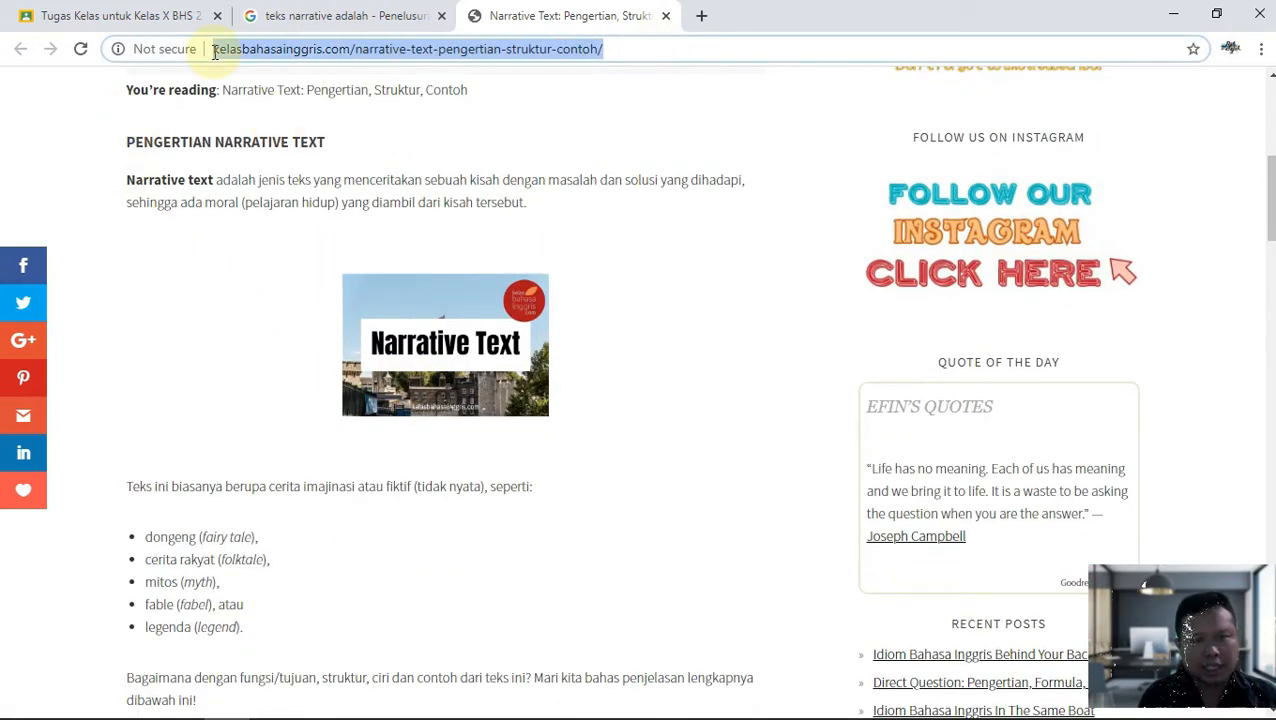
pyautogui.click(700, 132)
pyautogui.moveTo(649, 53); pyautogui.dragTo(192, 48)
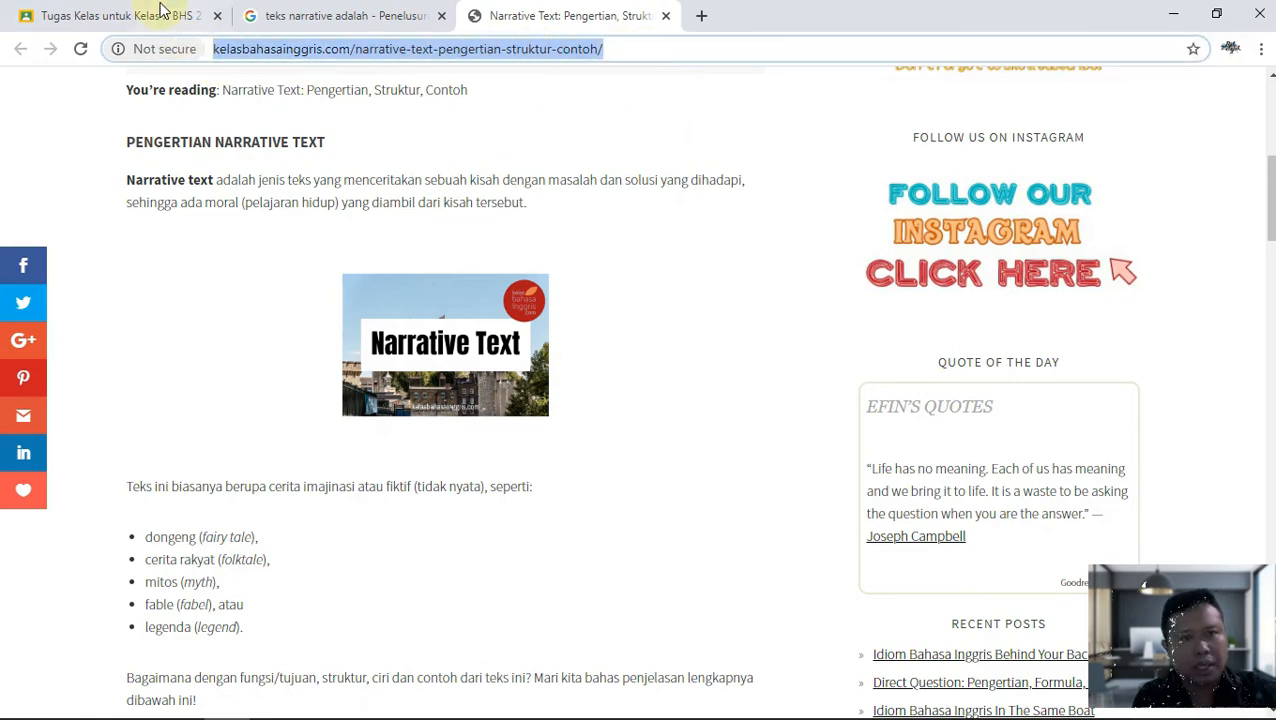
pyautogui.click(160, 13)
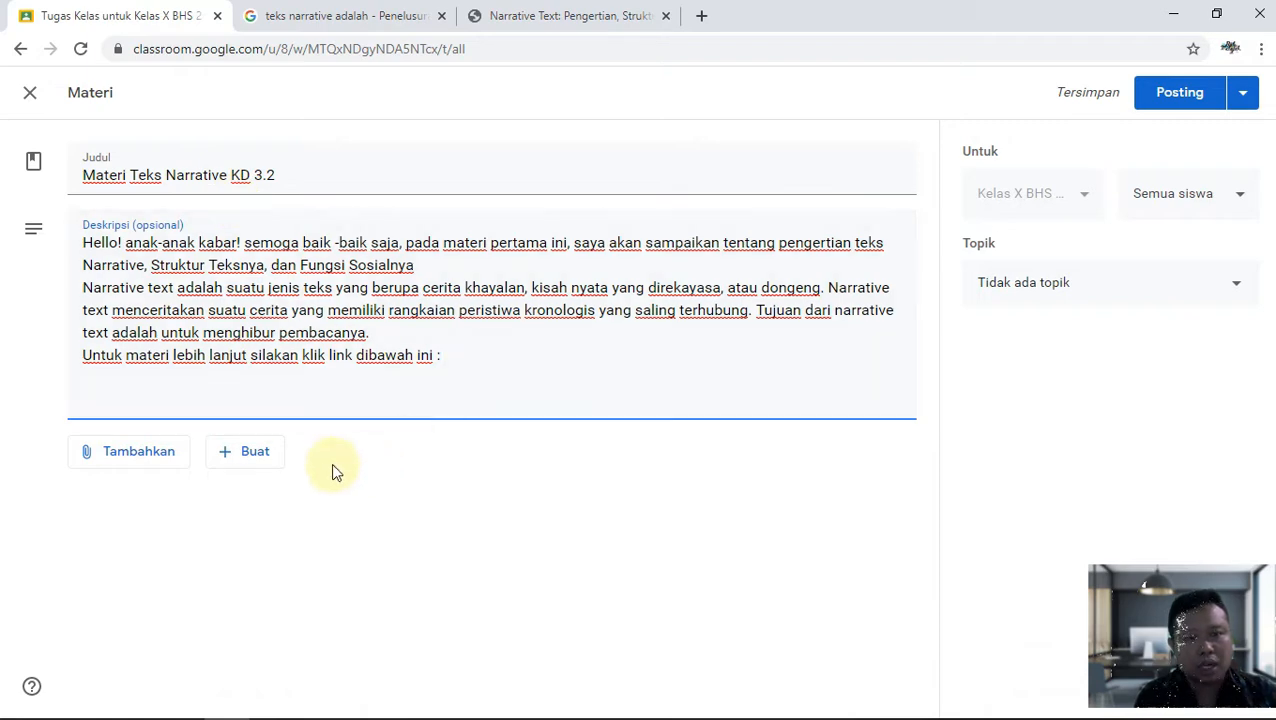
pyautogui.click(139, 462)
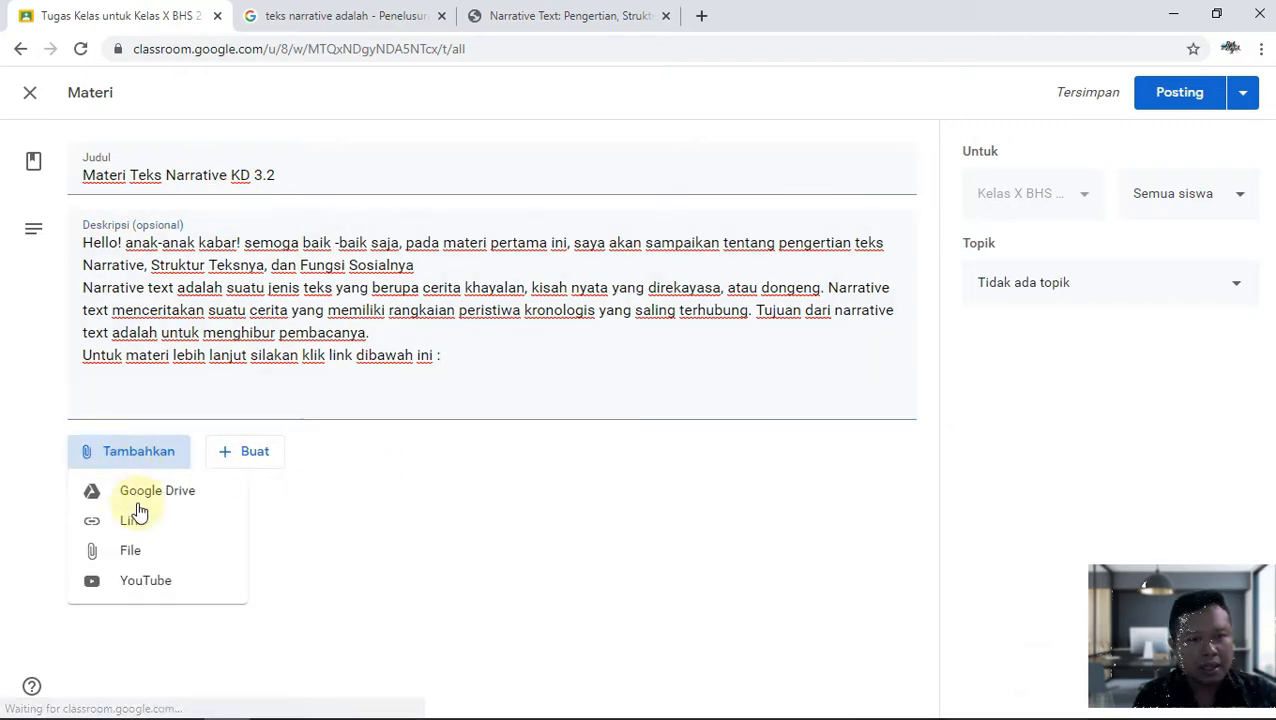
pyautogui.click(137, 524)
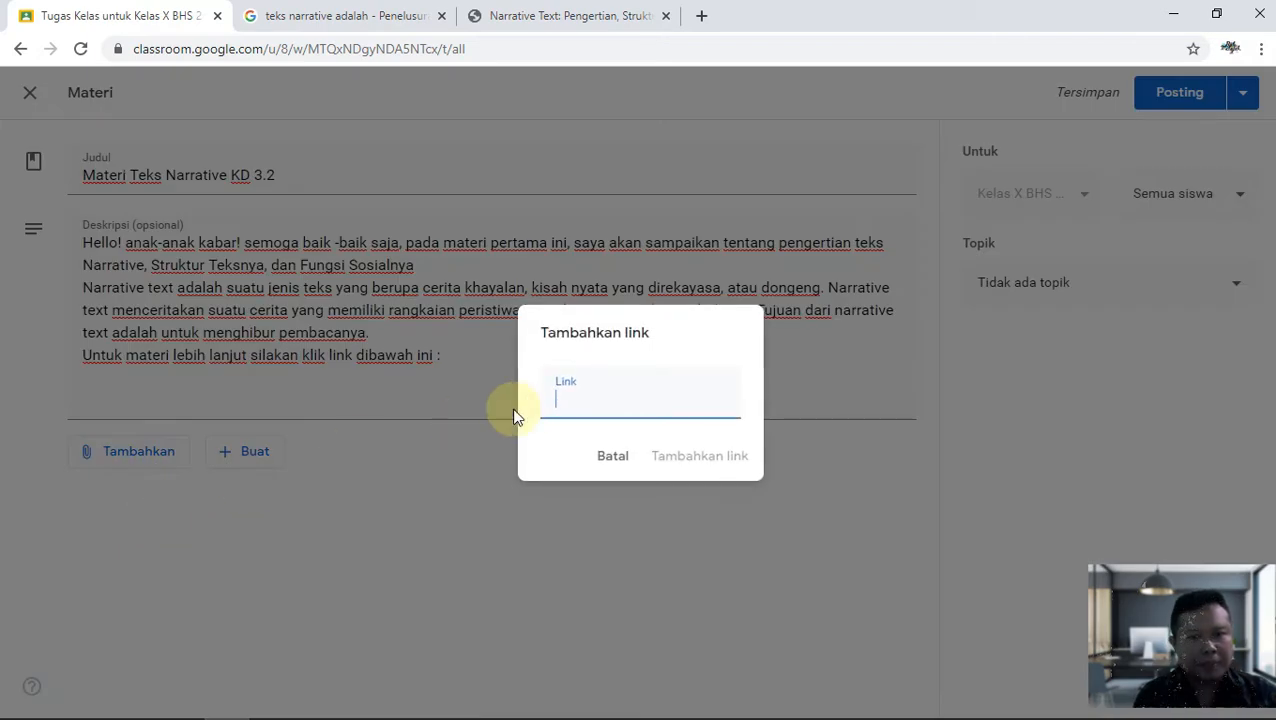
pyautogui.hotkey('ctrl', 'v')
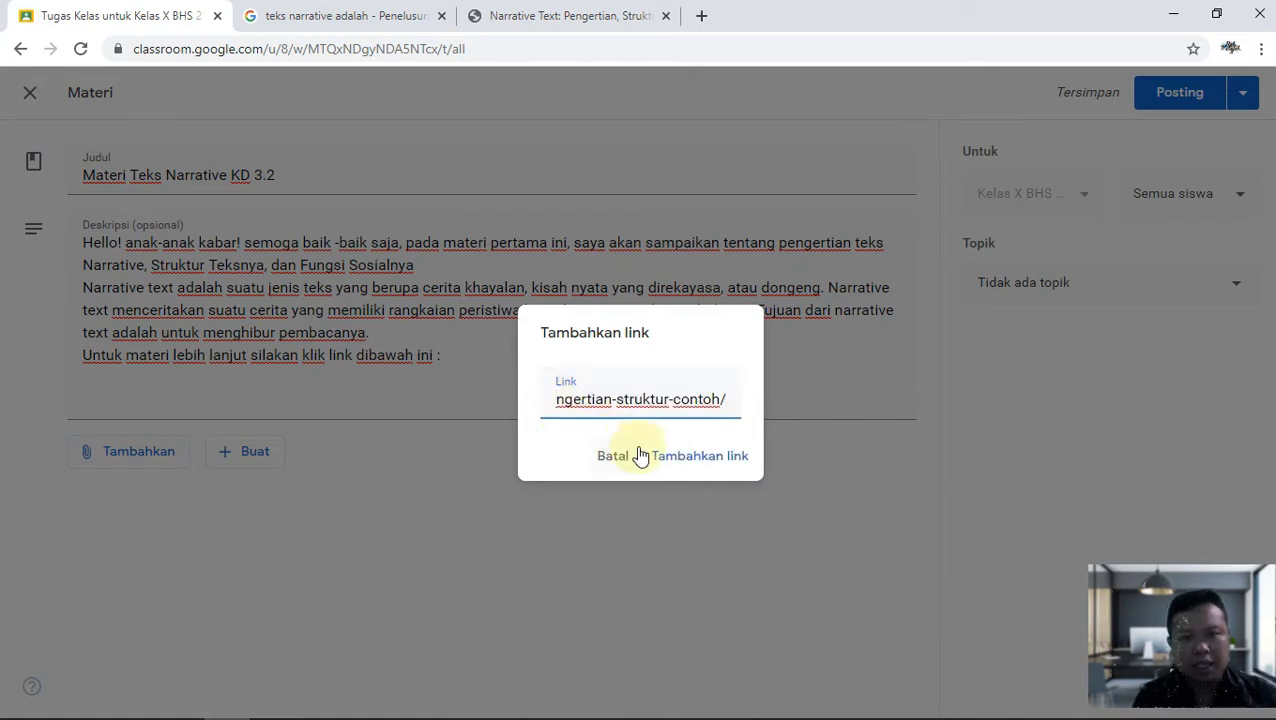
pyautogui.click(682, 458)
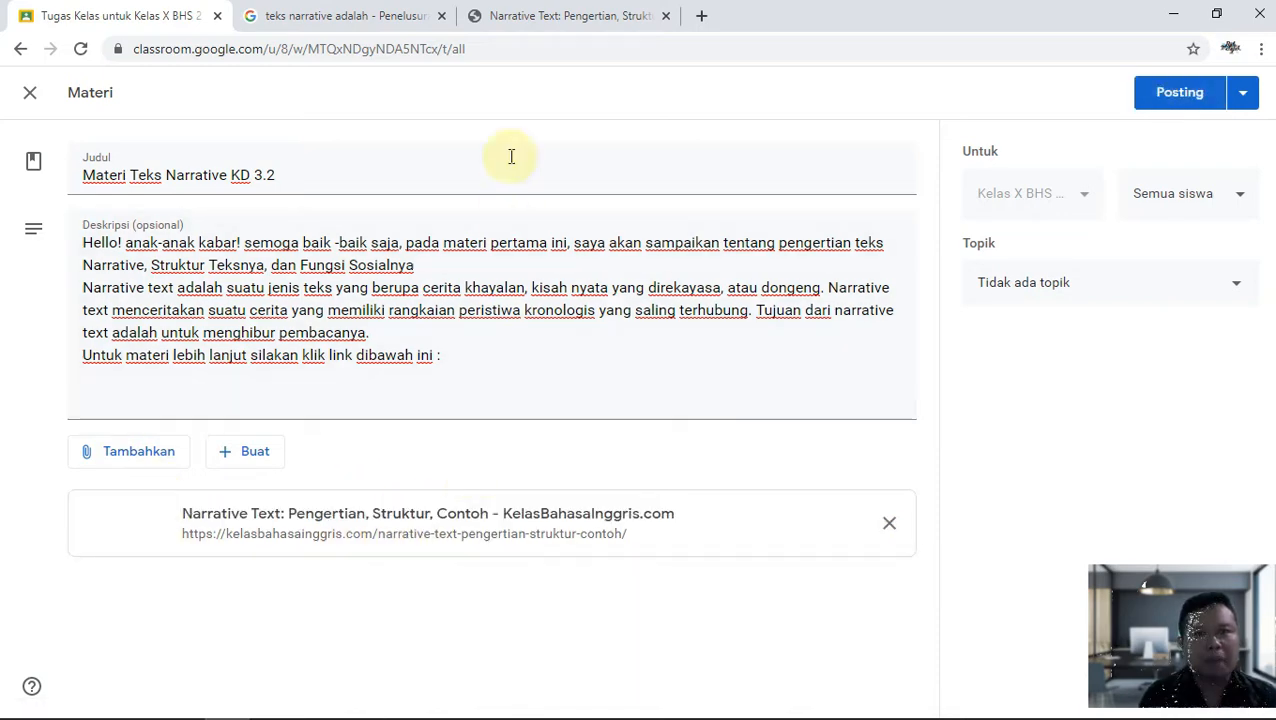
# Step: Close the browser tabs with the narrative text article and the Google search results
pyautogui.click(575, 16)
pyautogui.click(669, 17)
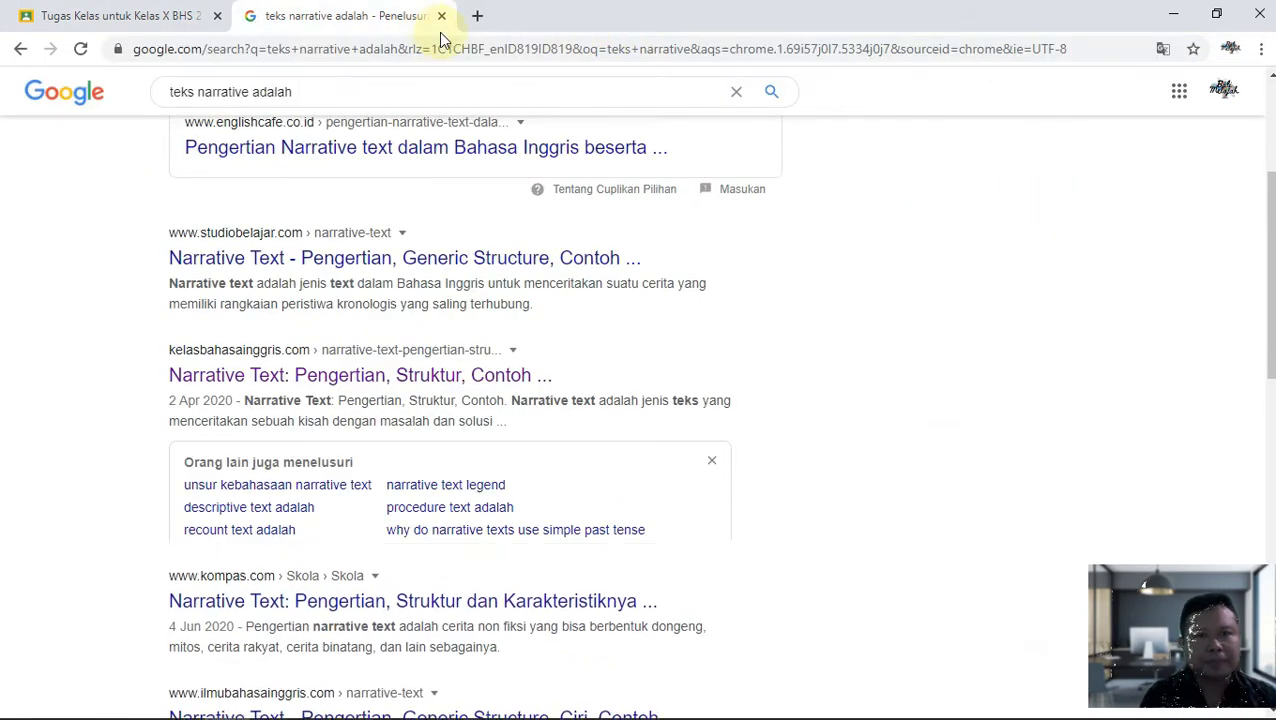
pyautogui.click(443, 17)
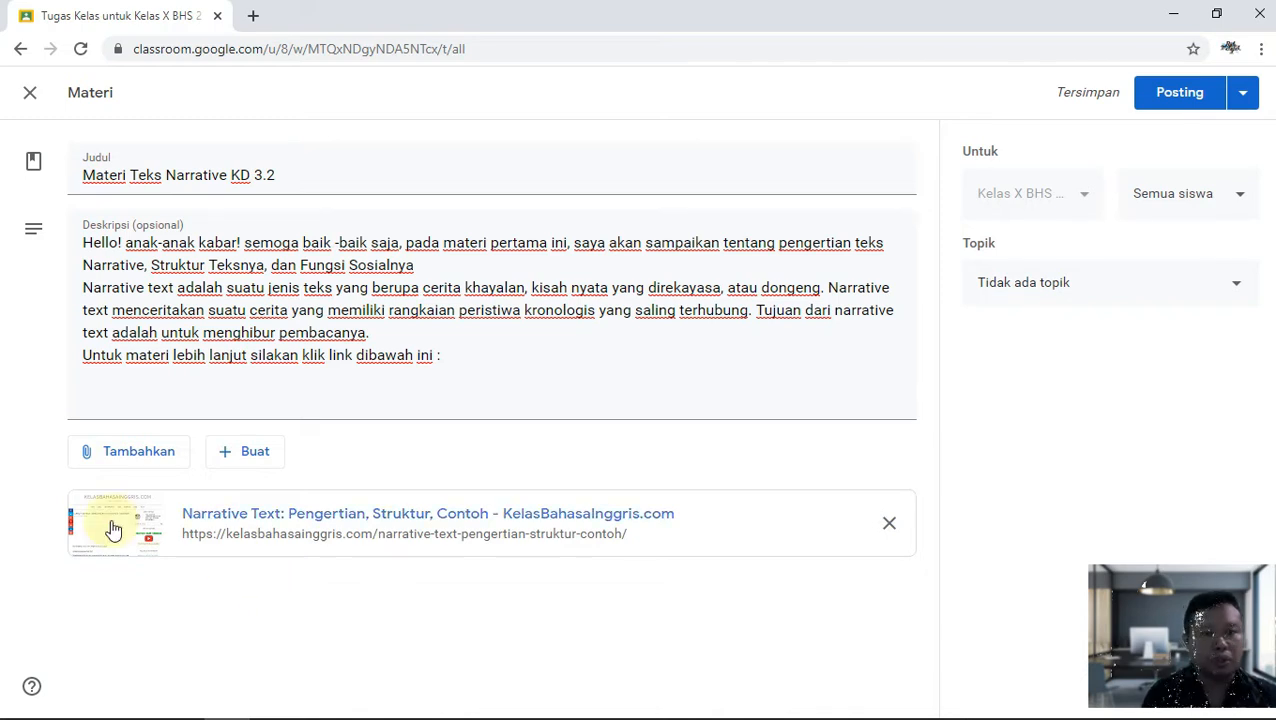
# Step: Try attaching the "Stage-1 Screening (Live Demo) Part 2" YouTube video found by searching for "tesk narrative", and remove it from the material
pyautogui.click(136, 459)
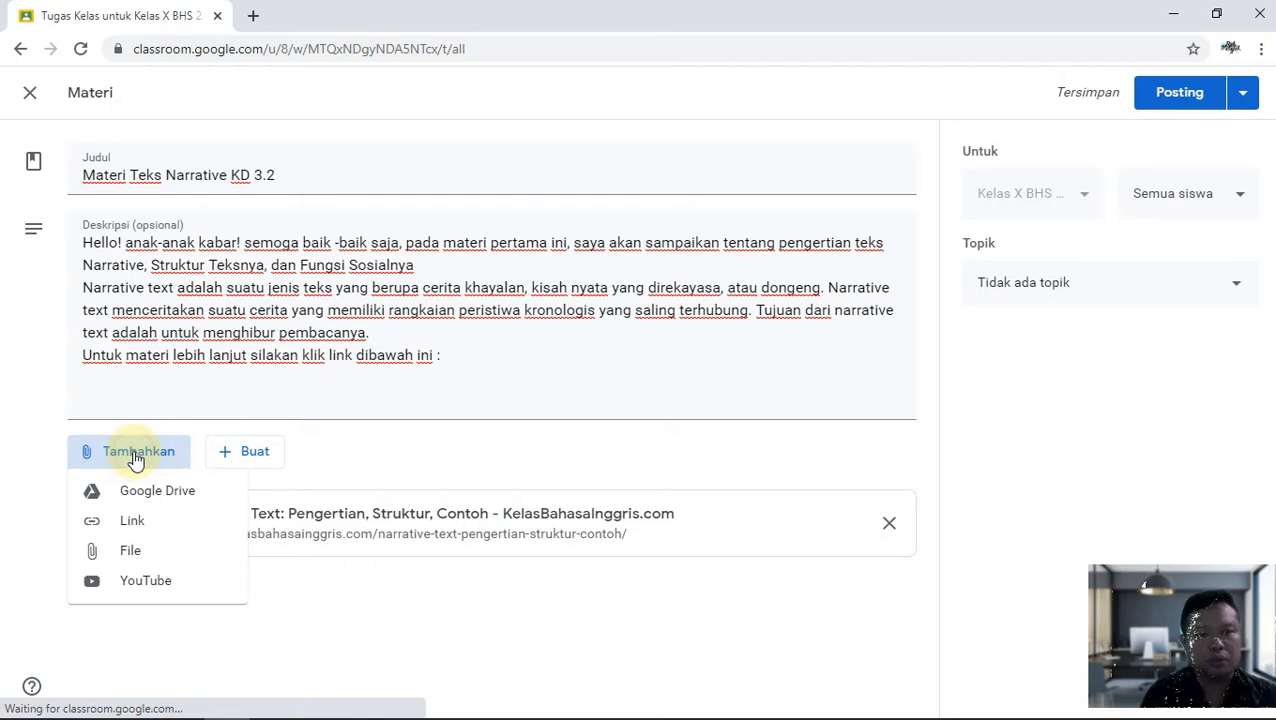
pyautogui.click(154, 590)
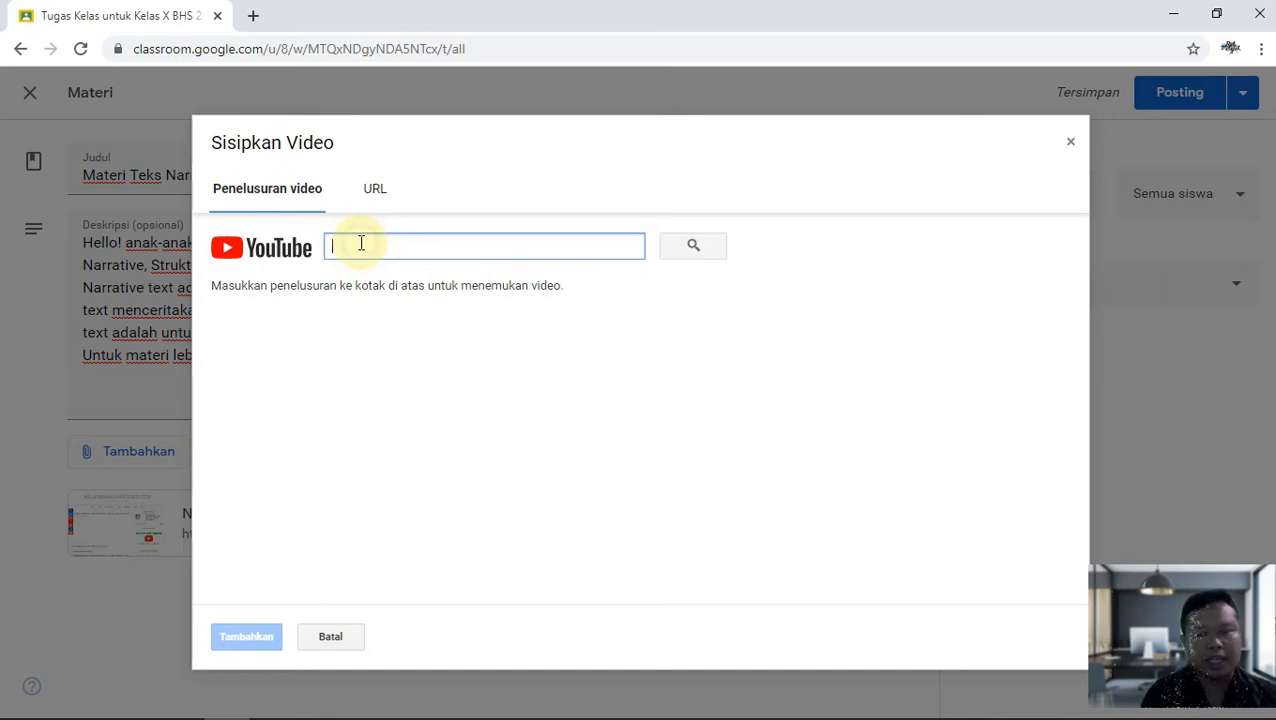
pyautogui.write('tesk narrative')
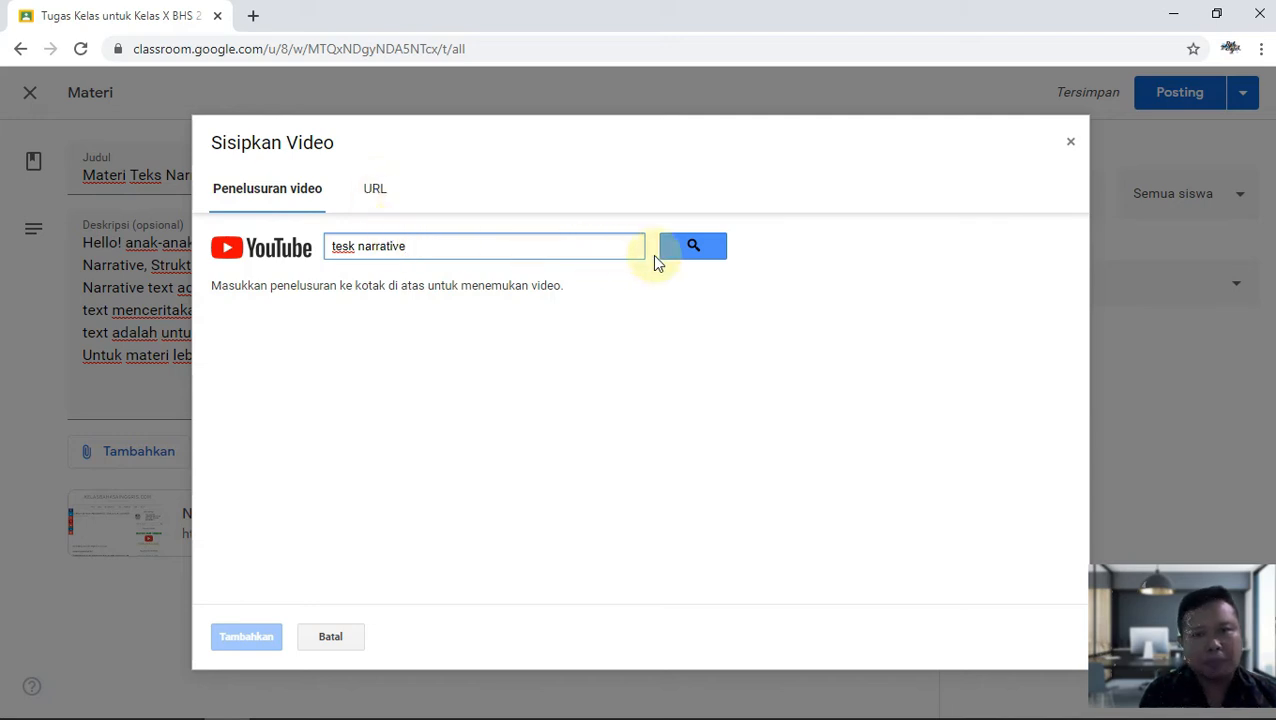
pyautogui.click(683, 252)
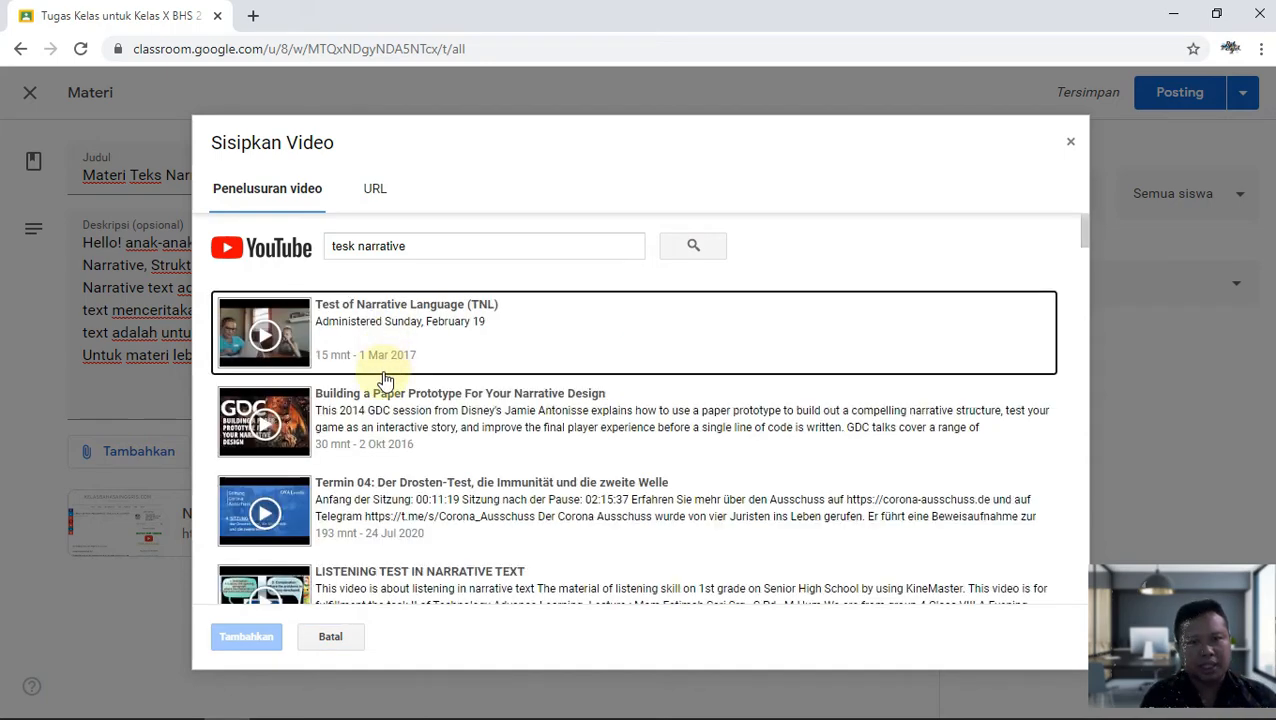
pyautogui.scroll(-3, 385, 420)
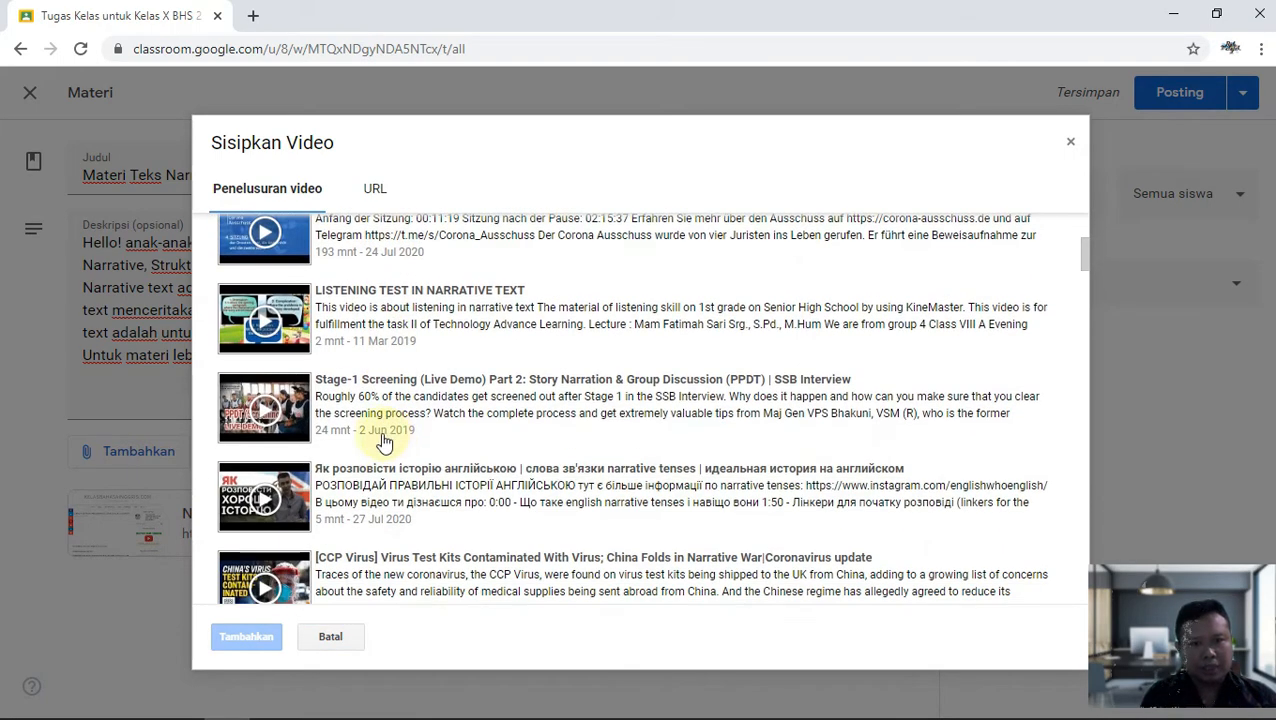
pyautogui.click(378, 410)
pyautogui.click(242, 638)
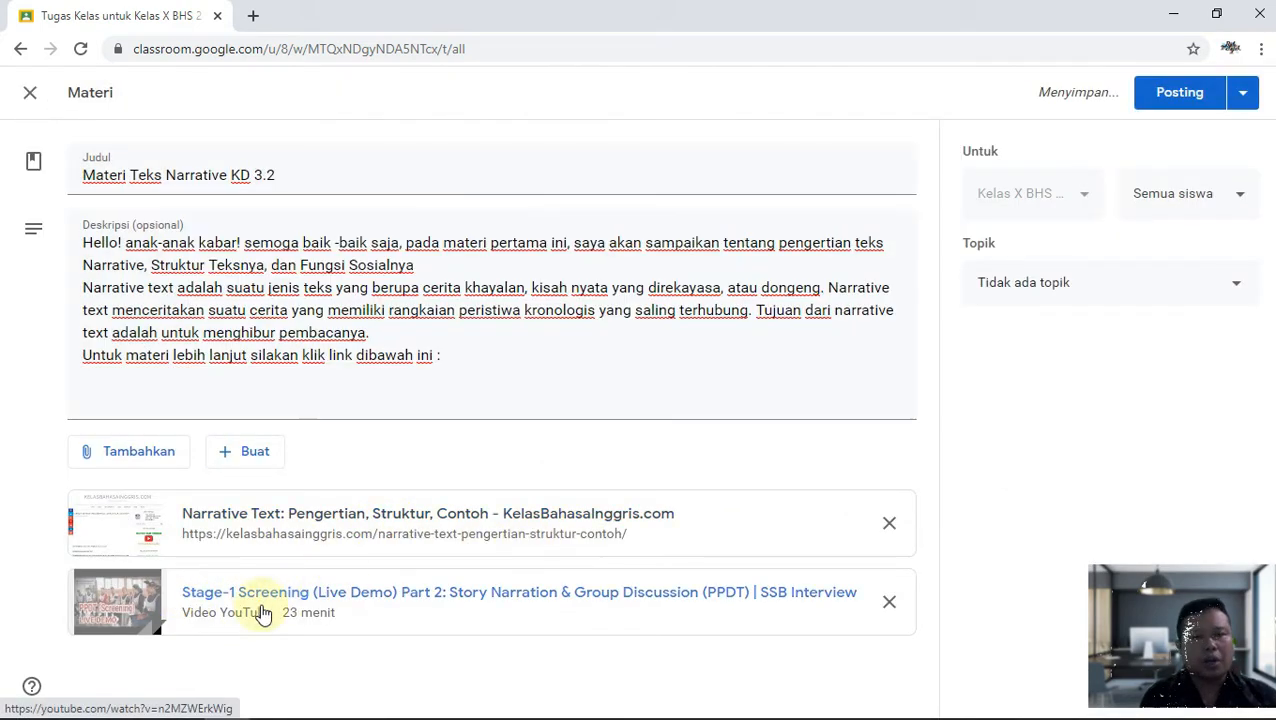
pyautogui.click(889, 606)
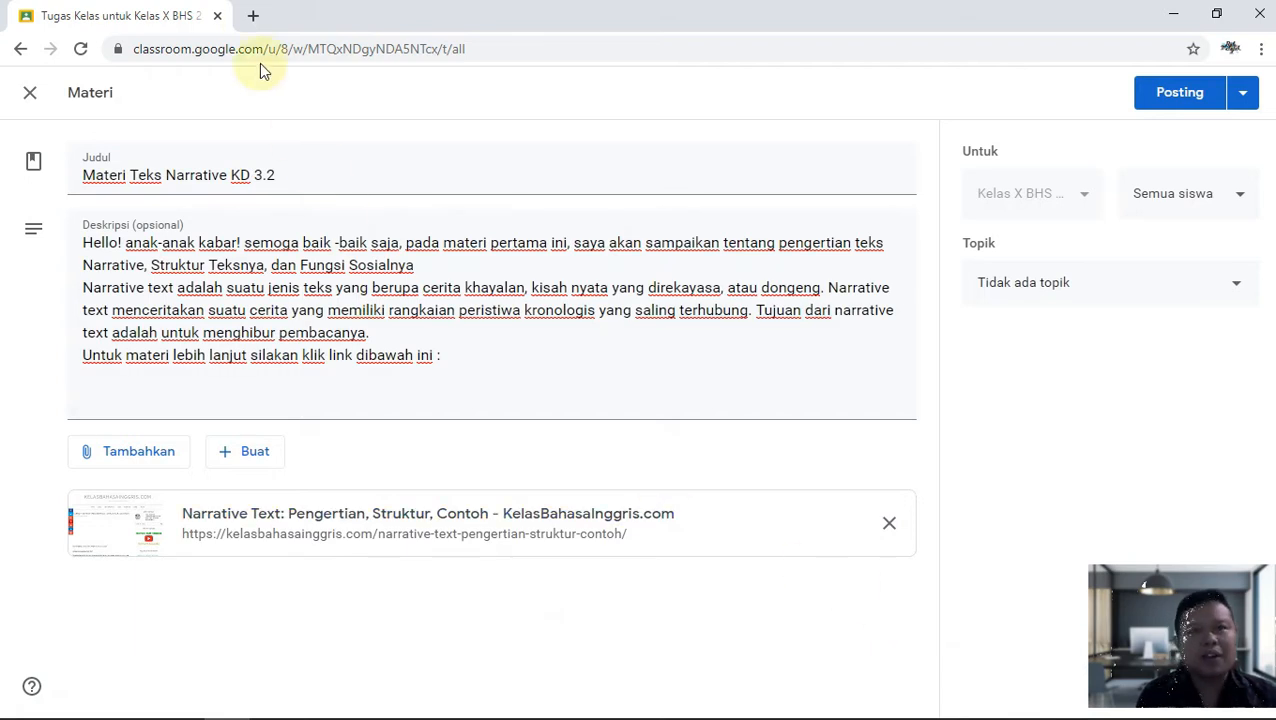
# Step: Open YouTube in a new browser tab and search for "teks narrative bahasa inggris"
pyautogui.click(252, 18)
pyautogui.click(268, 42)
pyautogui.write('you')
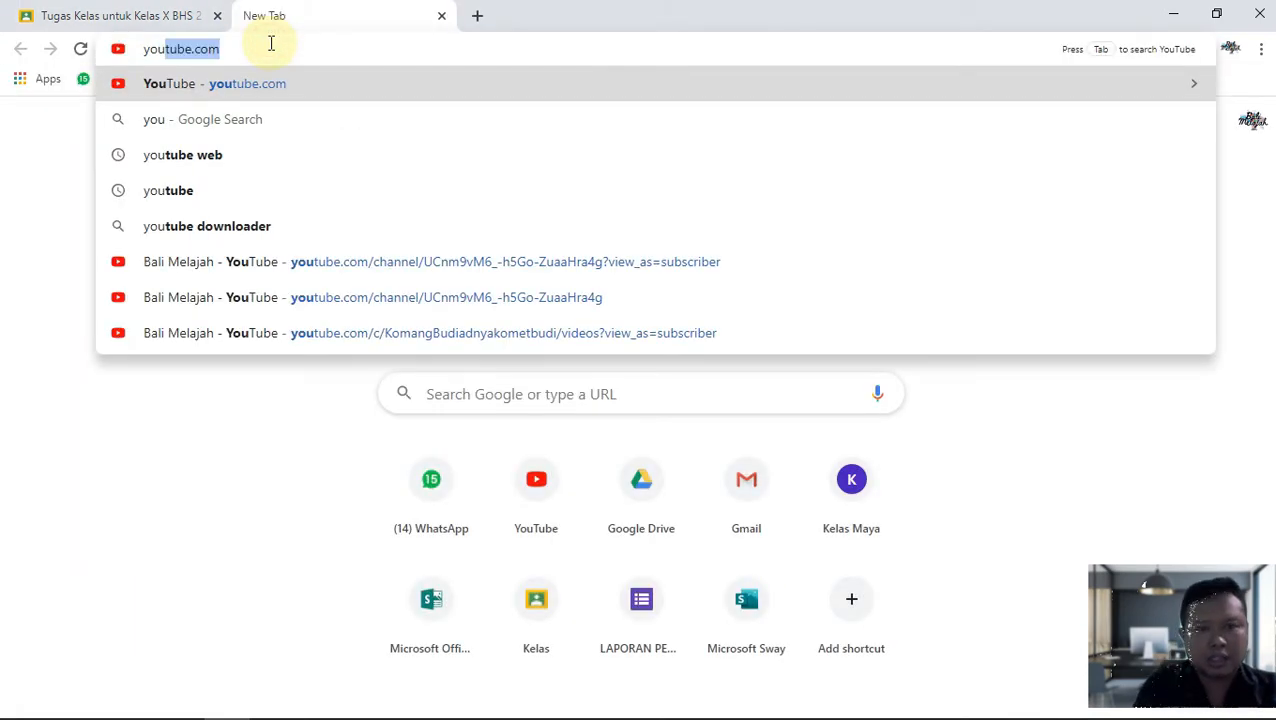
pyautogui.press('Return')
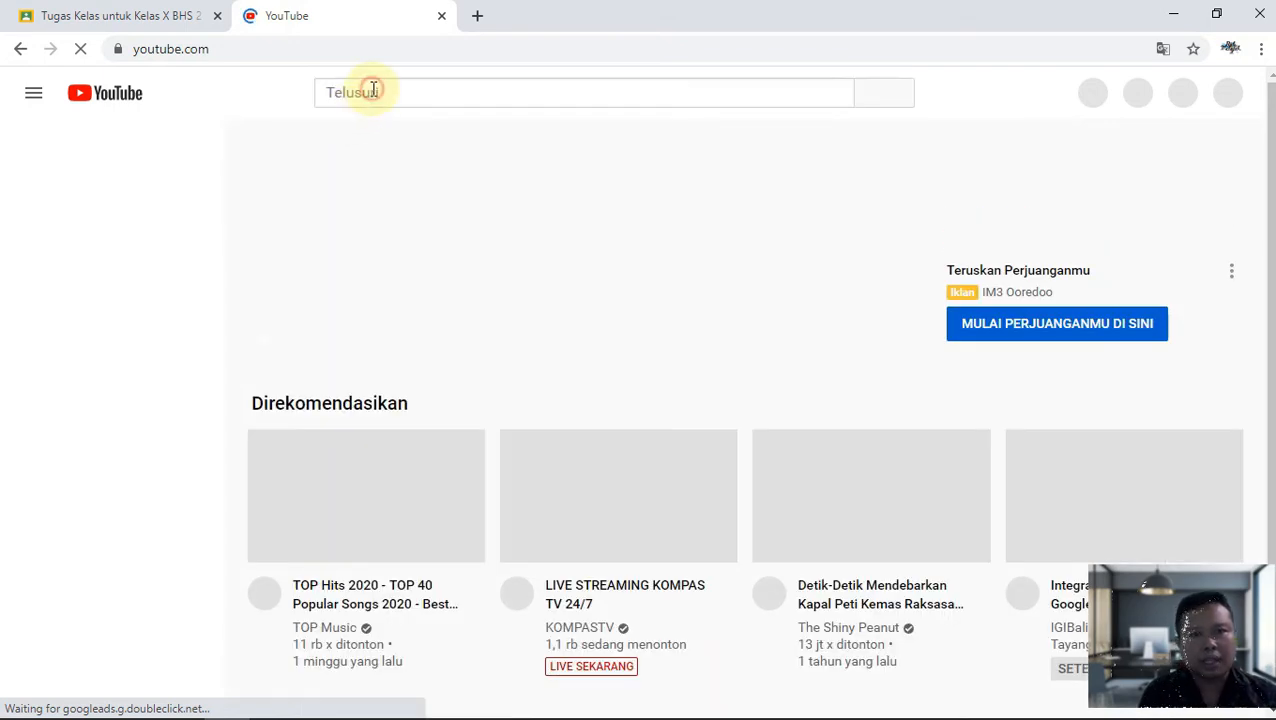
pyautogui.click(373, 90)
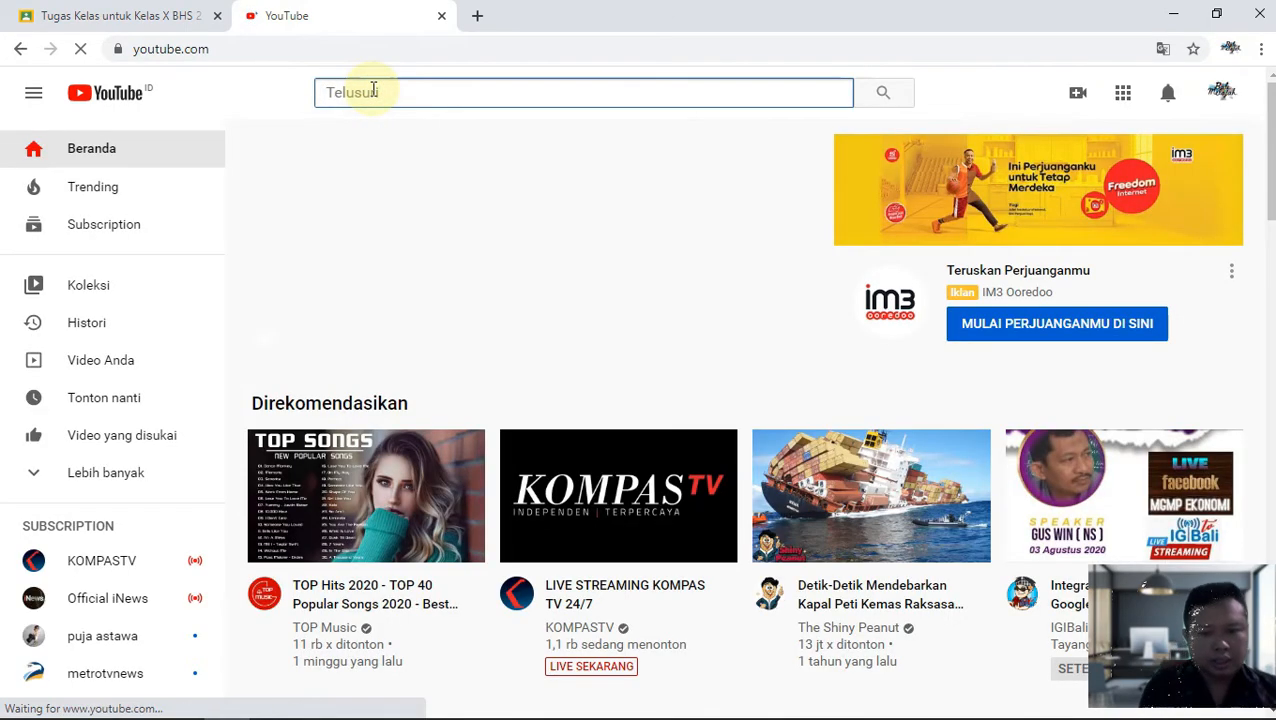
pyautogui.write('teks')
pyautogui.press('BackSpace')
pyautogui.press('BackSpace')
pyautogui.press('BackSpace')
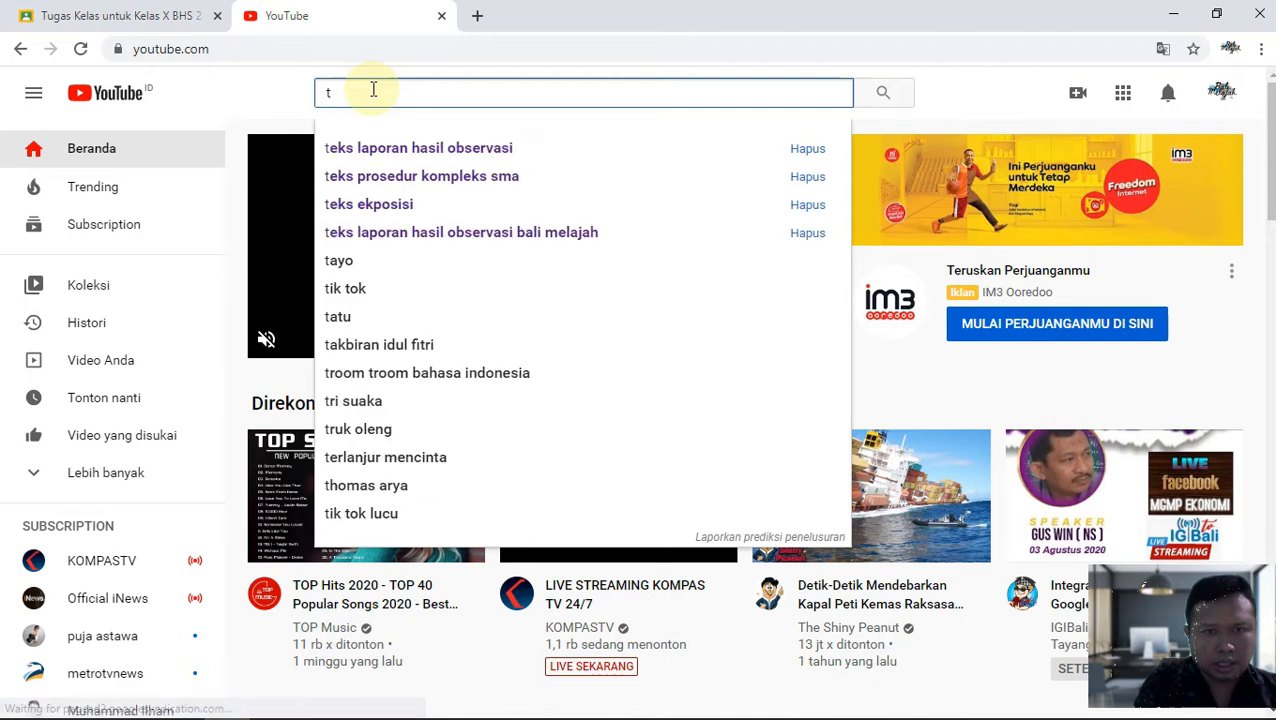
pyautogui.write('eks ')
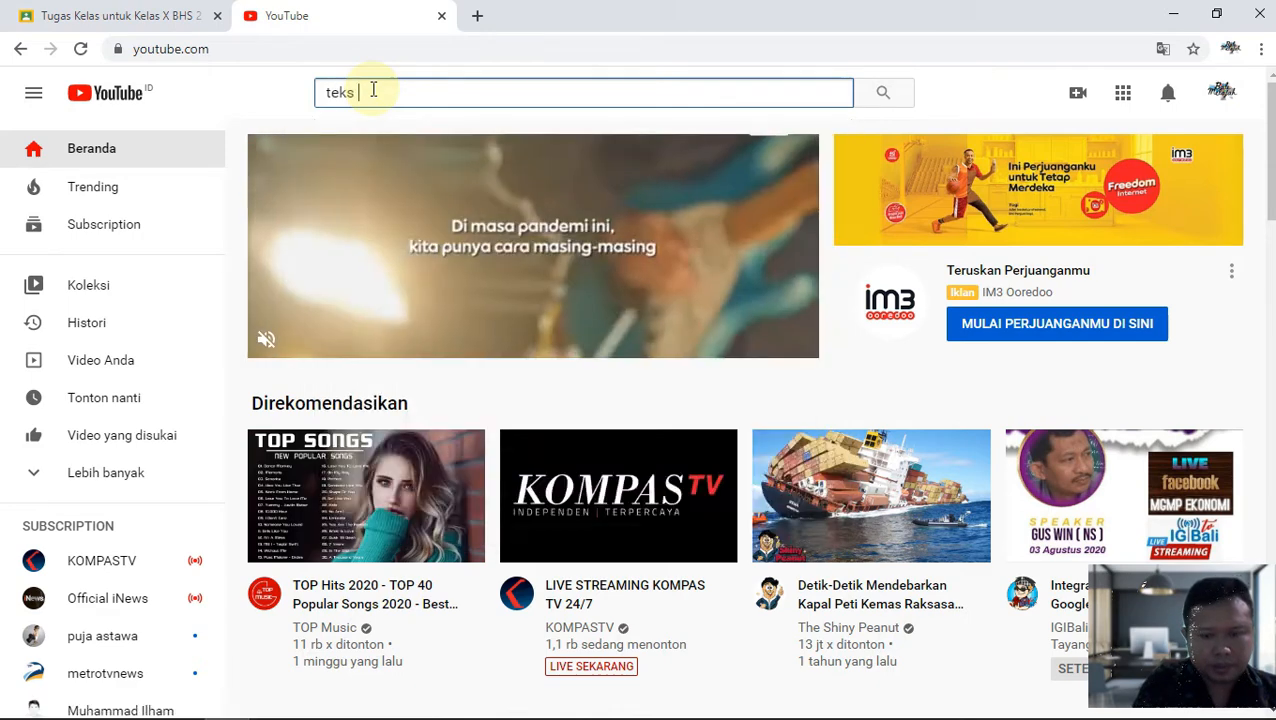
pyautogui.write('narratib')
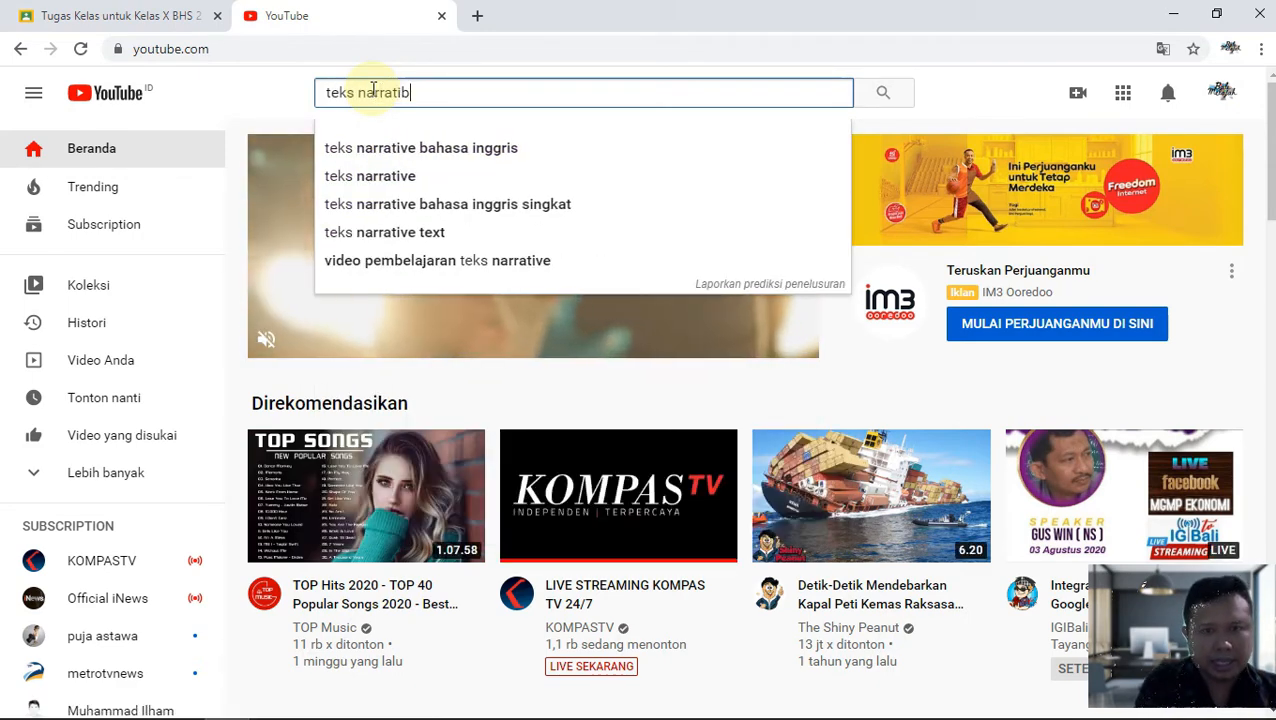
pyautogui.click(447, 149)
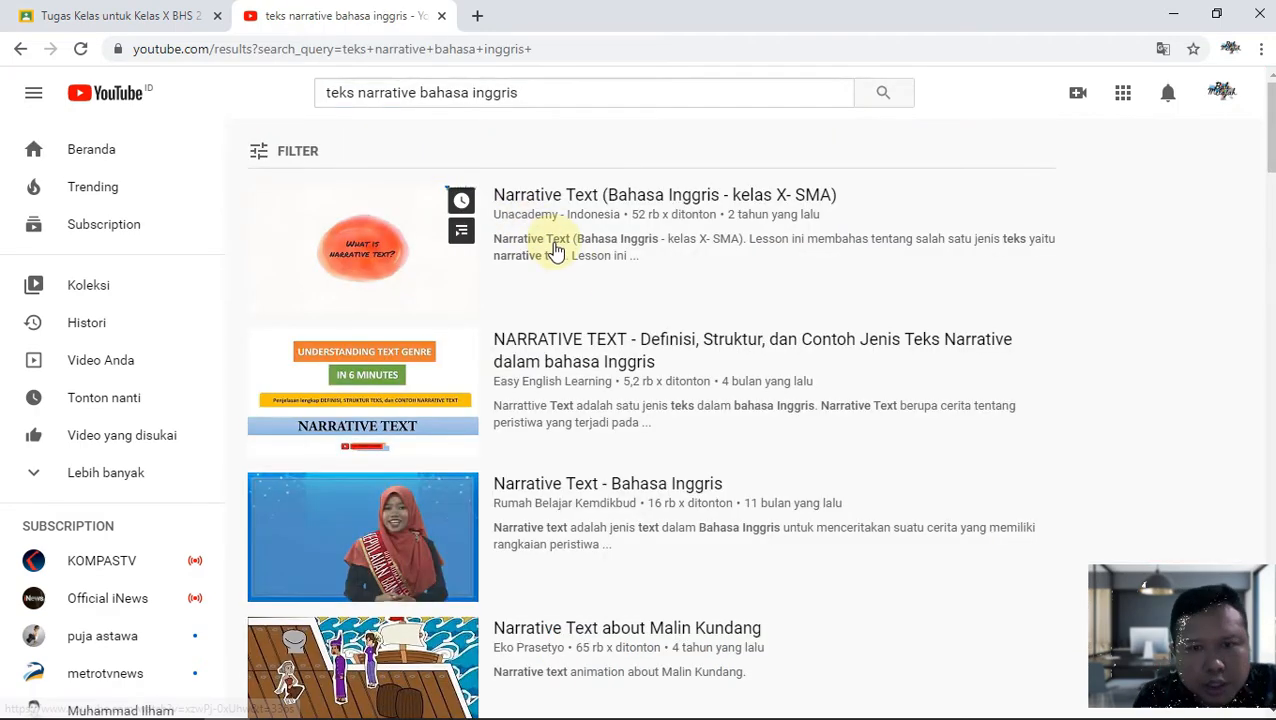
# Step: Open the "Narrative Text - Bahasa Inggris" video by Rumah Belajar Kemdikbud and pause its playback
pyautogui.scroll(-1, 600, 320)
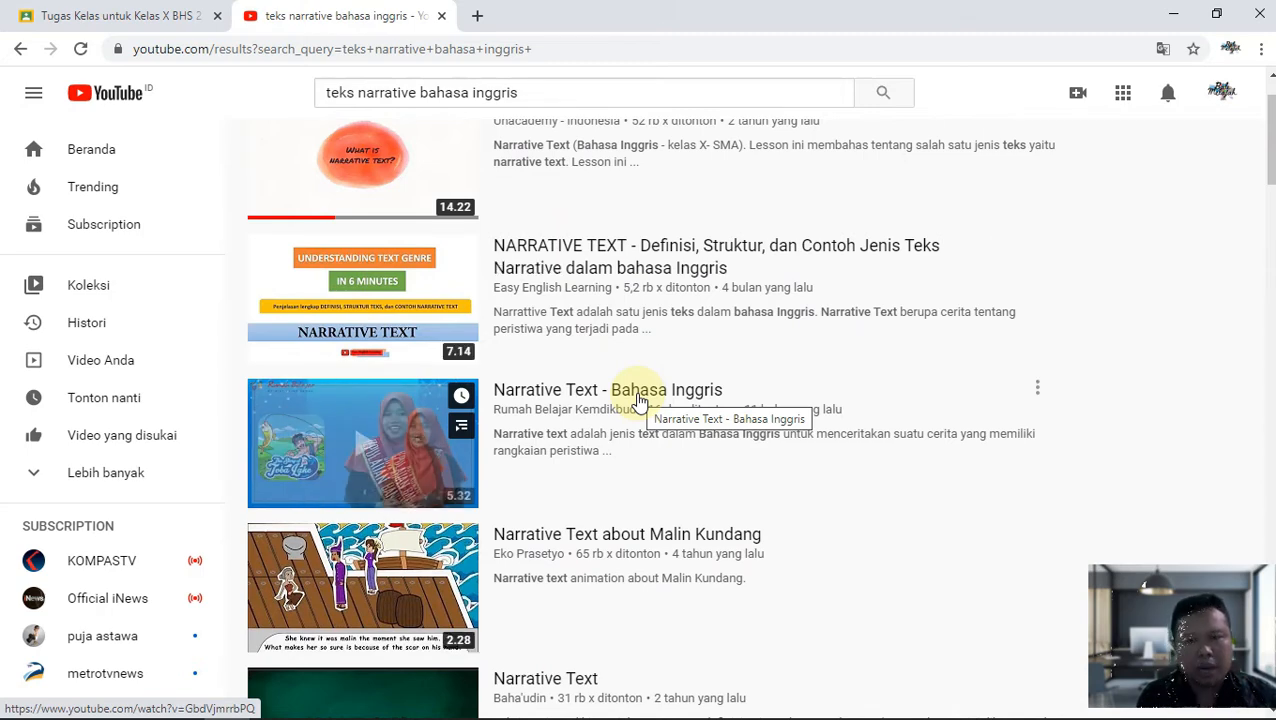
pyautogui.click(640, 400)
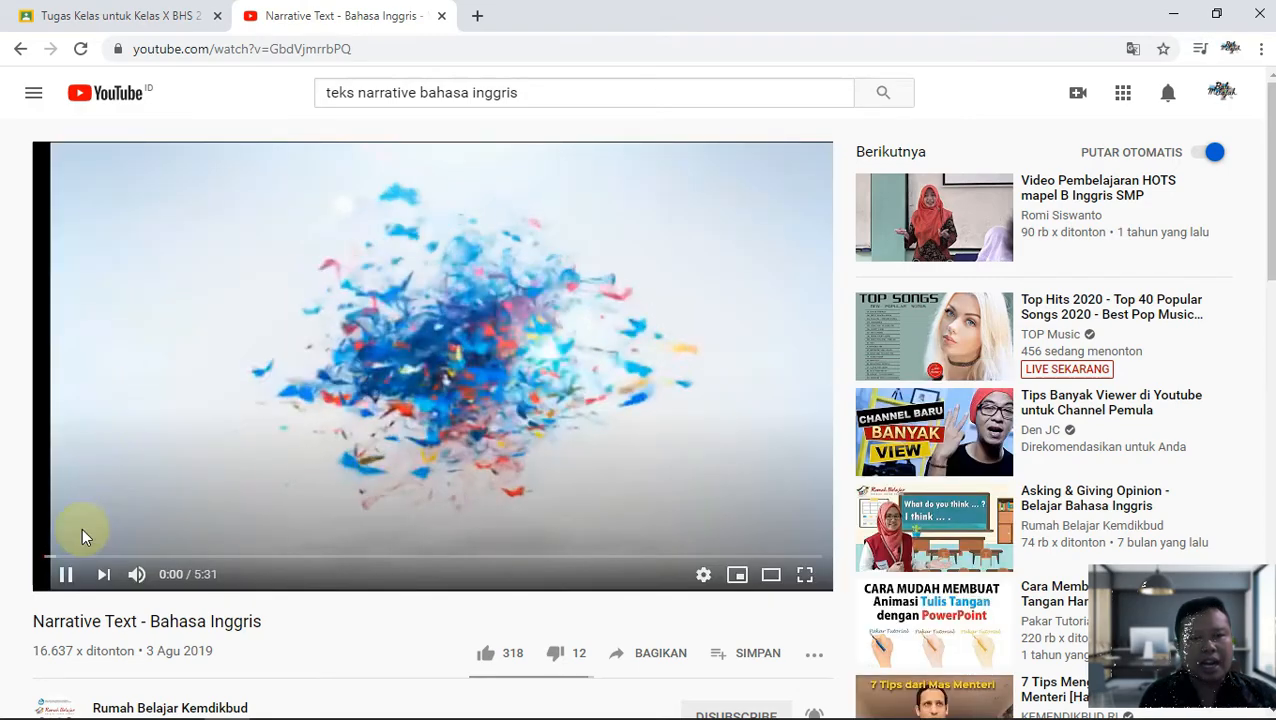
pyautogui.click(66, 576)
pyautogui.scroll(-3, 400, 410)
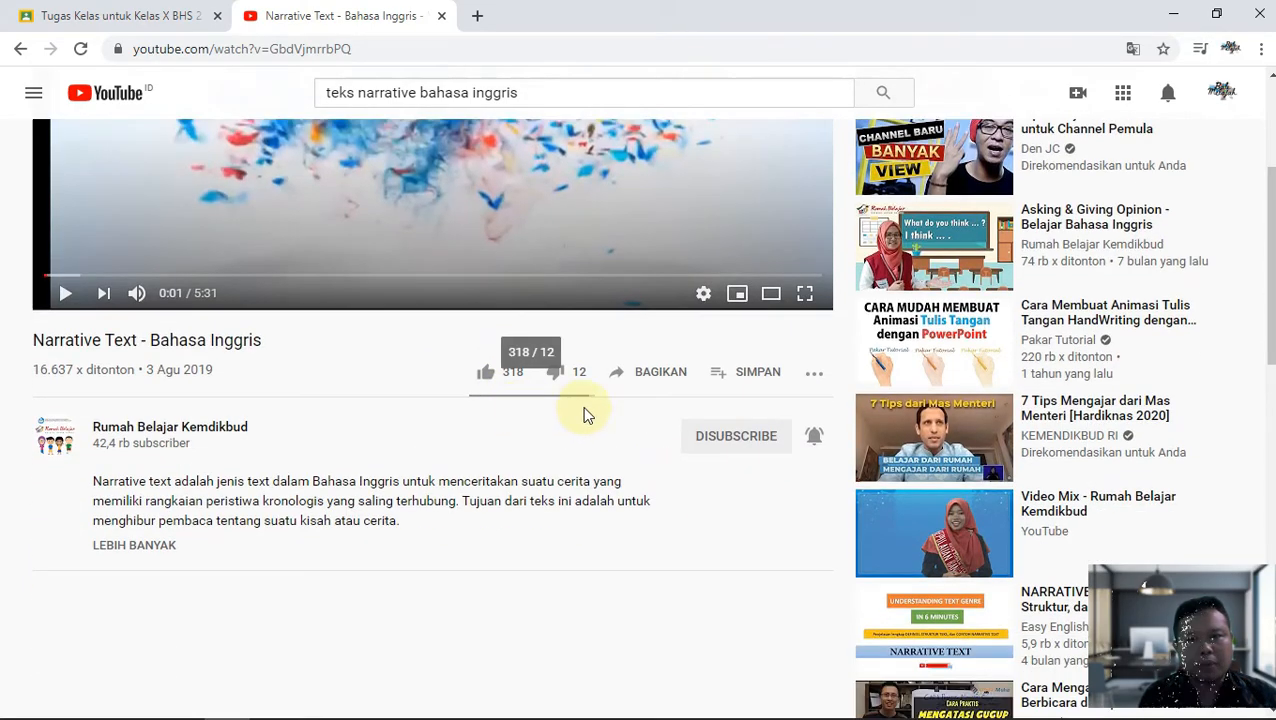
pyautogui.scroll(2, 660, 385)
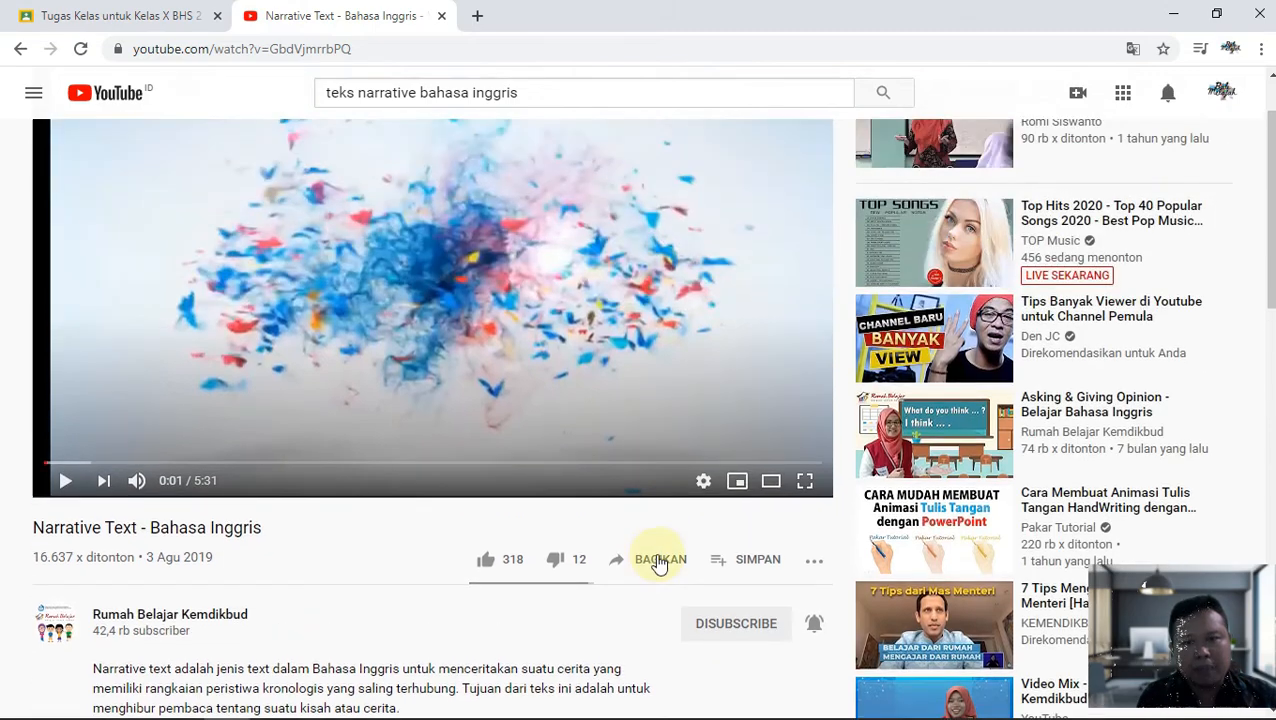
pyautogui.click(657, 563)
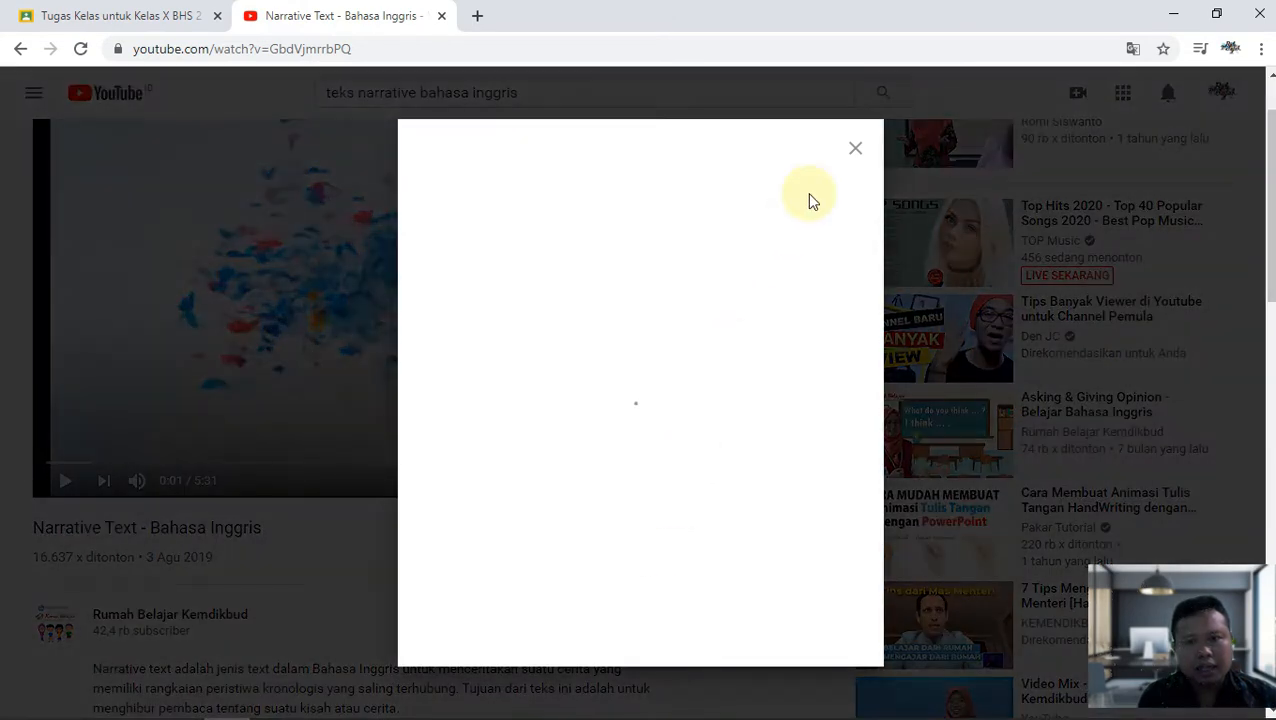
pyautogui.click(855, 157)
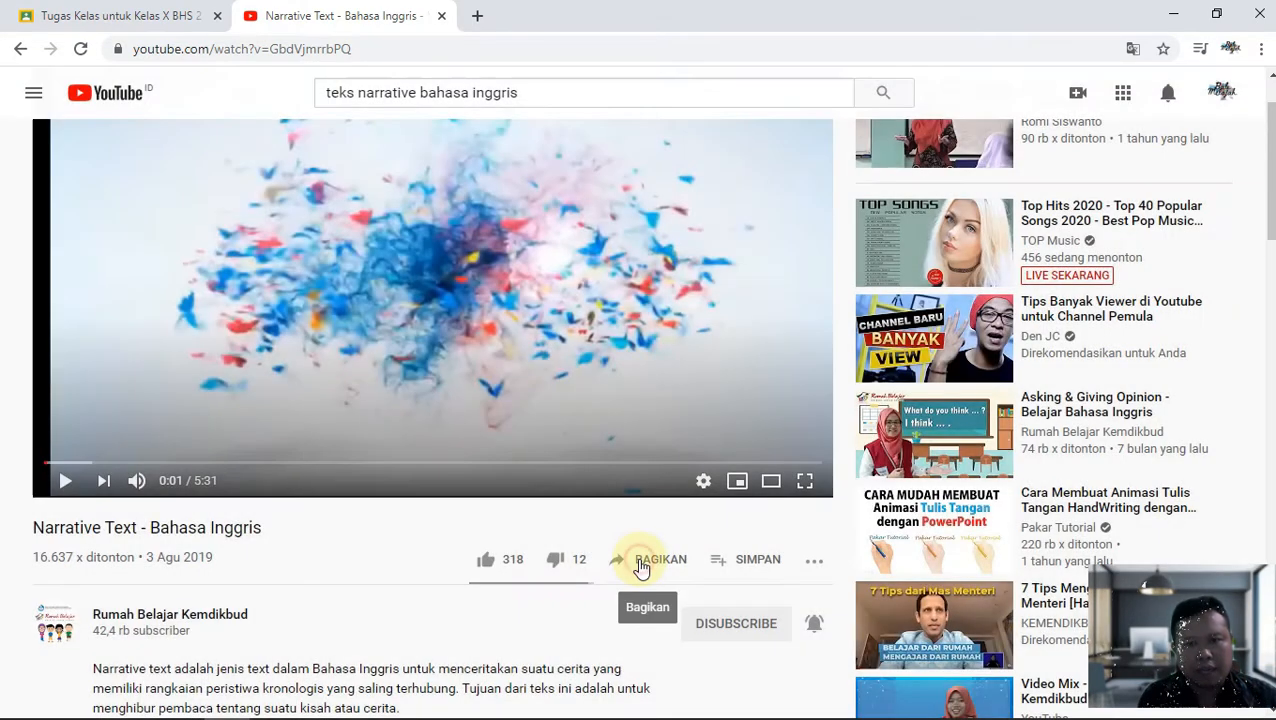
pyautogui.click(641, 565)
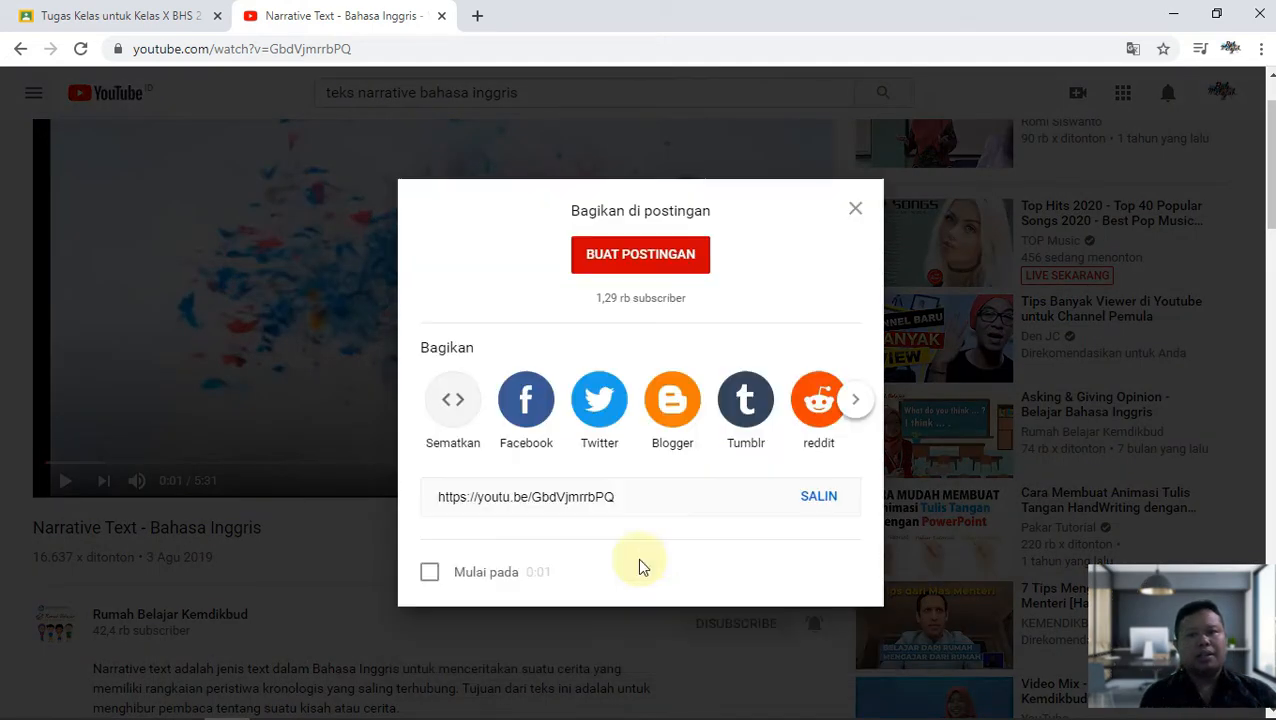
pyautogui.click(818, 505)
pyautogui.hotkey('ctrl', 'c')
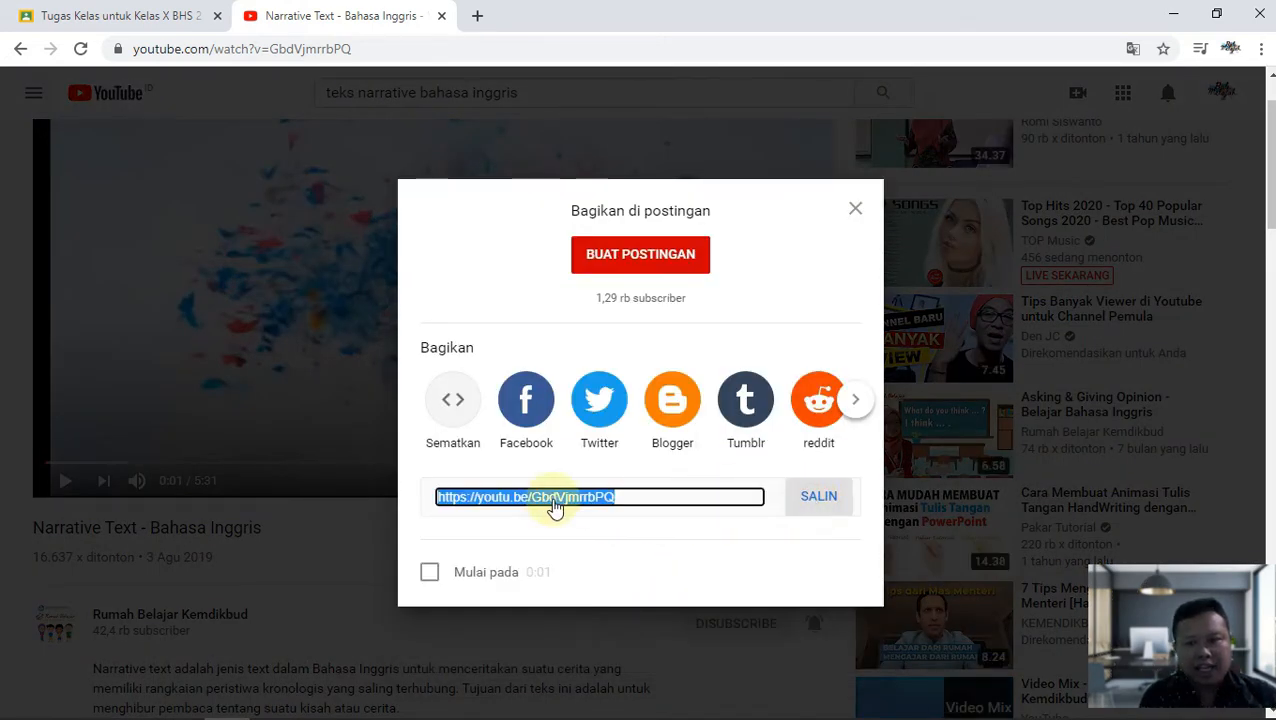
pyautogui.click(820, 497)
pyautogui.click(94, 15)
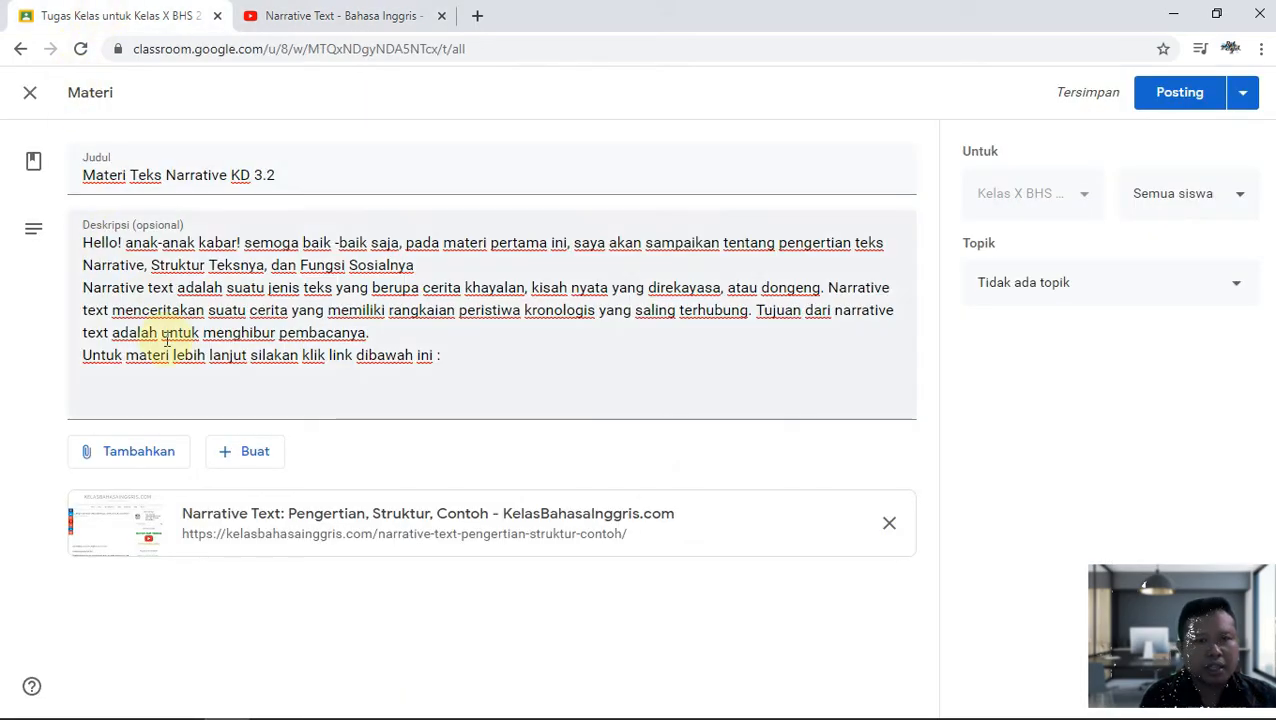
pyautogui.click(148, 457)
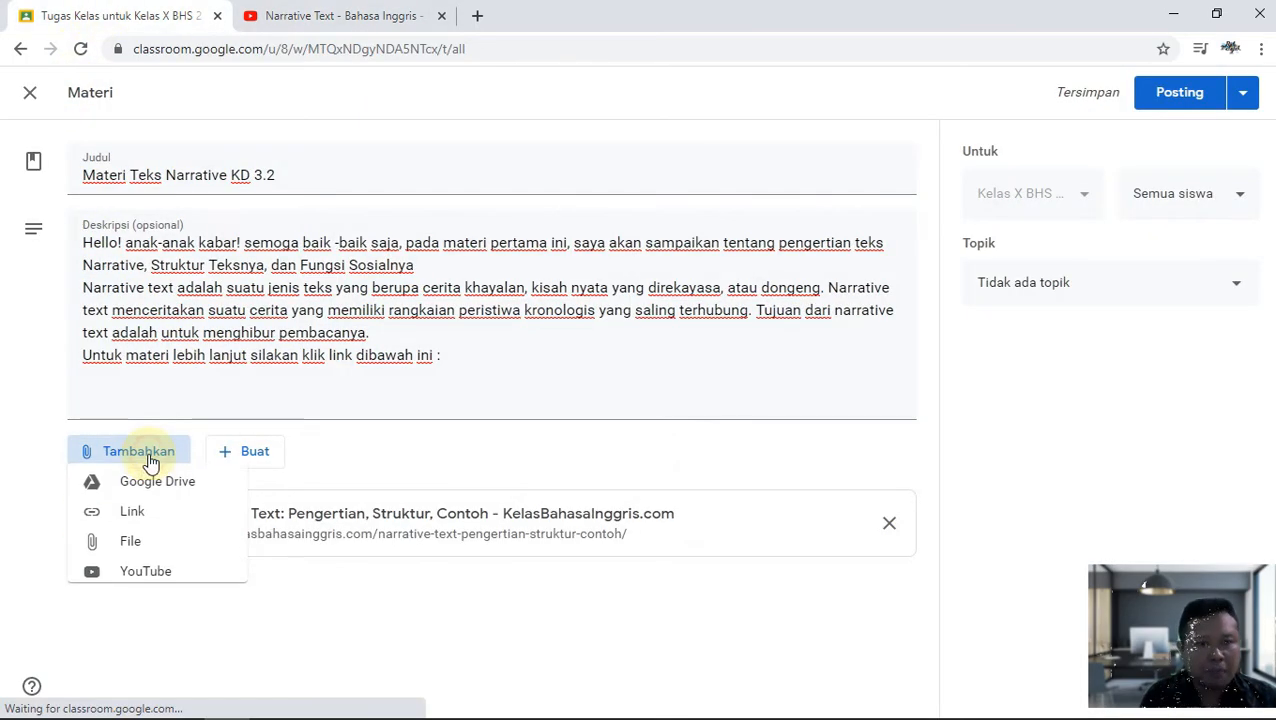
pyautogui.click(140, 581)
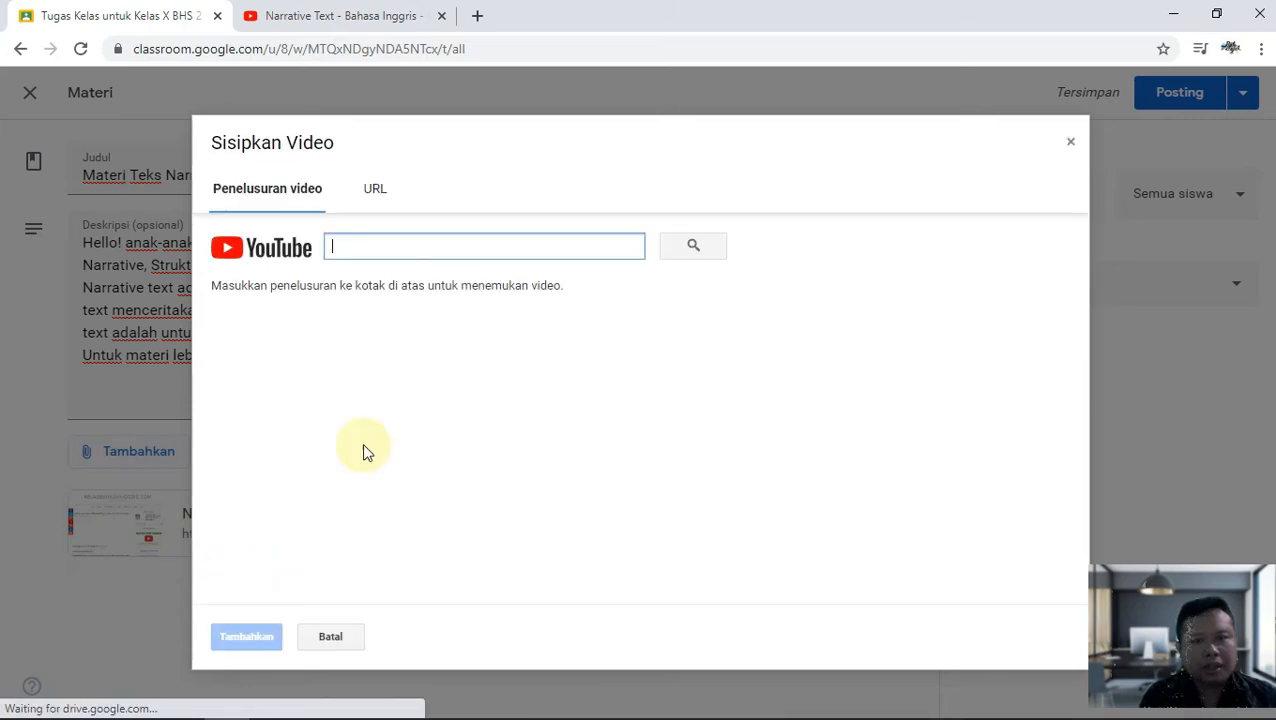
pyautogui.click(380, 190)
pyautogui.click(422, 235)
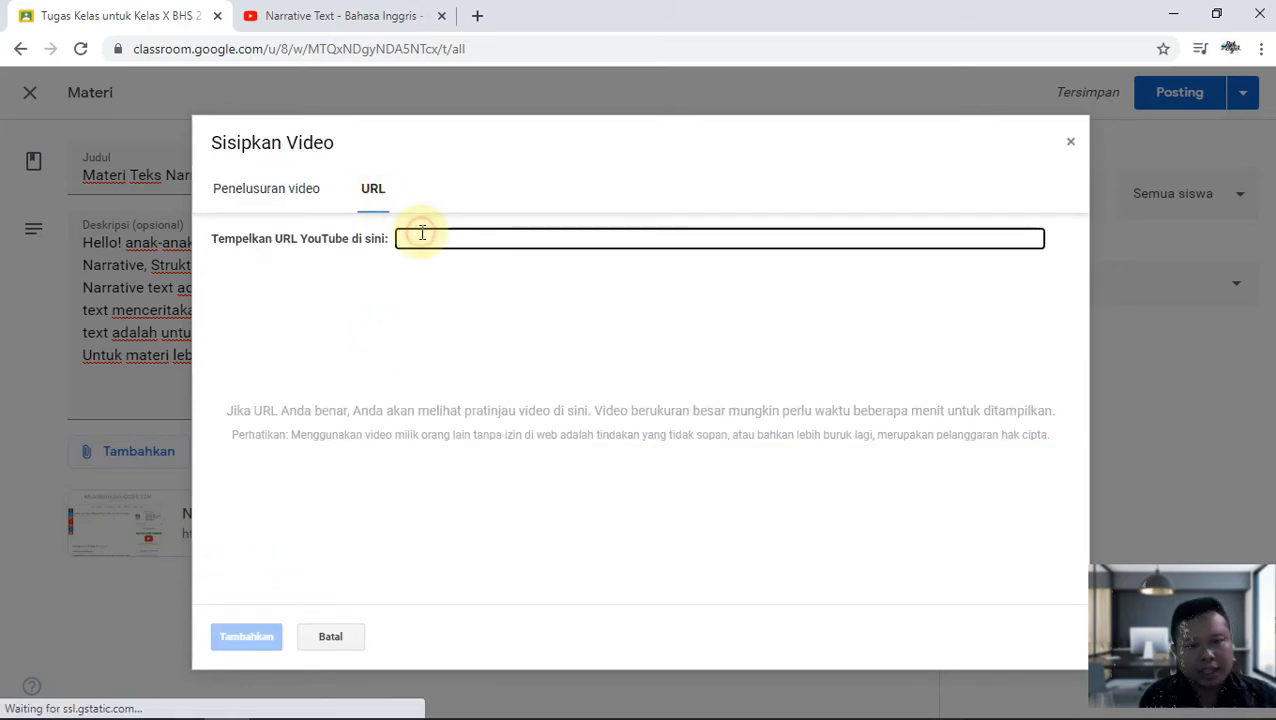
pyautogui.hotkey('ctrl', 'v')
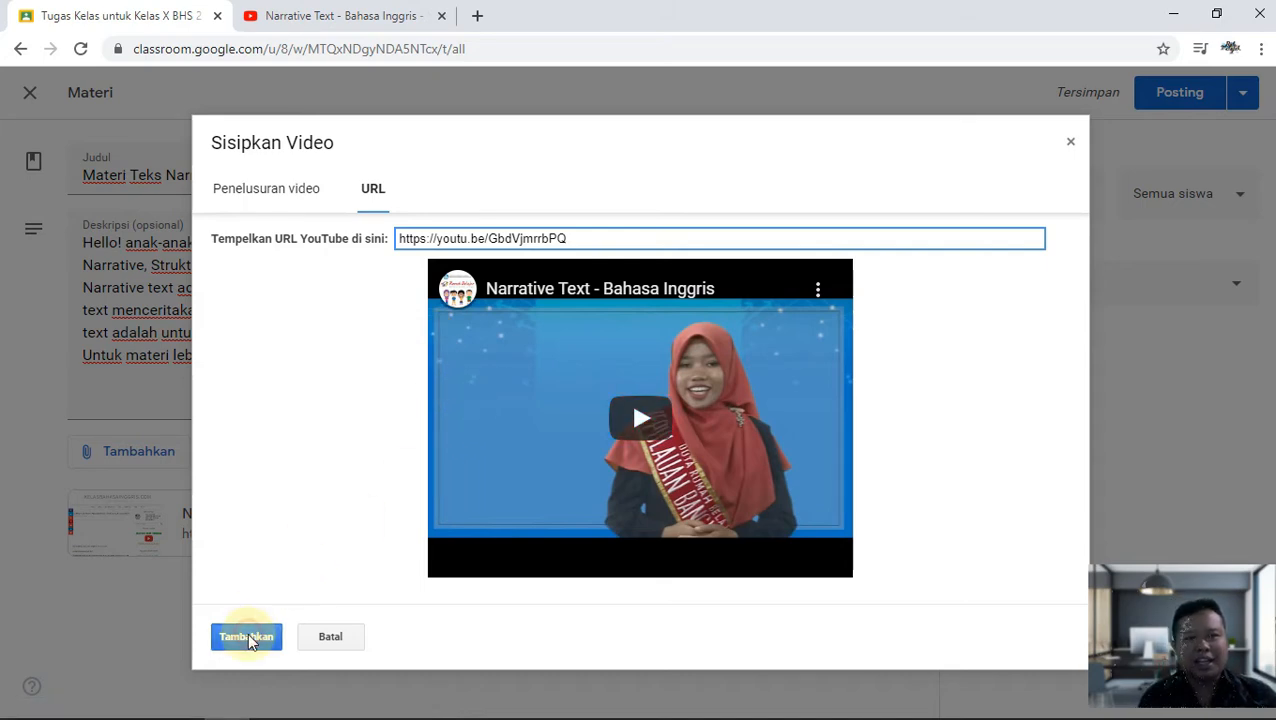
pyautogui.click(247, 636)
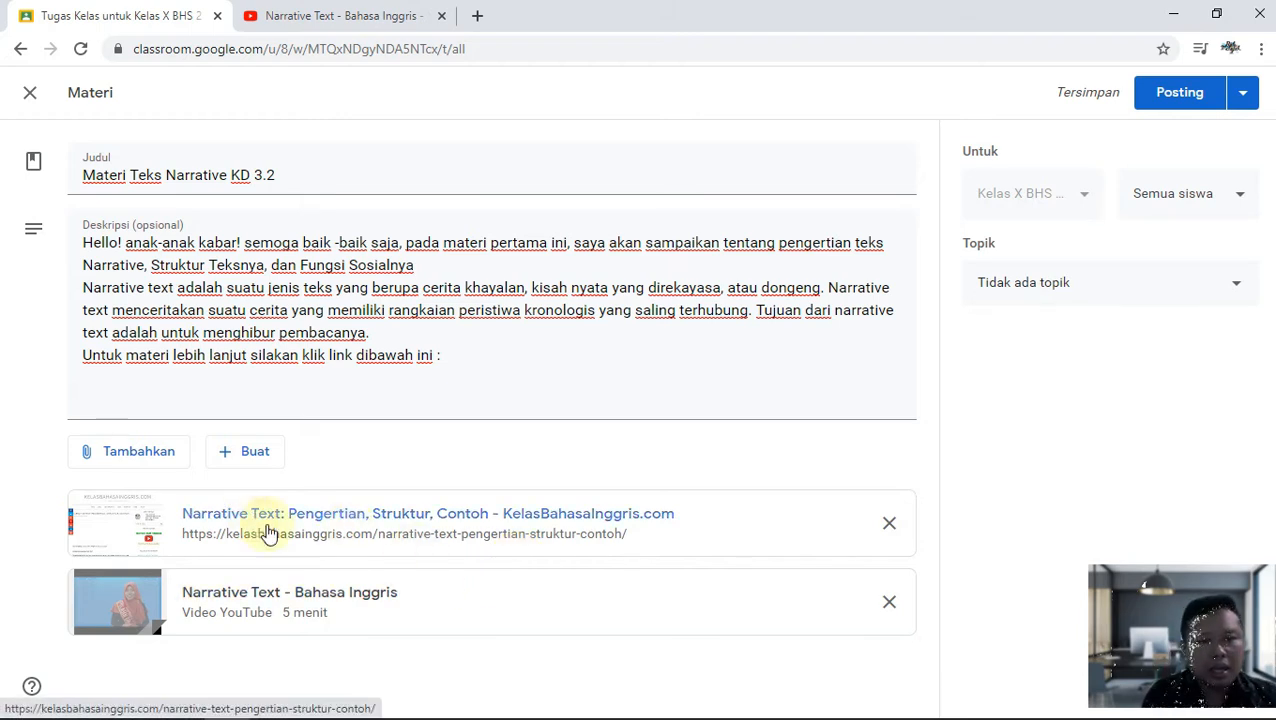
# Step: Upload the Word file Format_Pakta_Integritas_Bimtek_GPK_rev1.docx from the Profesional folder on drive F: as an attachment to the material
pyautogui.click(143, 452)
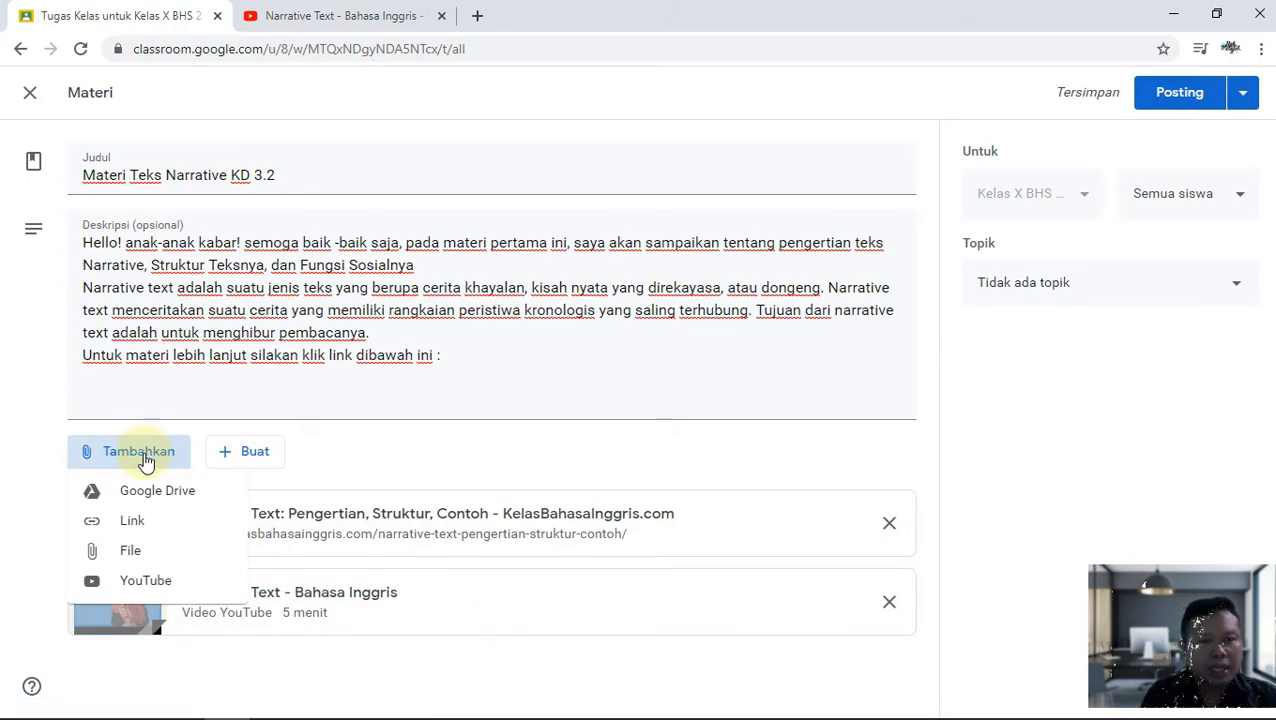
pyautogui.click(145, 551)
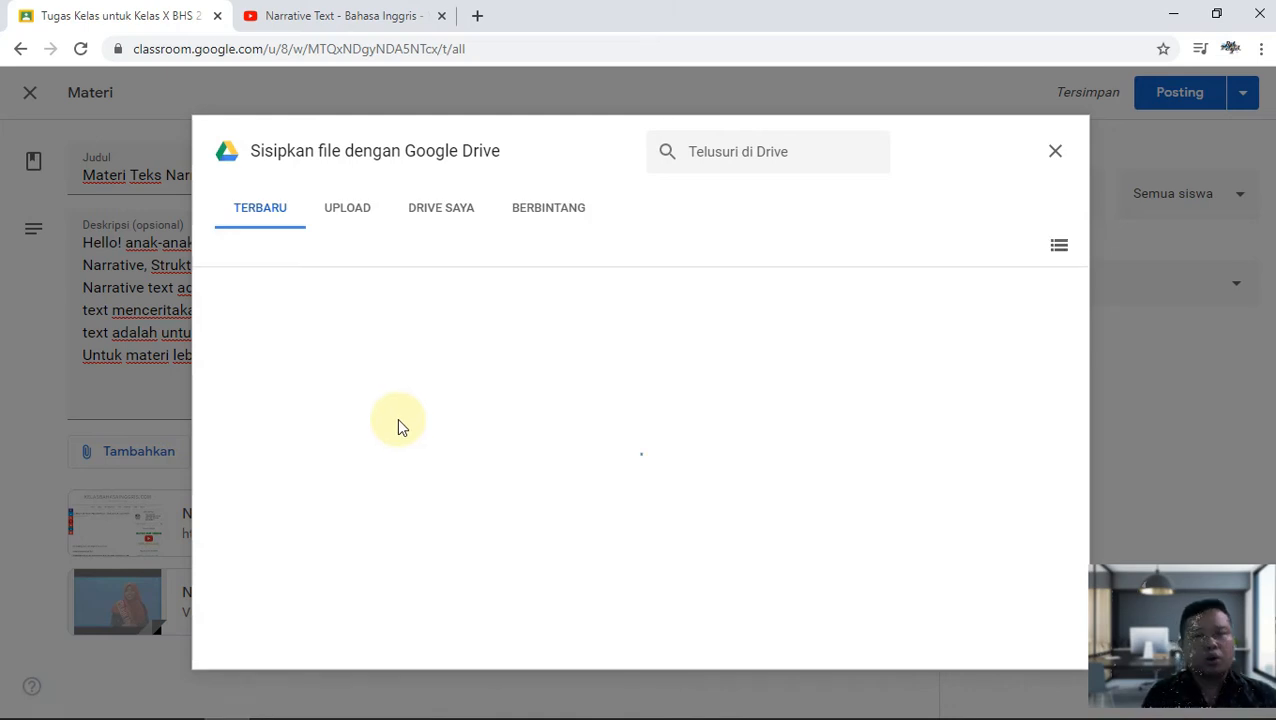
pyautogui.click(350, 208)
pyautogui.click(640, 508)
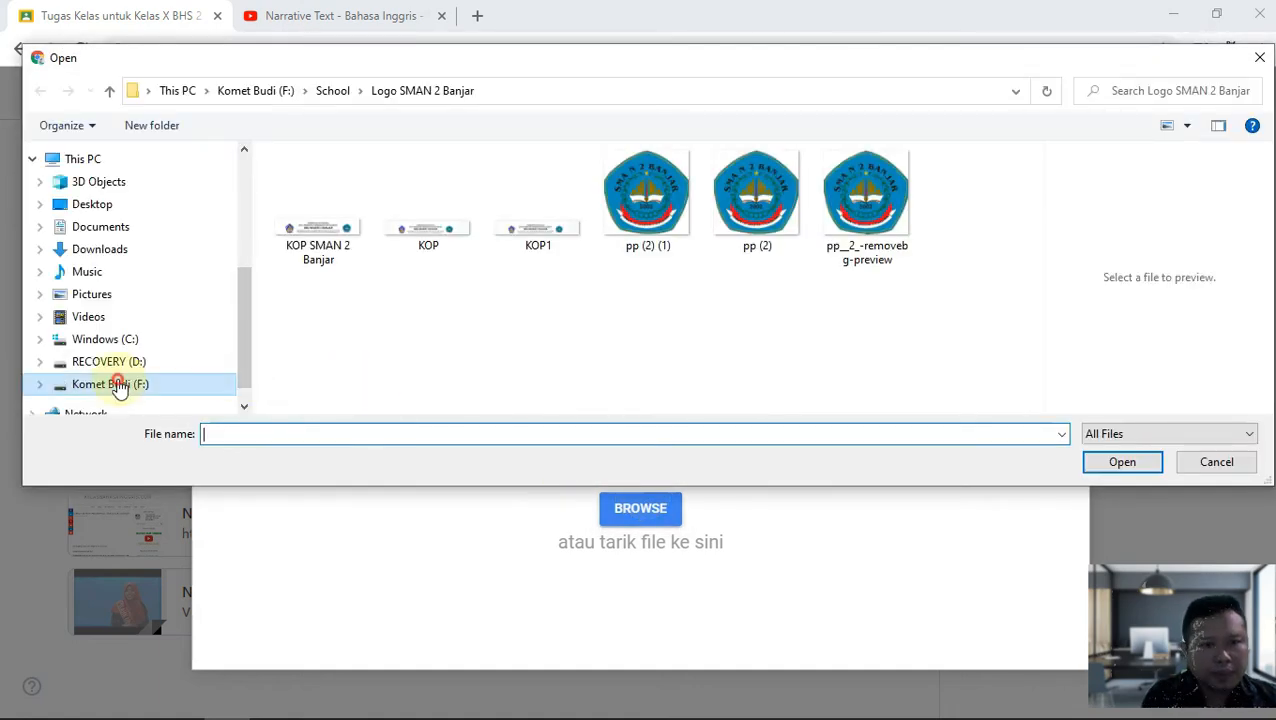
pyautogui.click(112, 384)
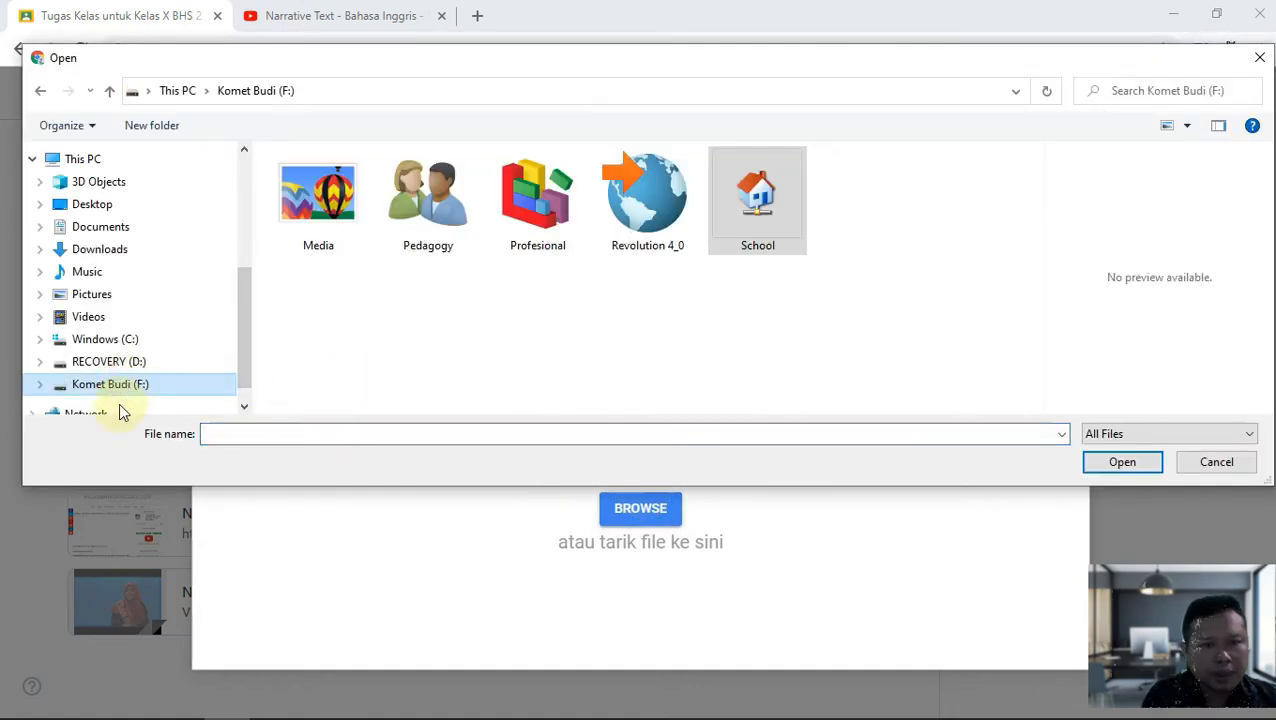
pyautogui.click(507, 237)
pyautogui.doubleClick(507, 237)
pyautogui.scroll(-4, 419, 356)
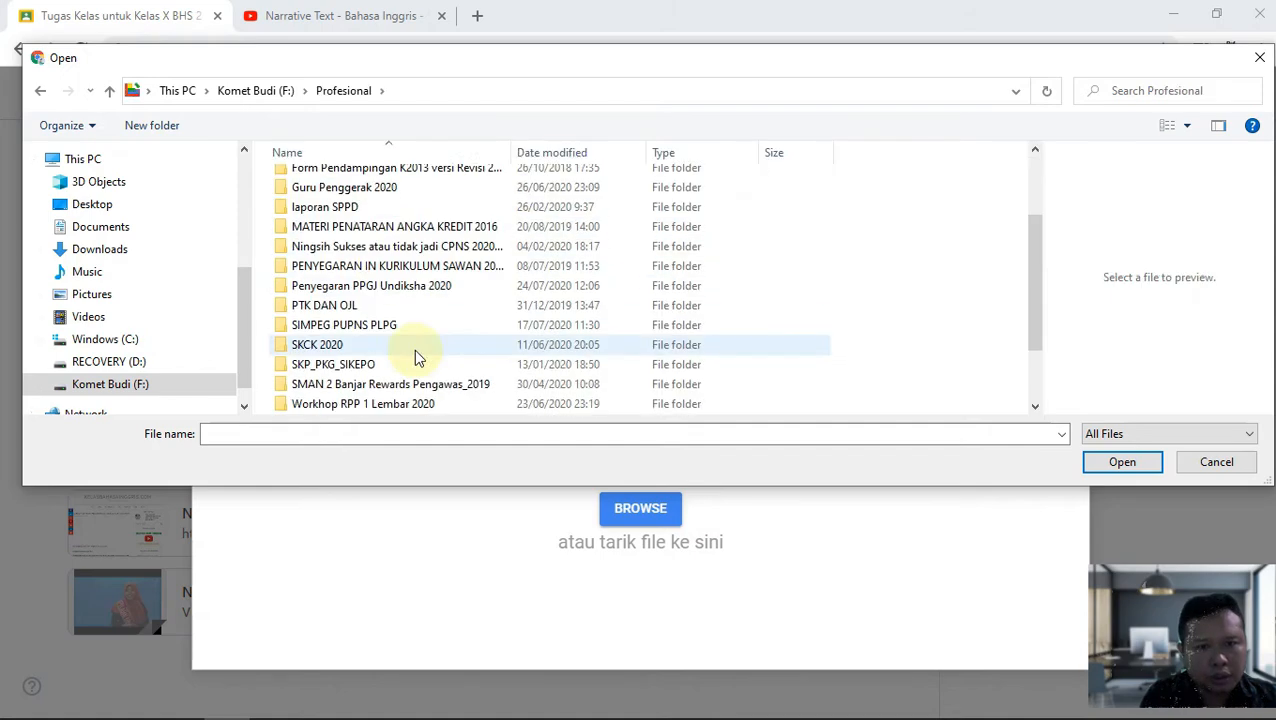
pyautogui.doubleClick(421, 404)
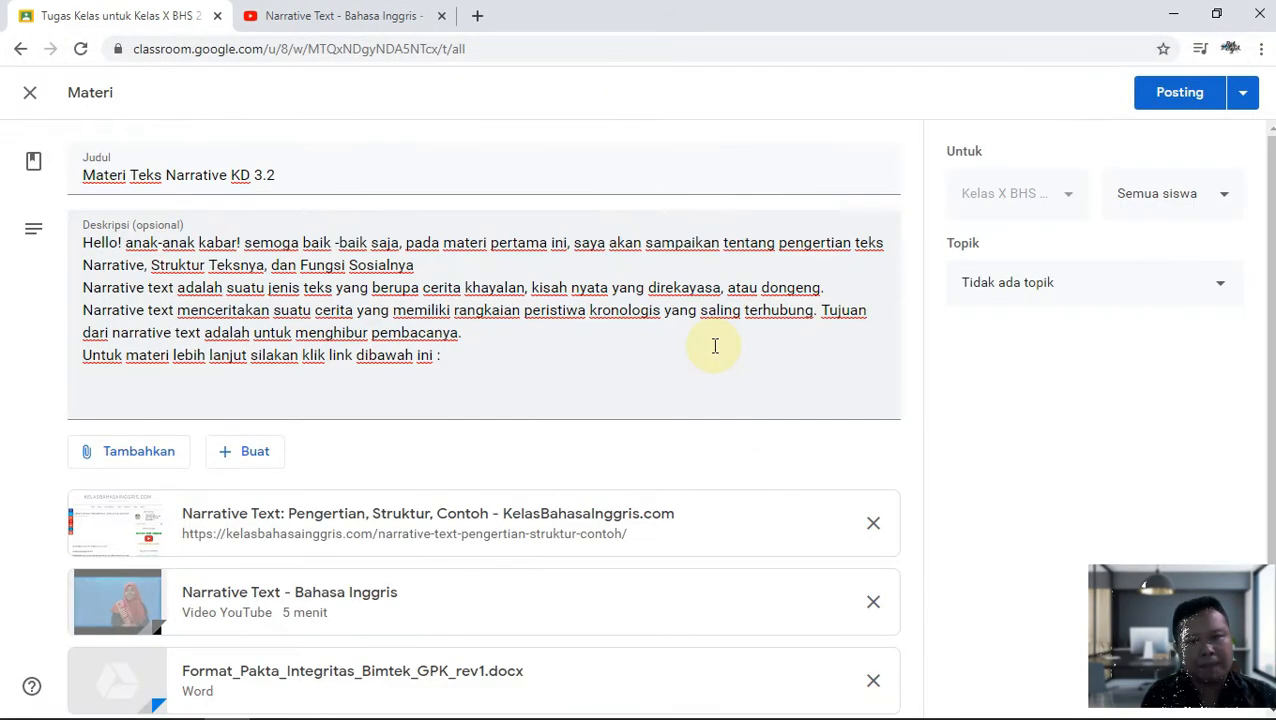
# Step: Upload the "PPT Suugestion and Offer" PowerPoint file from the Pedagogy folder on drive F: as another attachment to the material
pyautogui.scroll(-1, 600, 430)
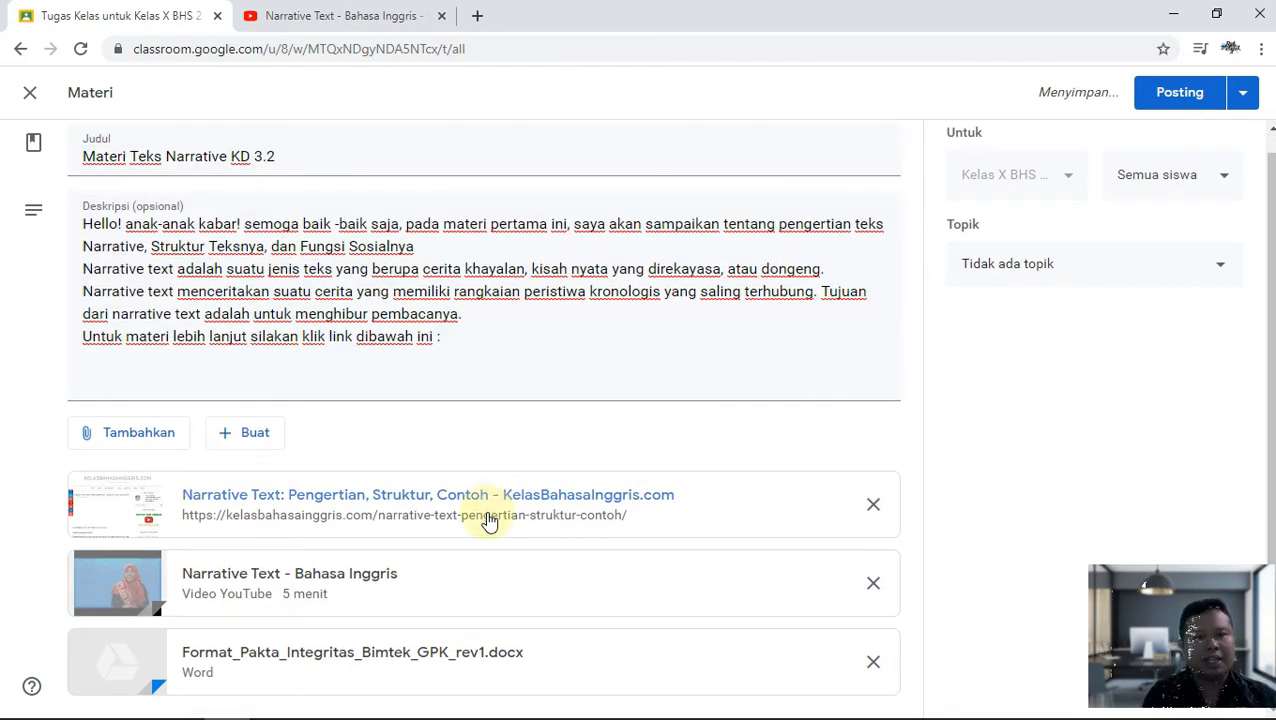
pyautogui.click(140, 436)
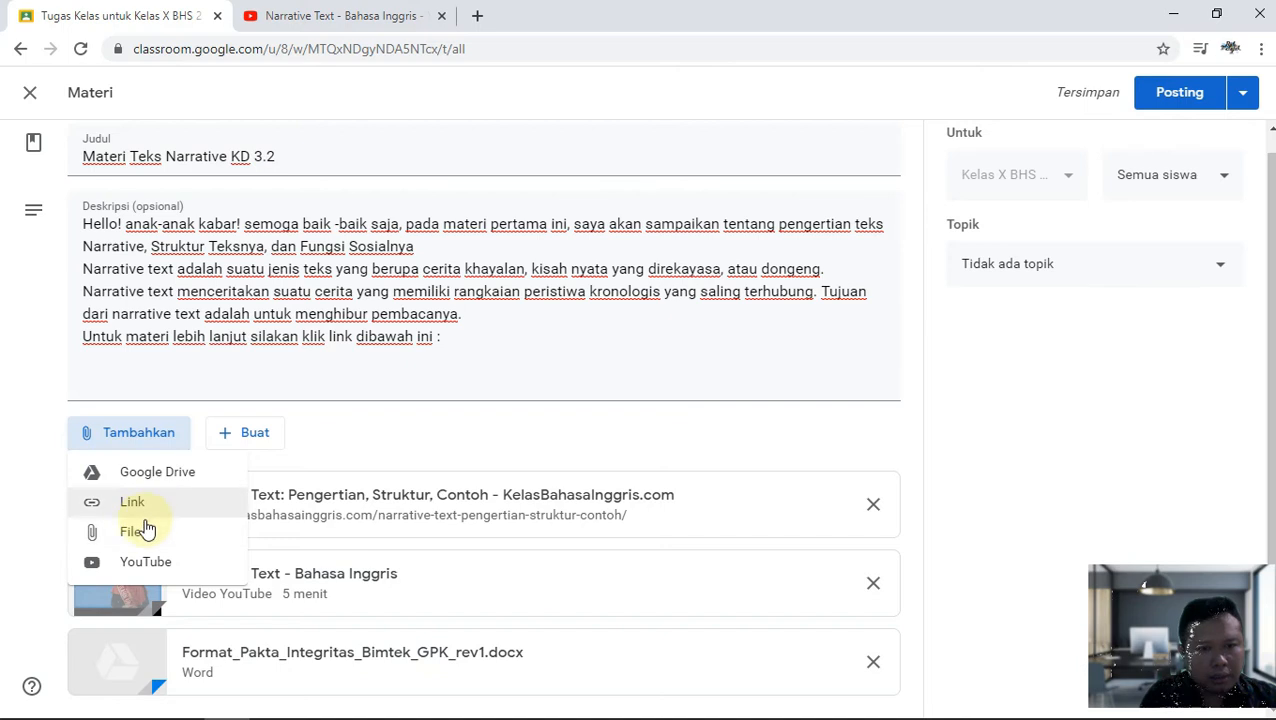
pyautogui.click(148, 533)
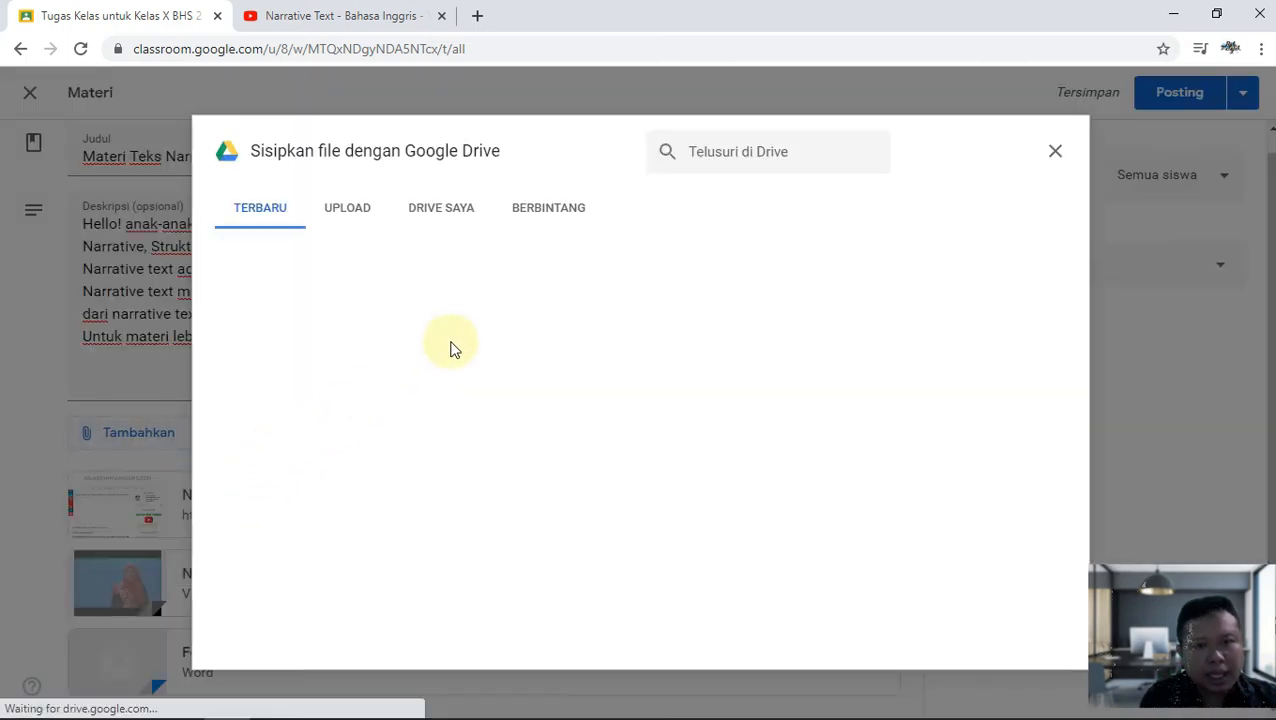
pyautogui.click(368, 216)
pyautogui.click(603, 506)
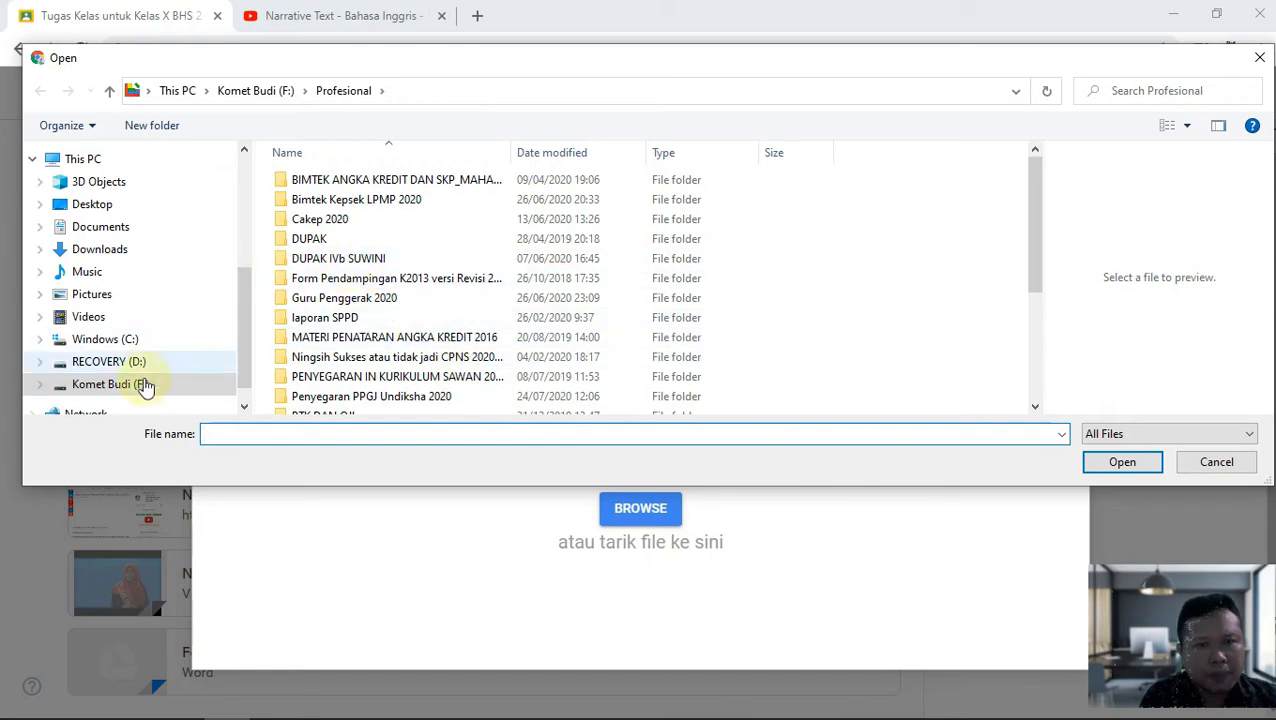
pyautogui.click(110, 384)
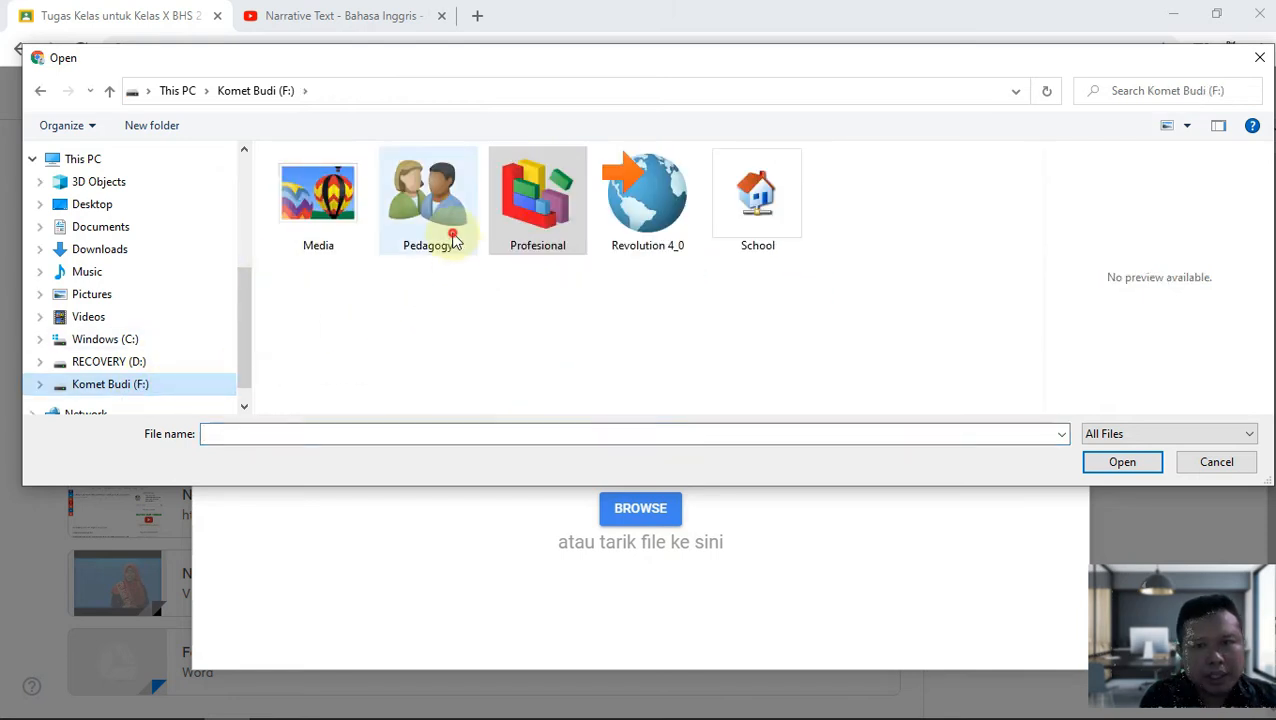
pyautogui.doubleClick(443, 245)
pyautogui.click(362, 317)
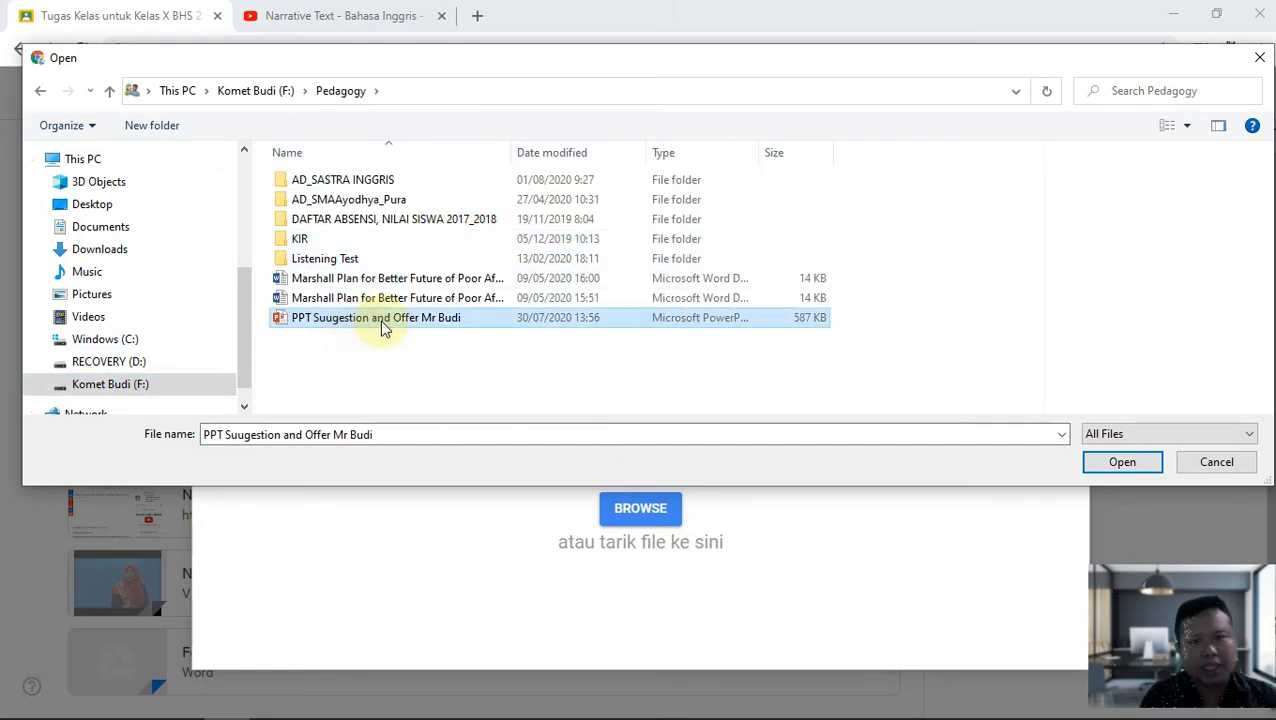
pyautogui.click(1118, 464)
pyautogui.click(561, 330)
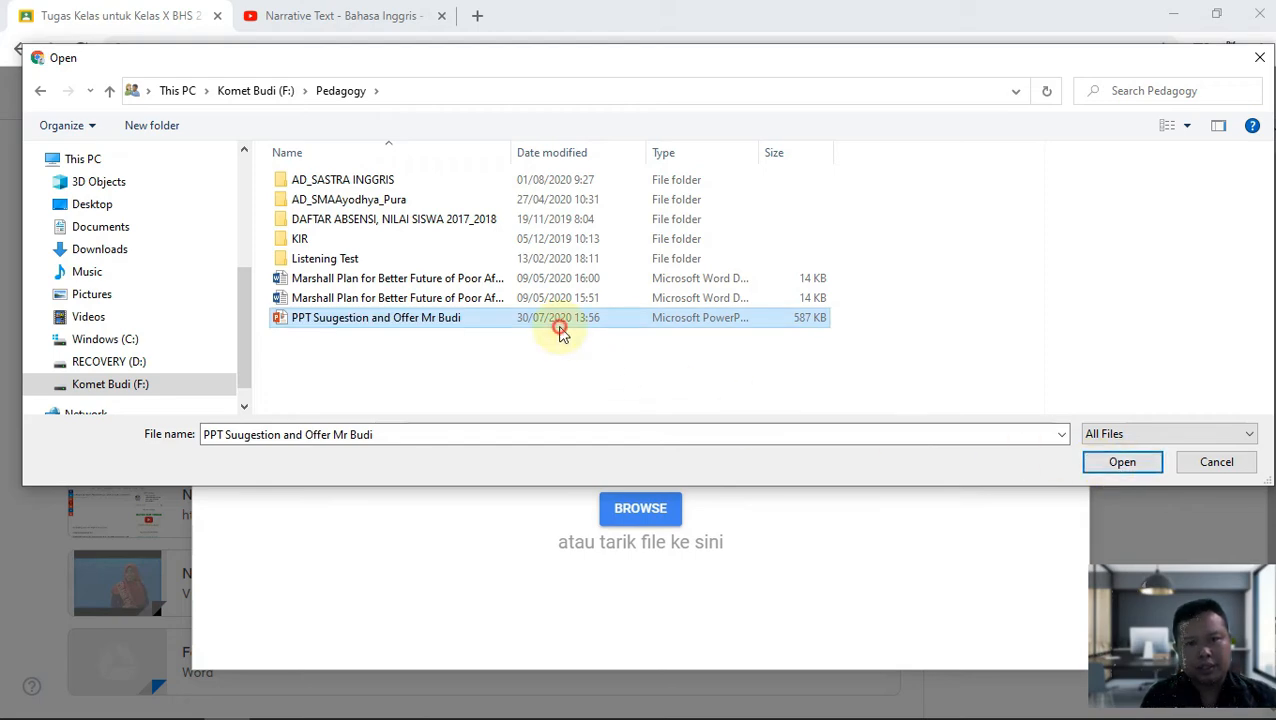
pyautogui.click(1110, 462)
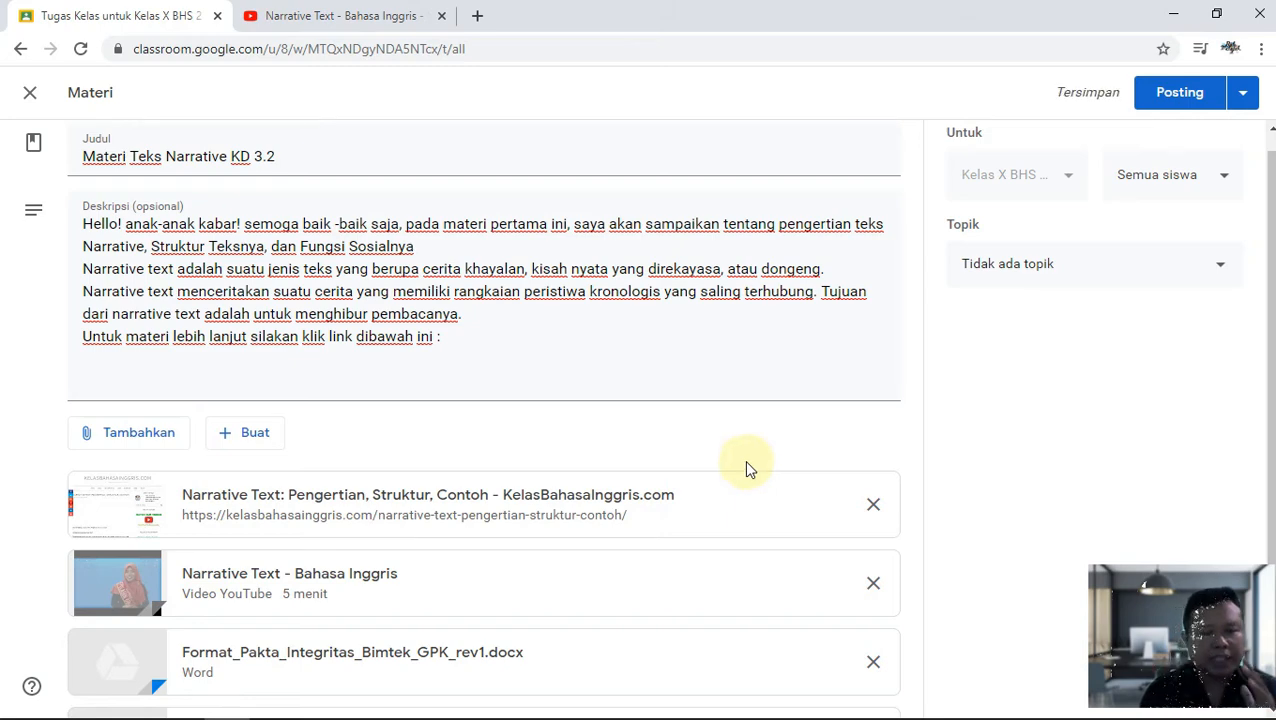
pyautogui.scroll(-1, 541, 530)
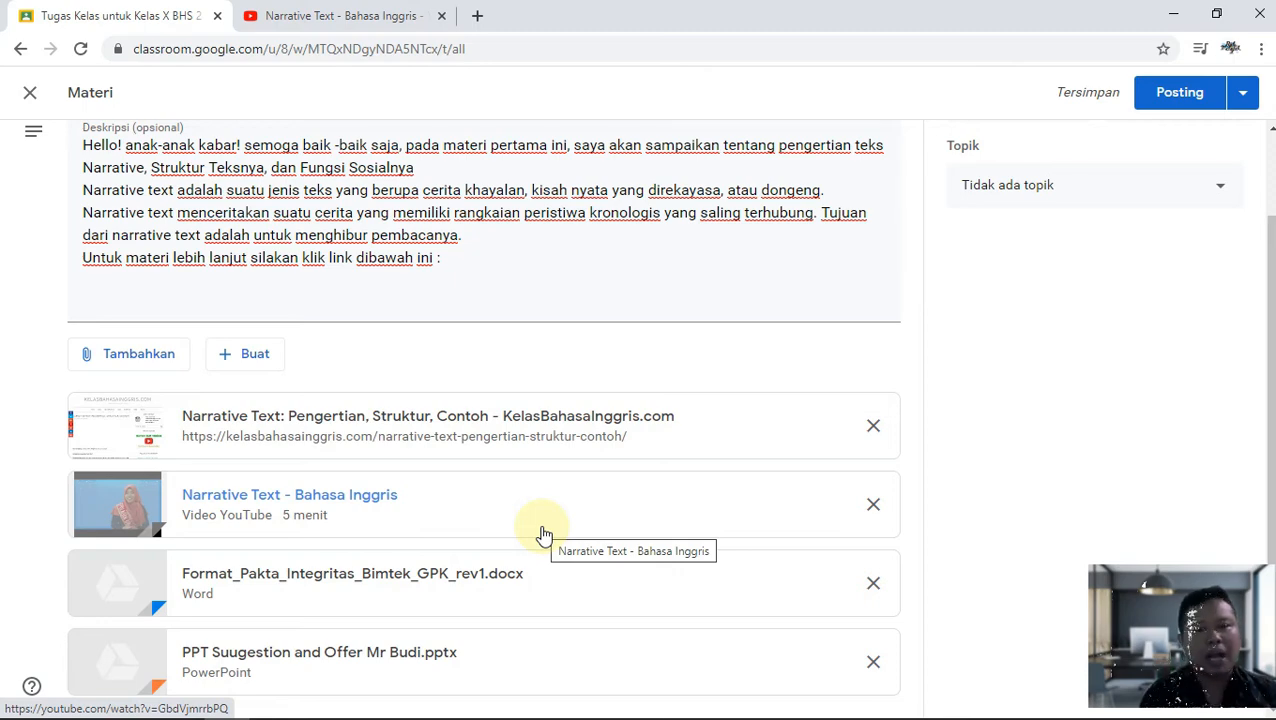
# Step: Preview the "Narrative Text - Bahasa Inggris" video on YouTube from the start, 0:57 and 1:53, pause it and close its tab
pyautogui.click(342, 16)
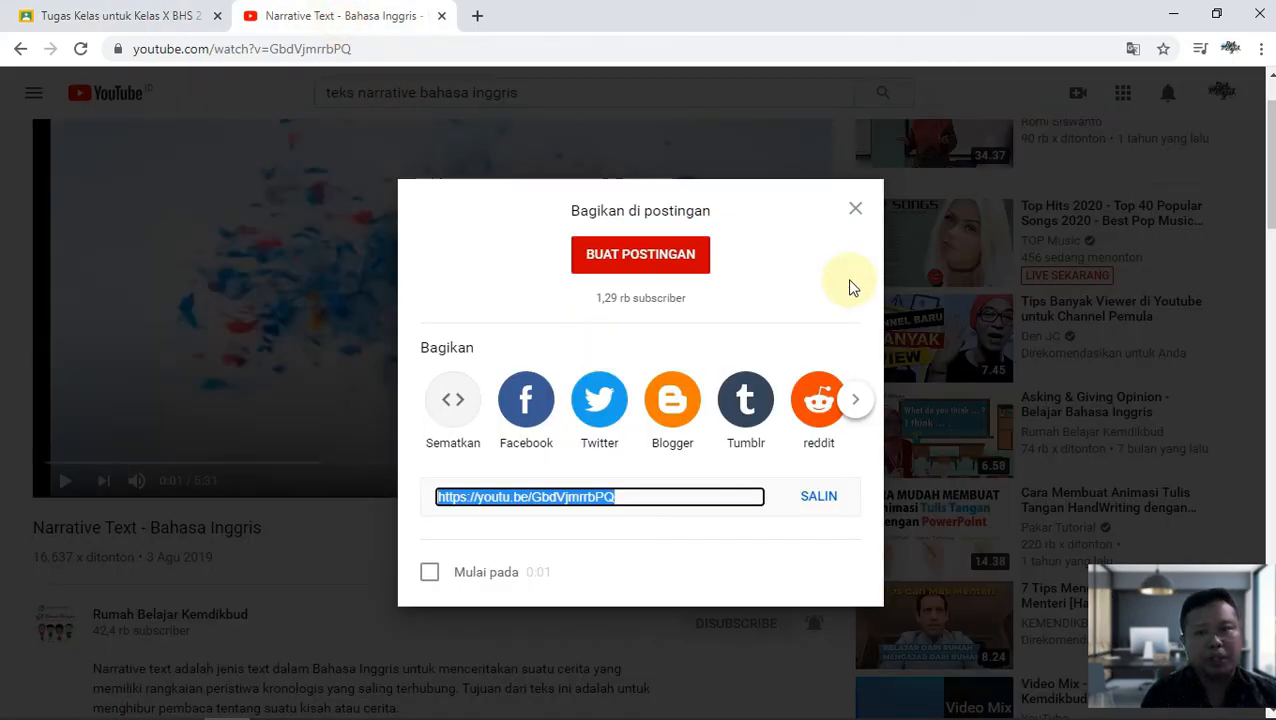
pyautogui.click(857, 222)
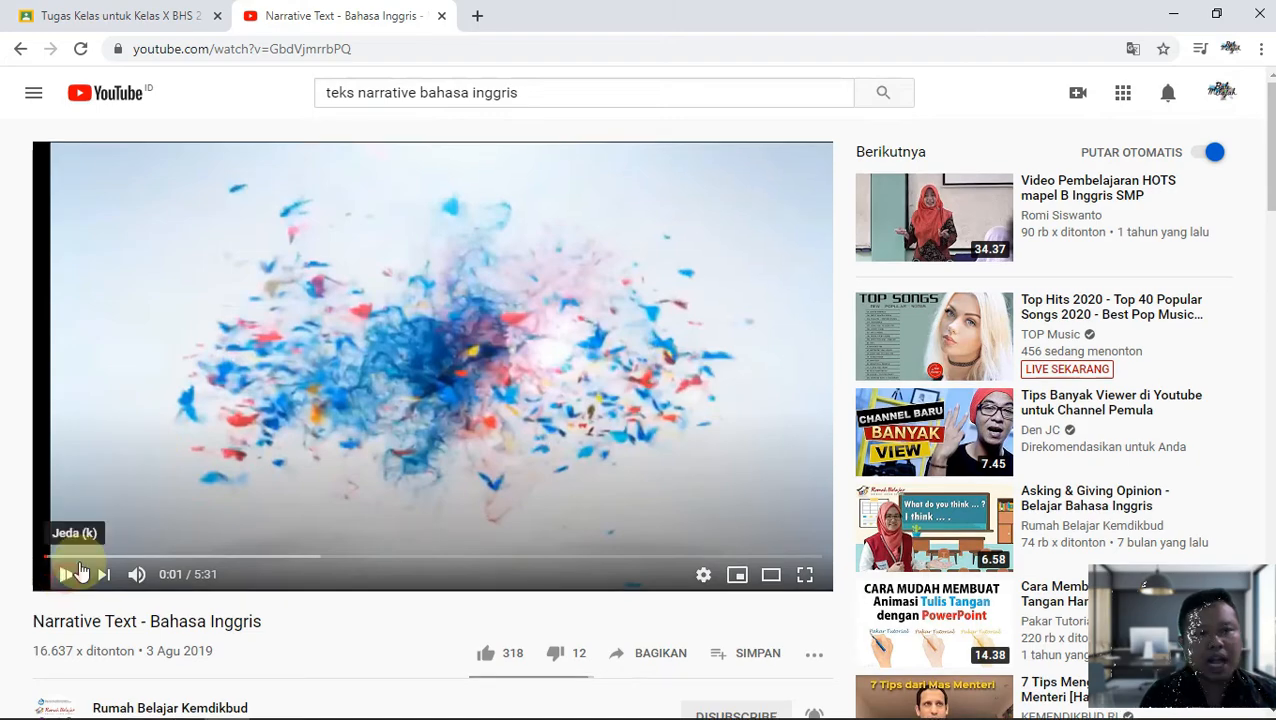
pyautogui.click(65, 574)
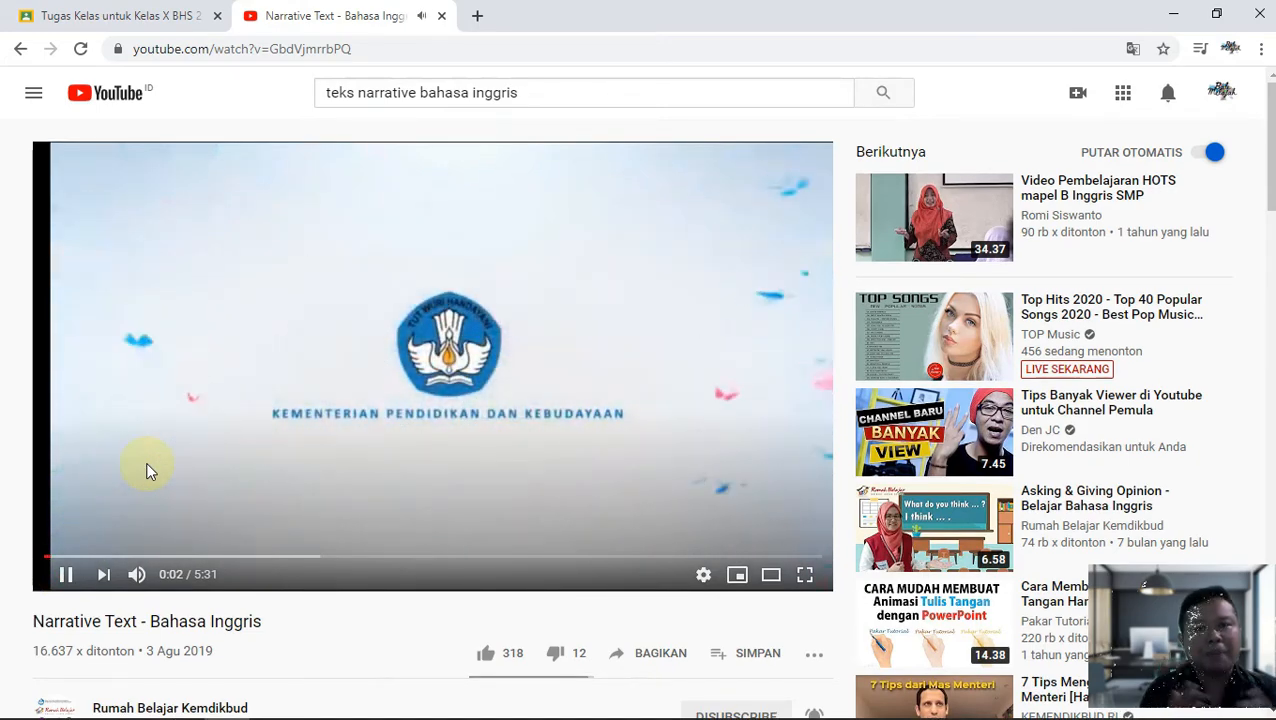
pyautogui.click(66, 574)
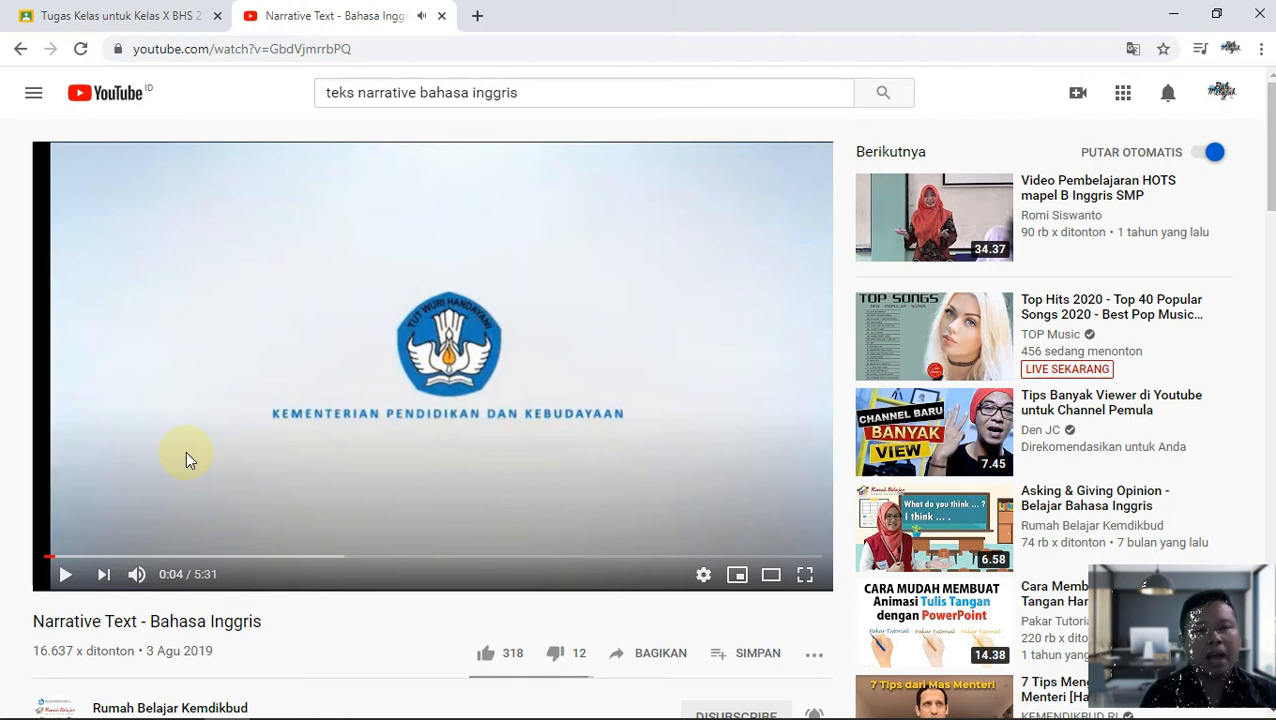
pyautogui.click(232, 557)
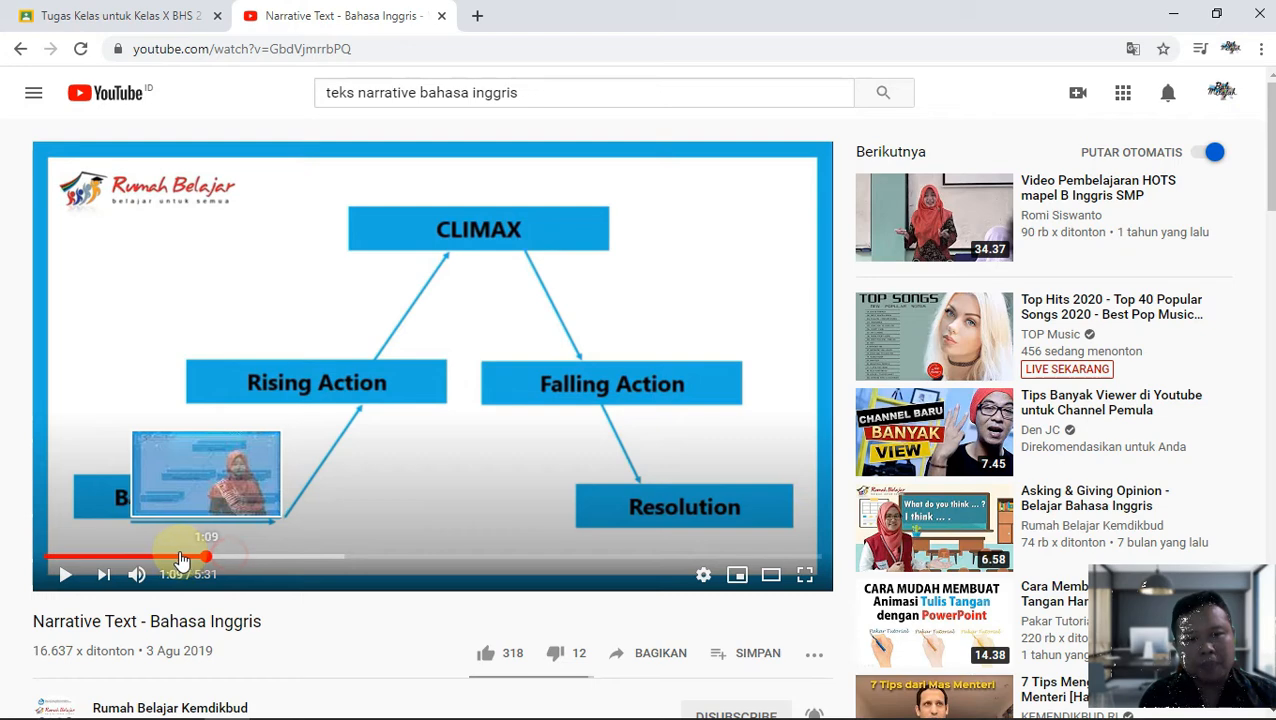
pyautogui.click(178, 557)
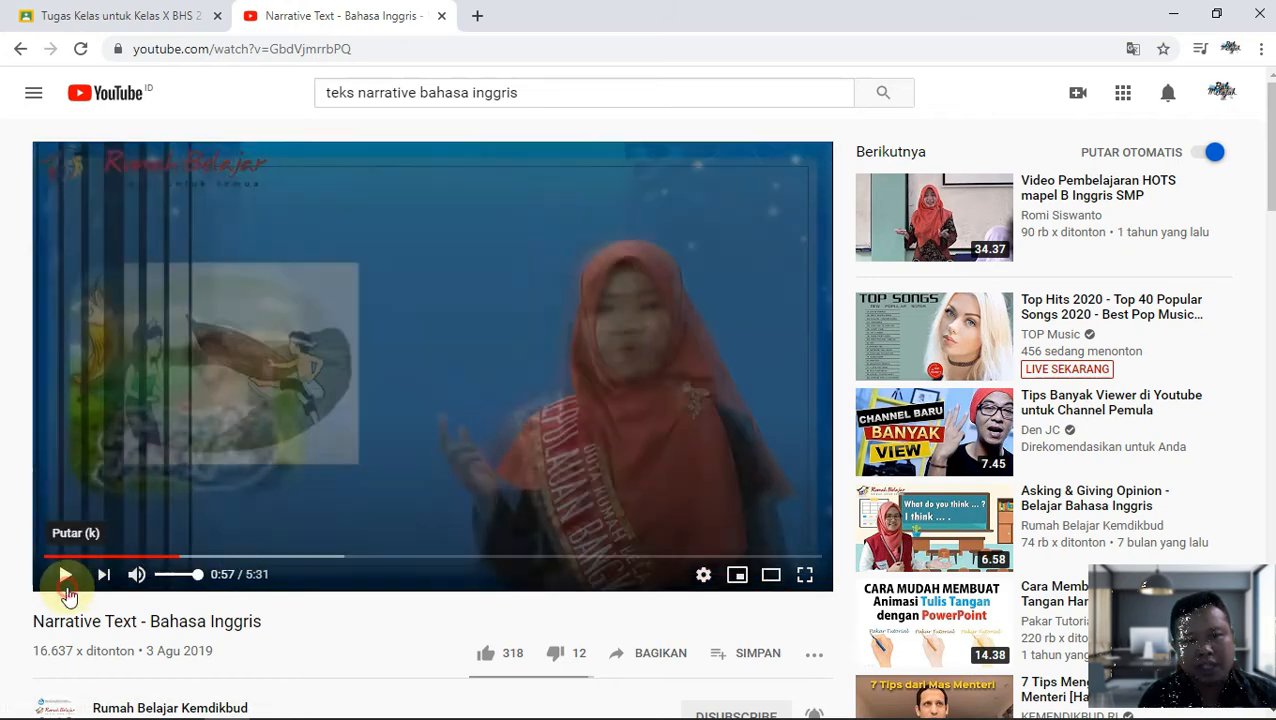
pyautogui.click(66, 574)
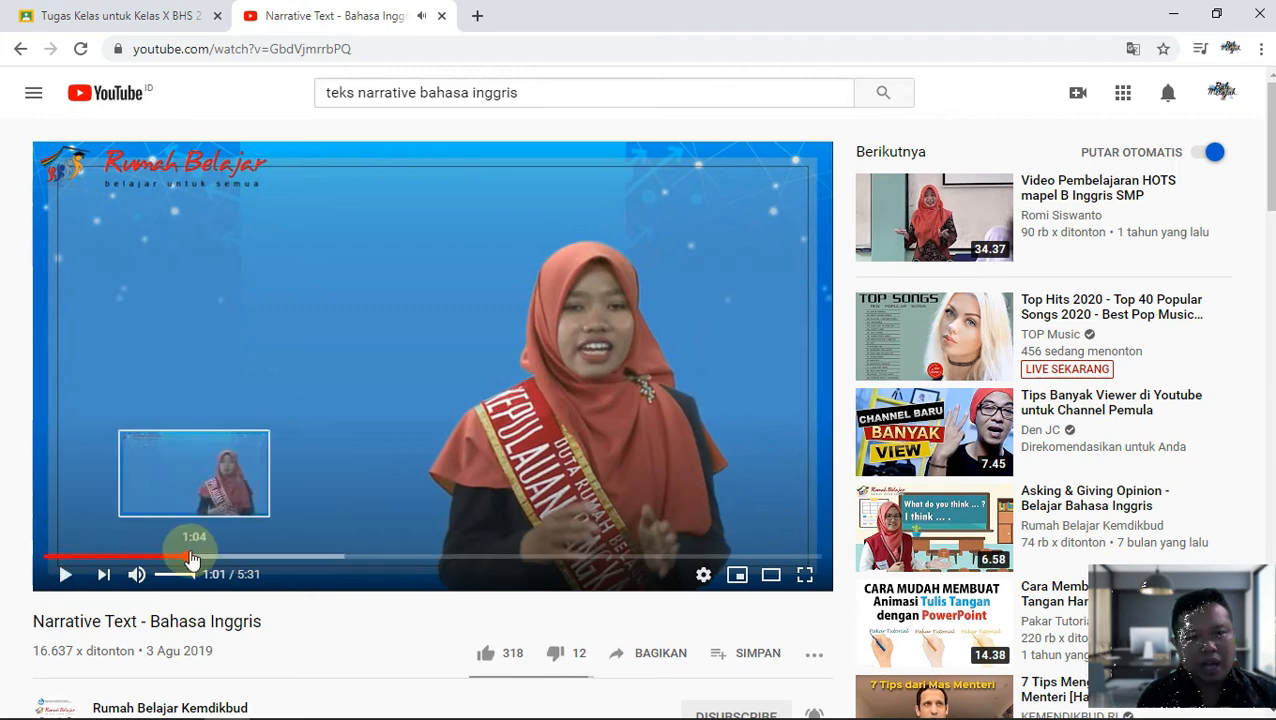
pyautogui.moveTo(195, 558); pyautogui.dragTo(313, 560)
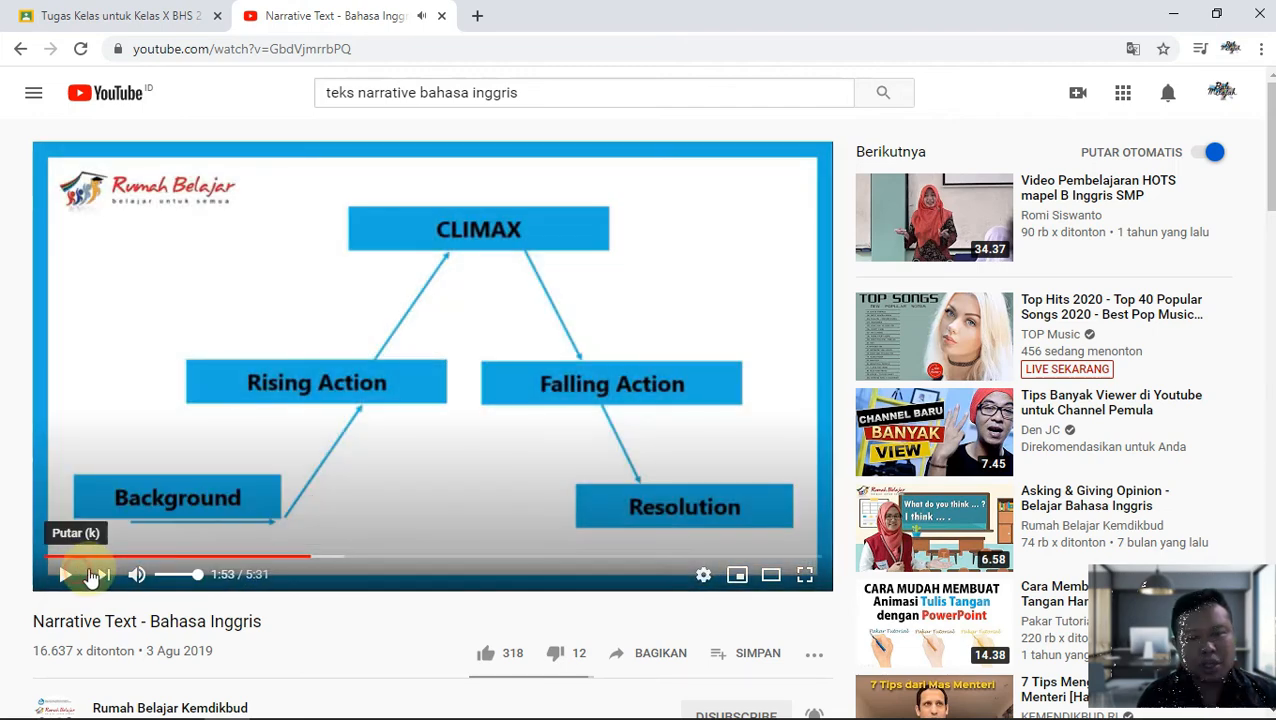
pyautogui.click(72, 572)
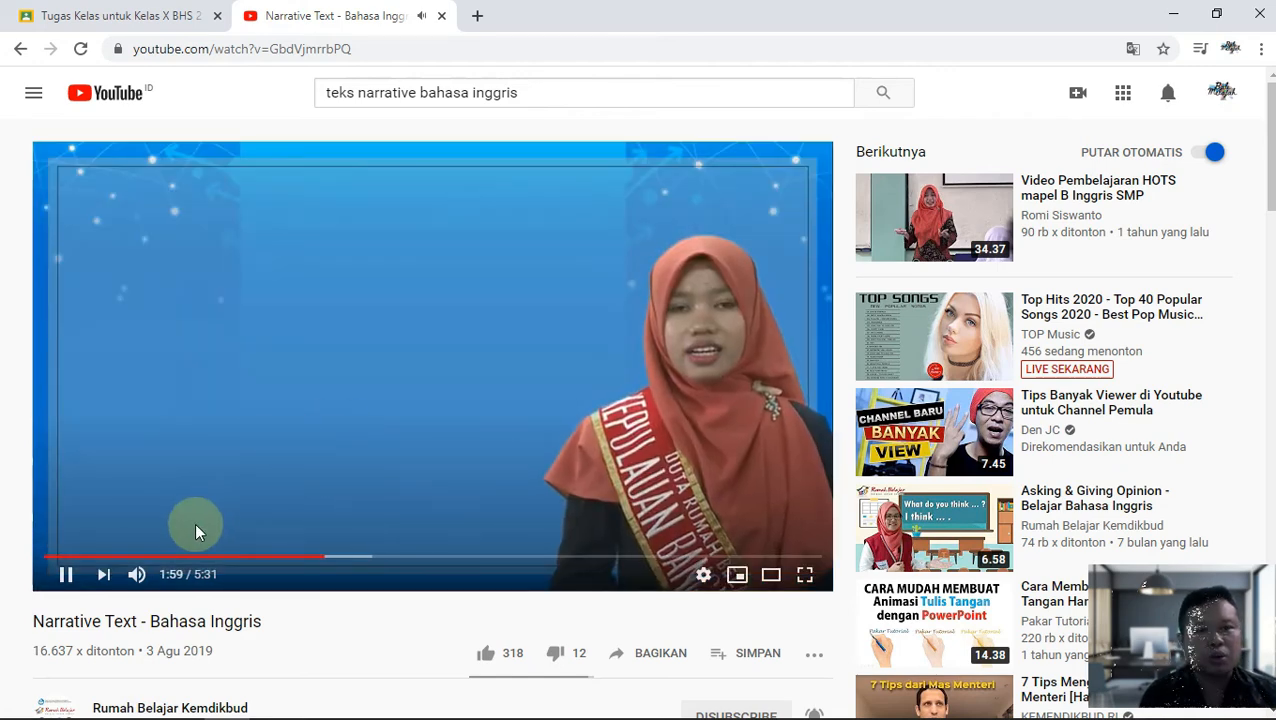
pyautogui.click(66, 574)
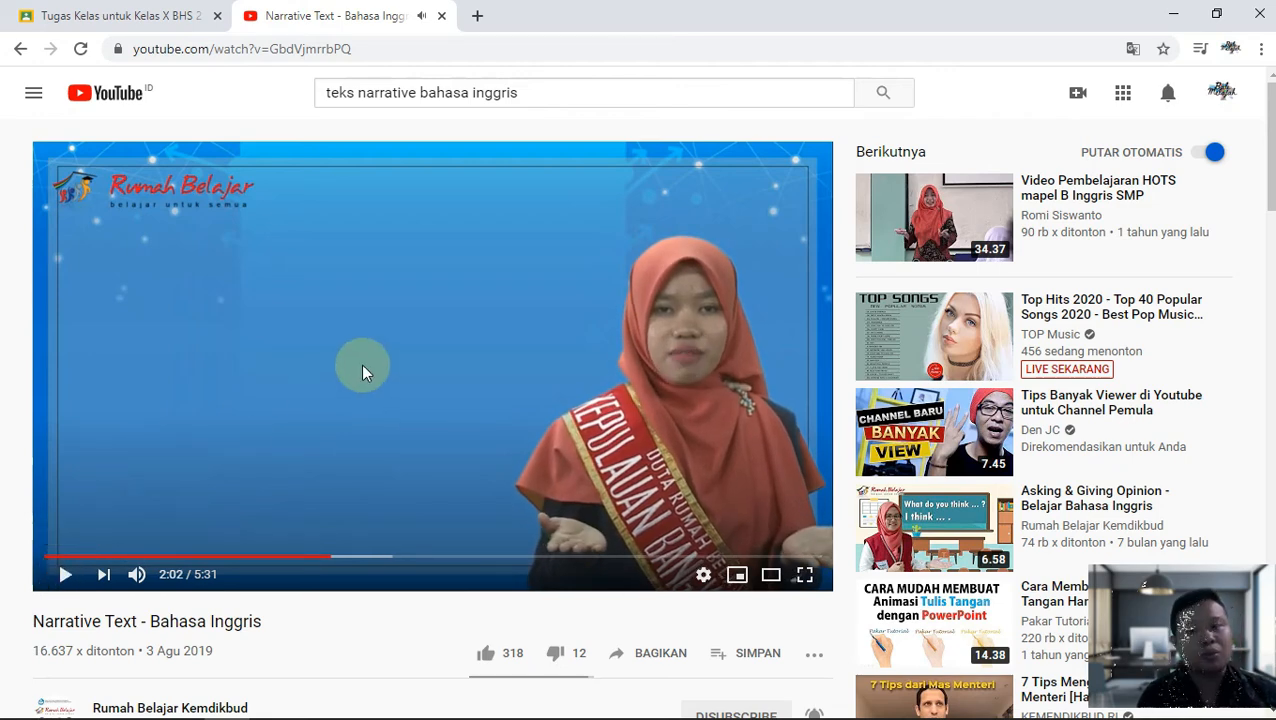
pyautogui.click(441, 16)
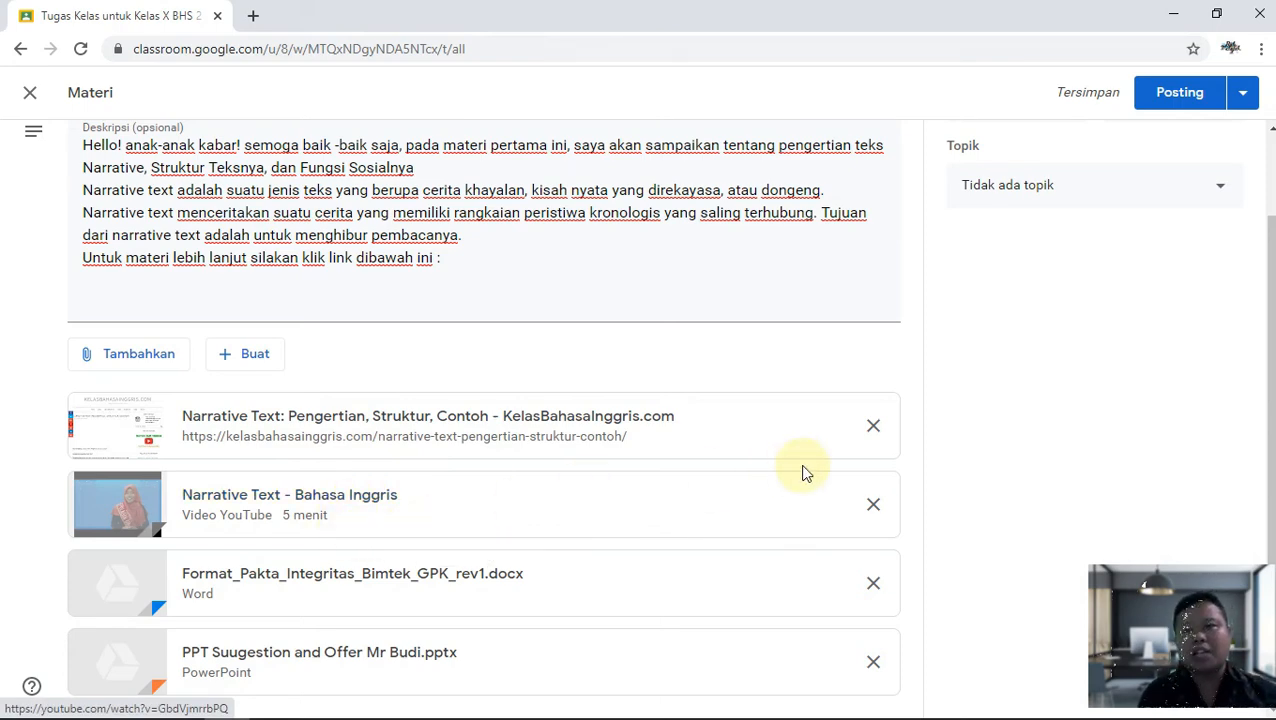
# Step: Assign the material to the topic "KD 3.2 Teks Narrative" and check the student selection, keeping all students
pyautogui.scroll(1, 803, 470)
pyautogui.click(1209, 296)
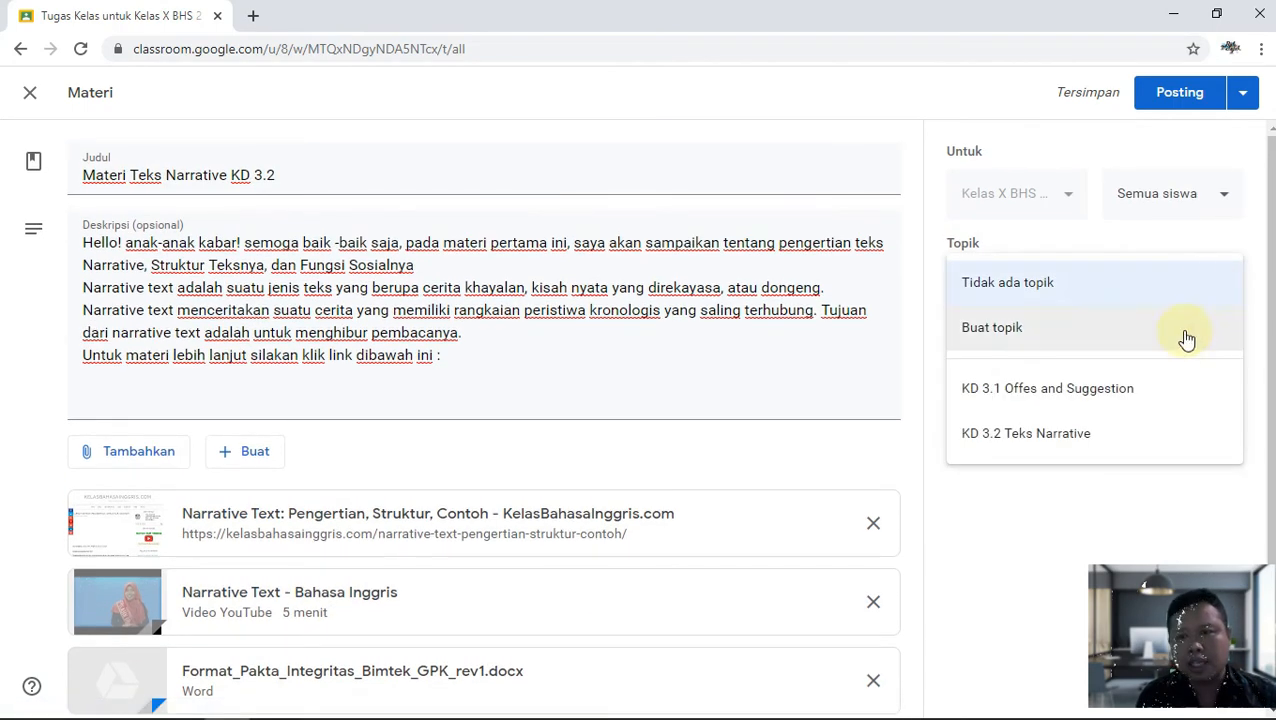
pyautogui.click(1087, 440)
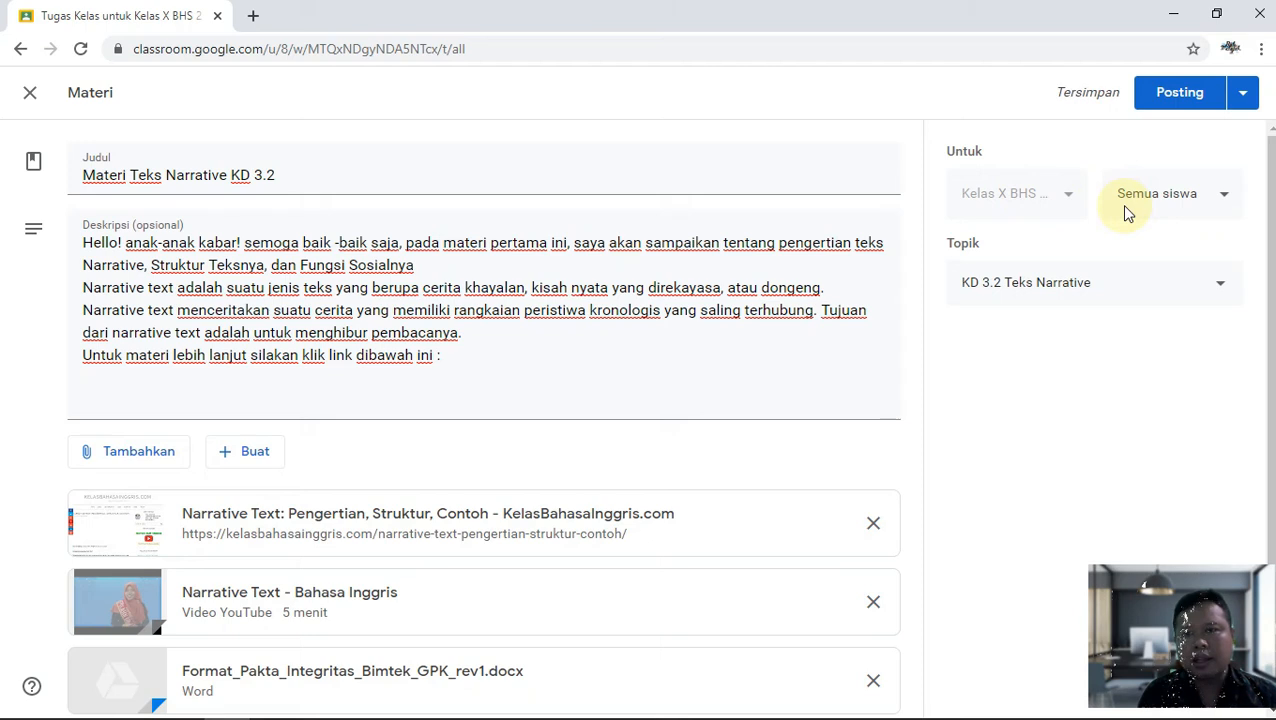
pyautogui.click(1218, 204)
pyautogui.click(1139, 407)
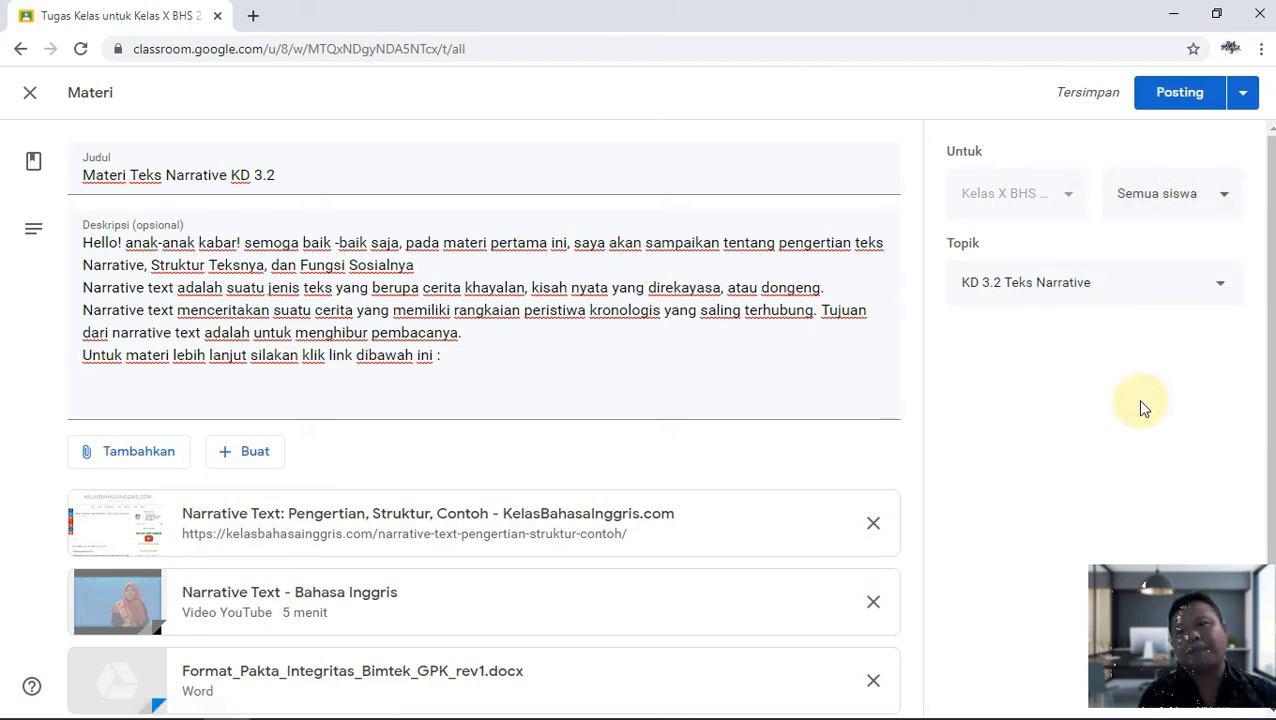
# Step: Schedule the material for publication on 4 Agu 2020 at 08.00
pyautogui.click(1245, 93)
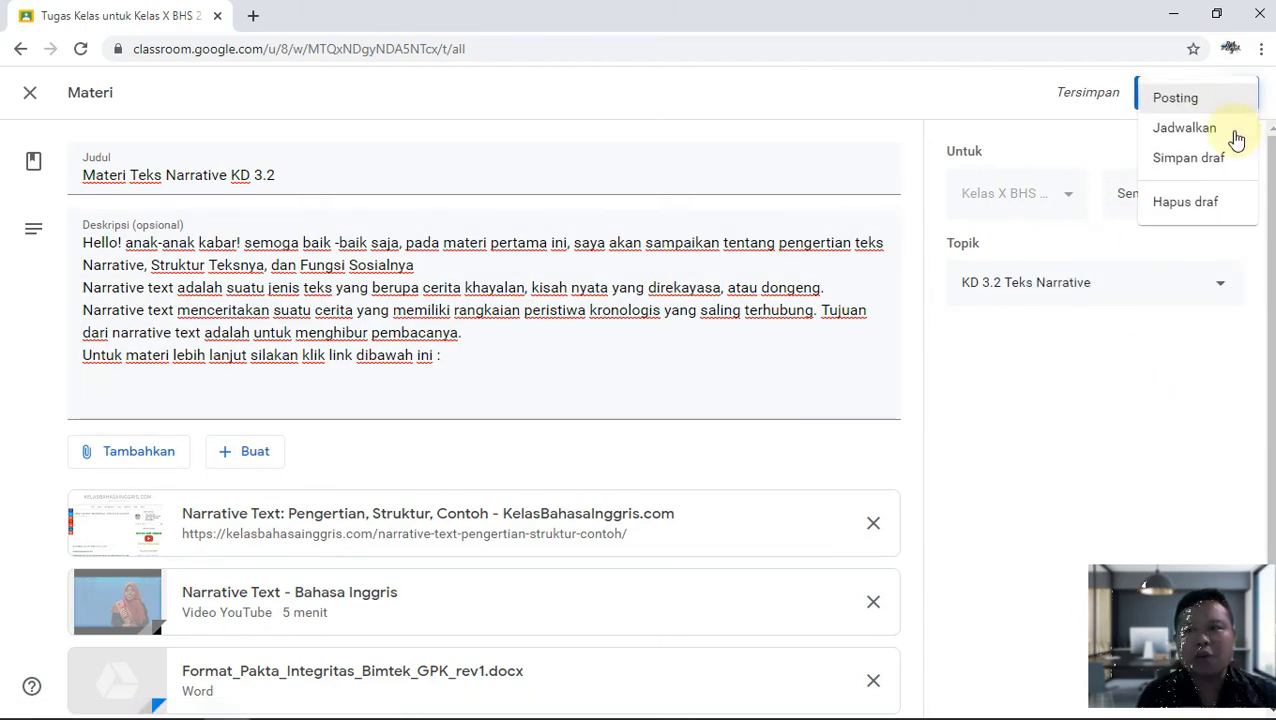
pyautogui.click(1068, 488)
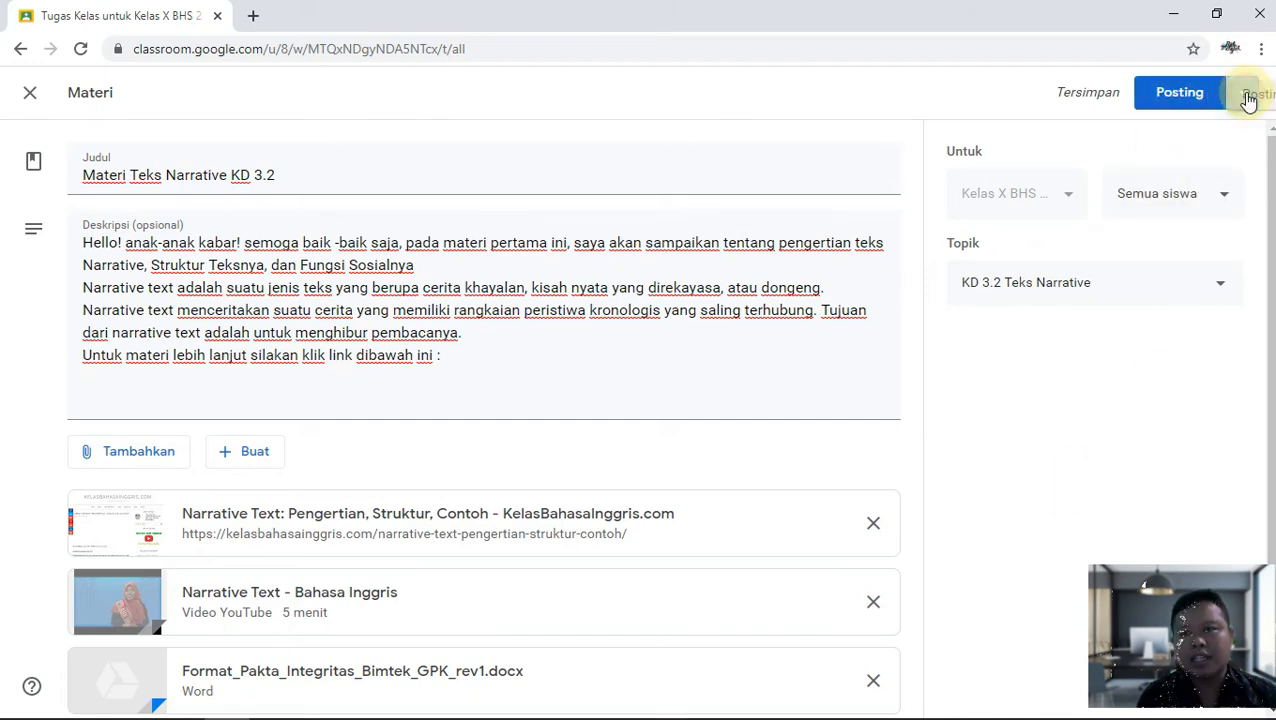
pyautogui.click(1243, 93)
pyautogui.click(1185, 128)
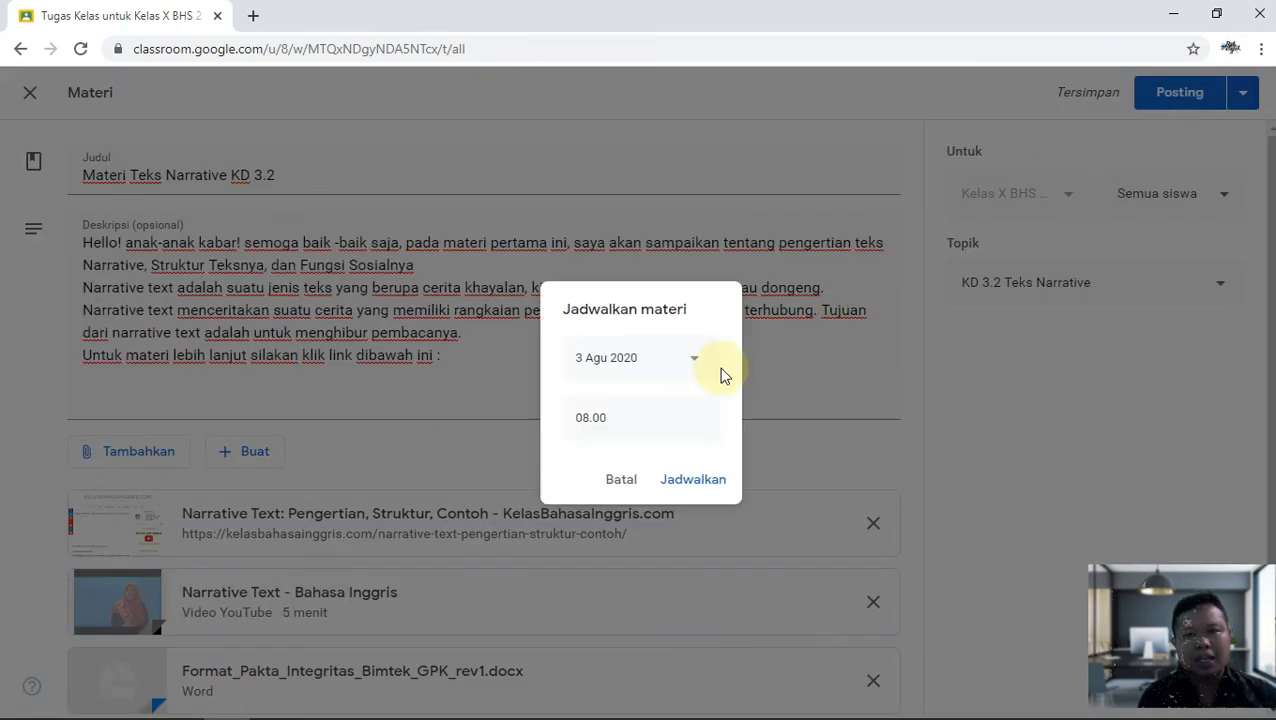
pyautogui.click(696, 362)
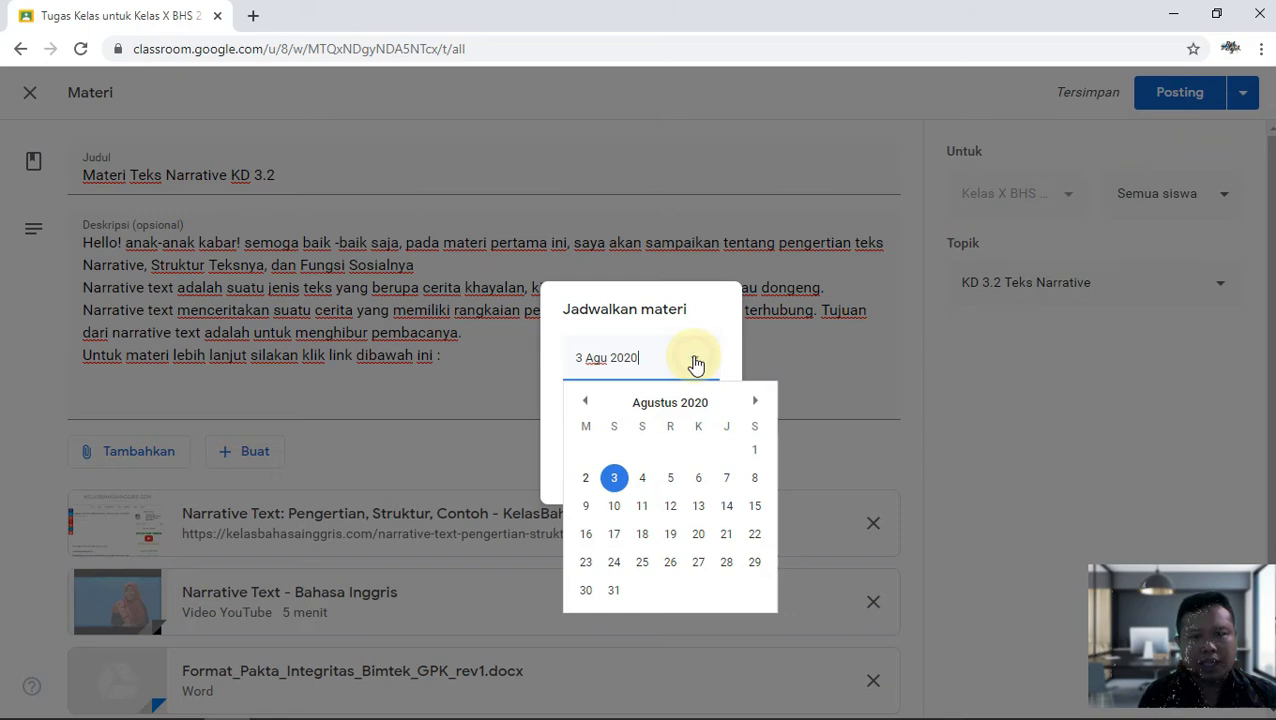
pyautogui.click(642, 477)
pyautogui.click(684, 474)
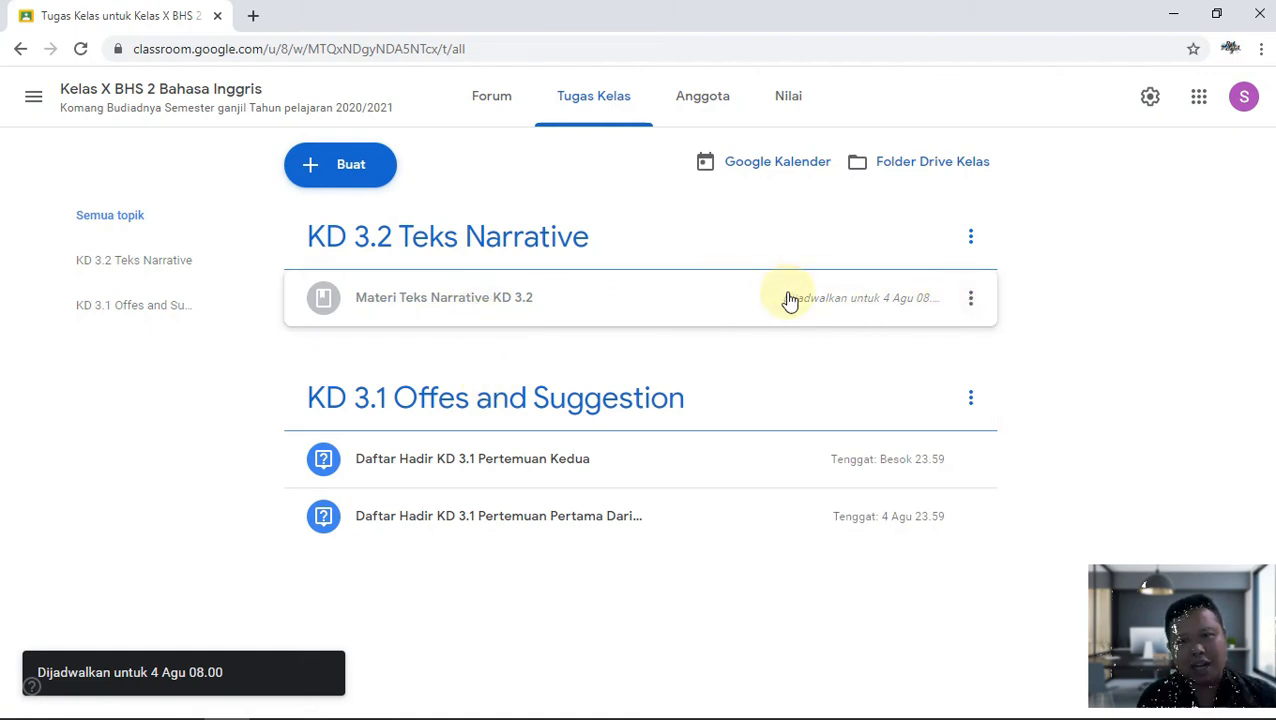
# Step: Reopen the scheduled Materi Teks Narrative KD 3.2 for editing and try to change its scheduled date to 2 Agu 2020
pyautogui.click(970, 300)
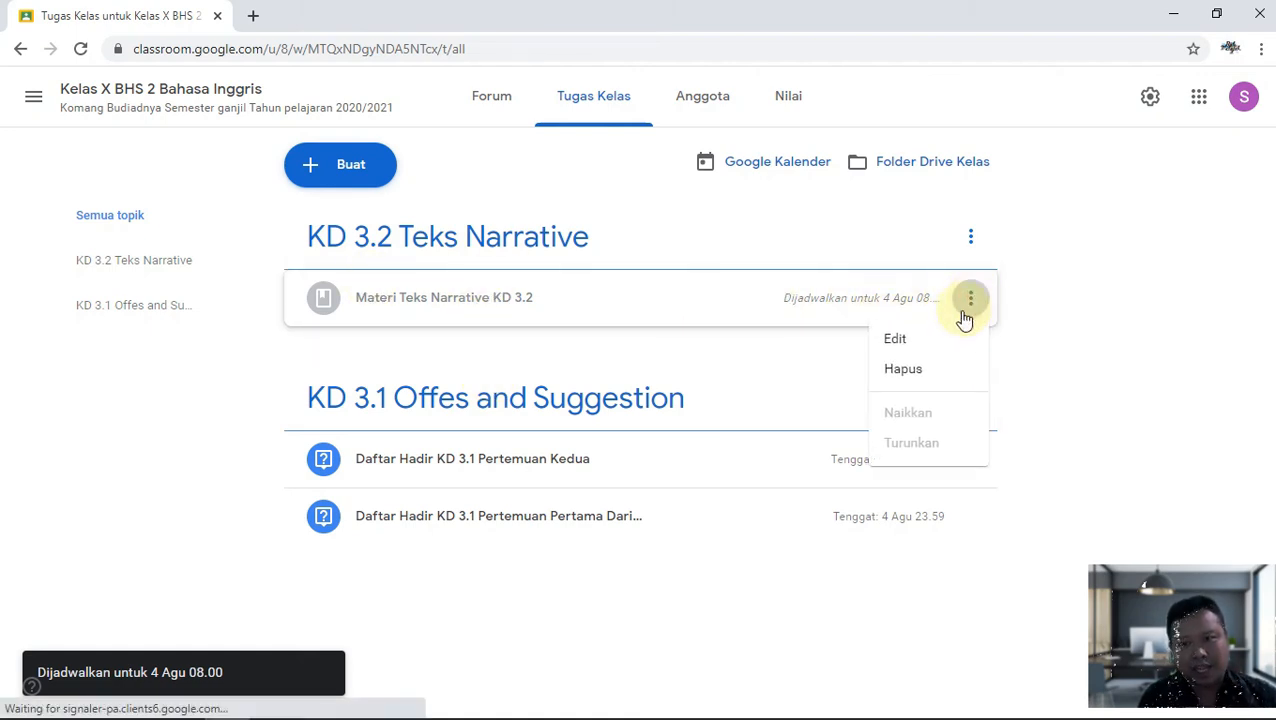
pyautogui.click(920, 343)
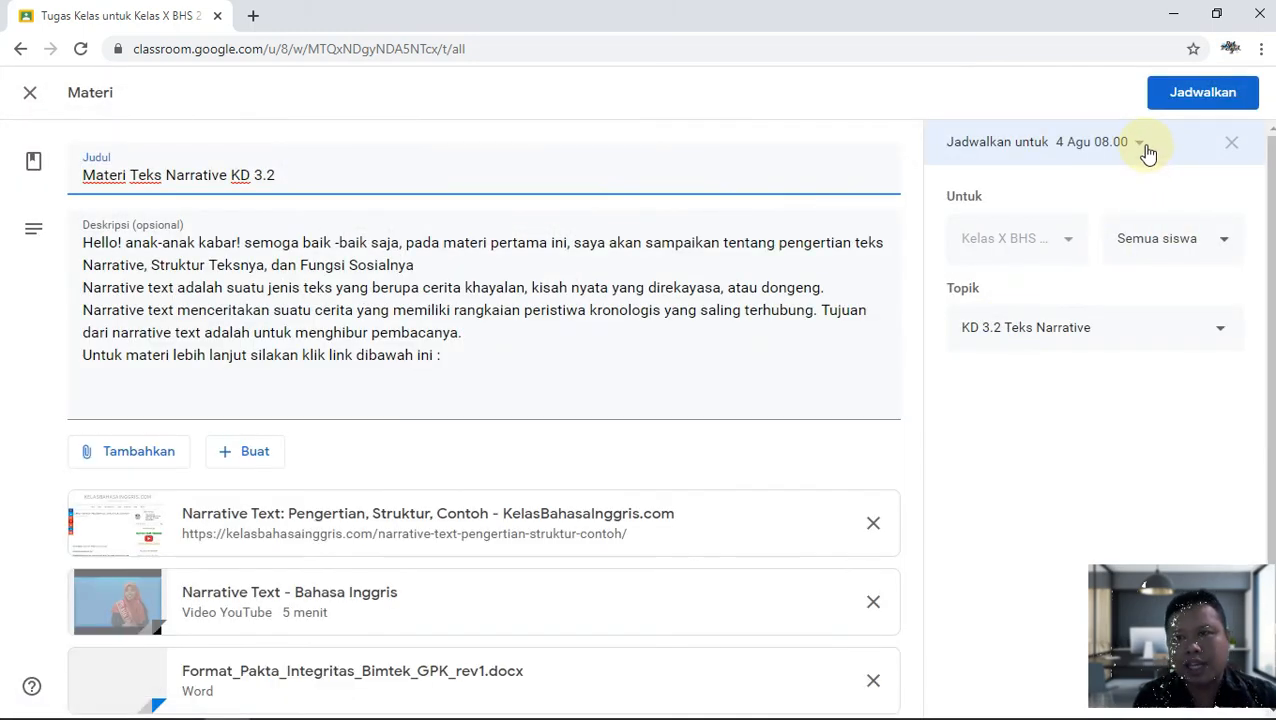
pyautogui.click(1143, 143)
pyautogui.click(1065, 222)
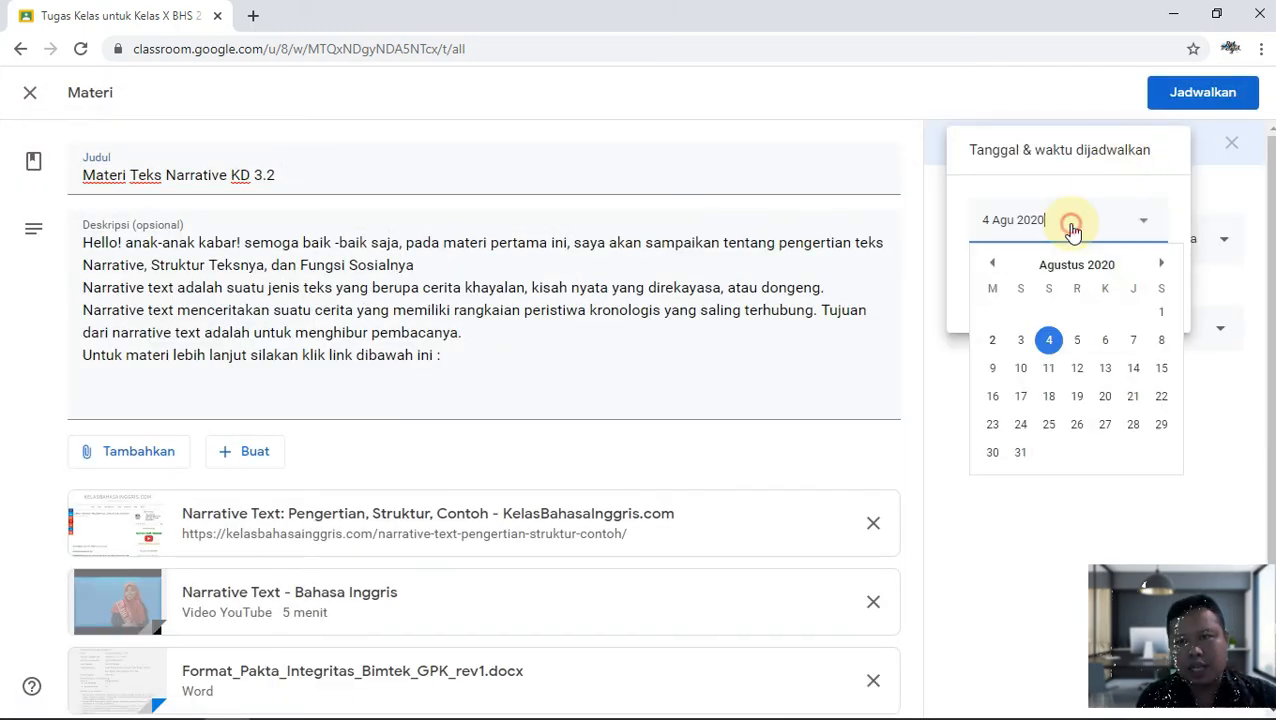
pyautogui.click(992, 341)
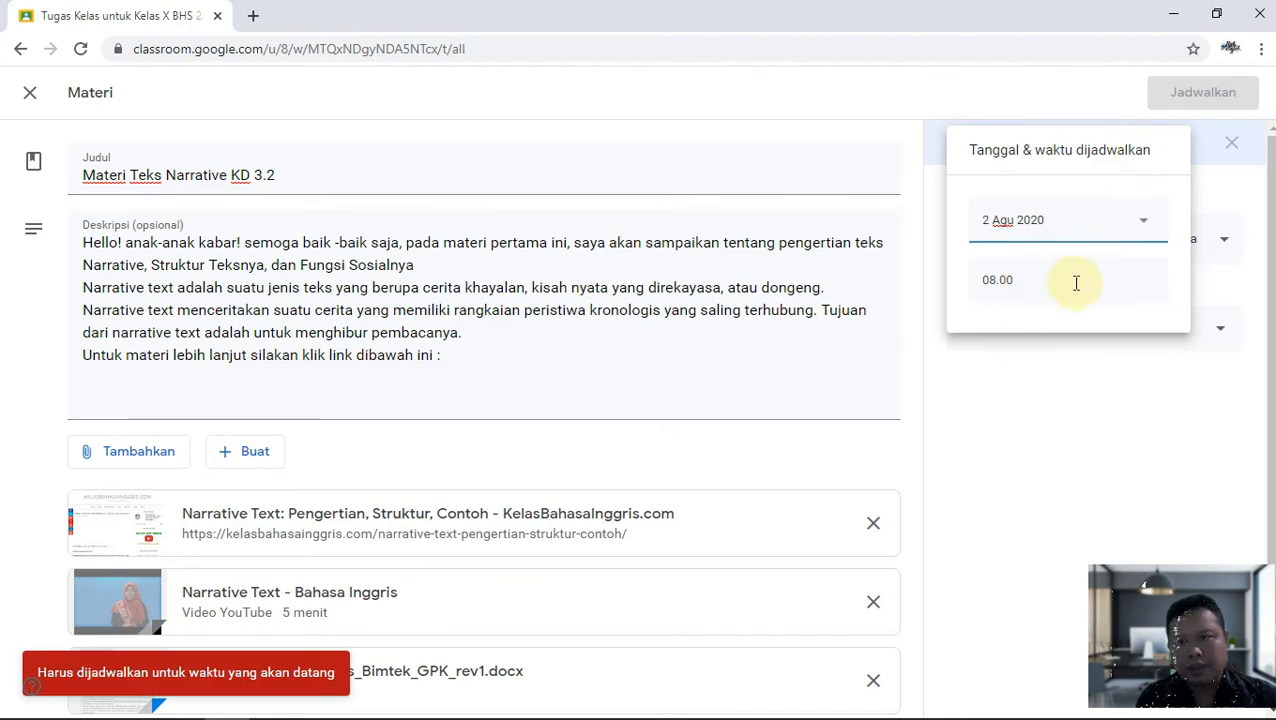
pyautogui.click(1144, 222)
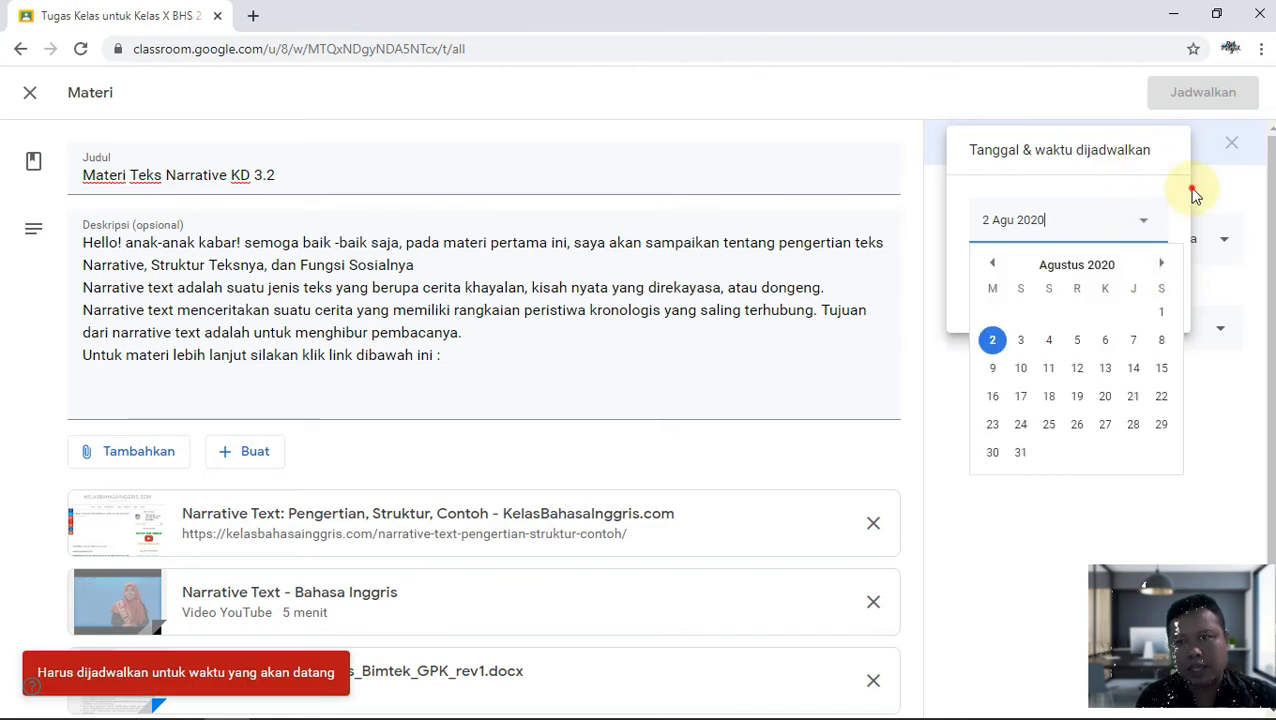
pyautogui.click(1196, 196)
pyautogui.click(1111, 142)
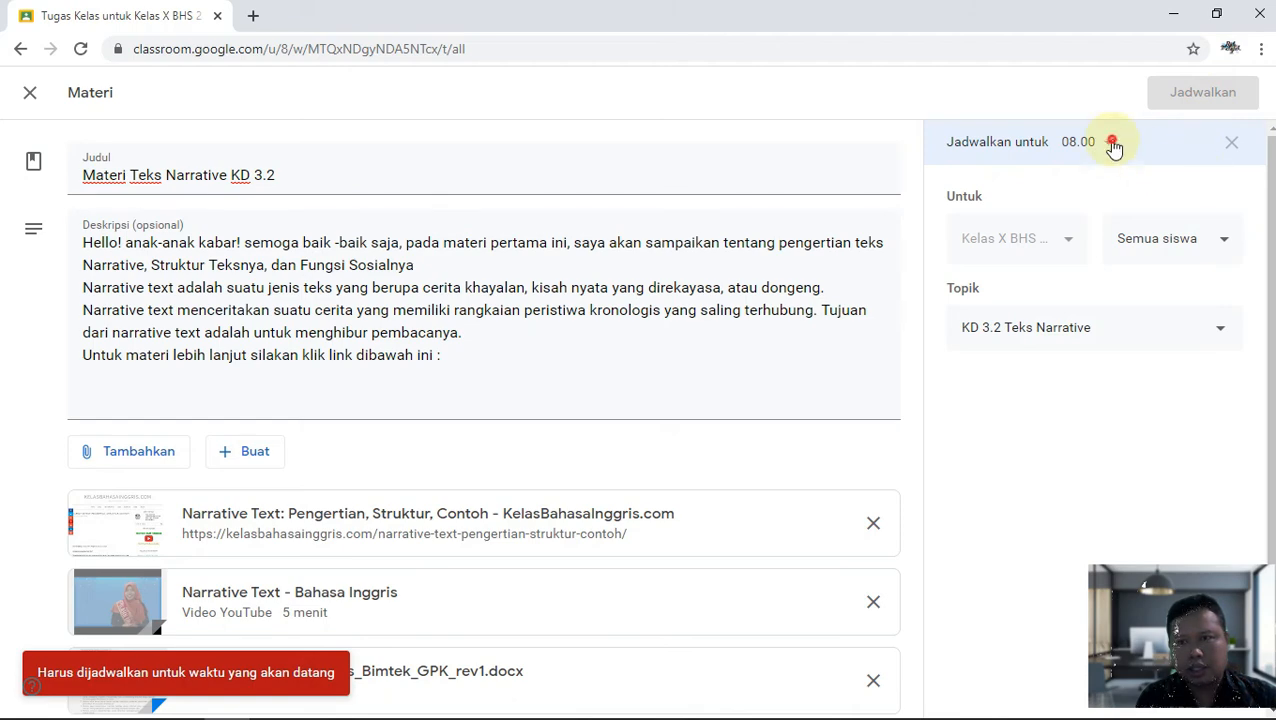
# Step: Remove the schedule from the material and post it to the class immediately
pyautogui.click(1231, 145)
pyautogui.click(1202, 104)
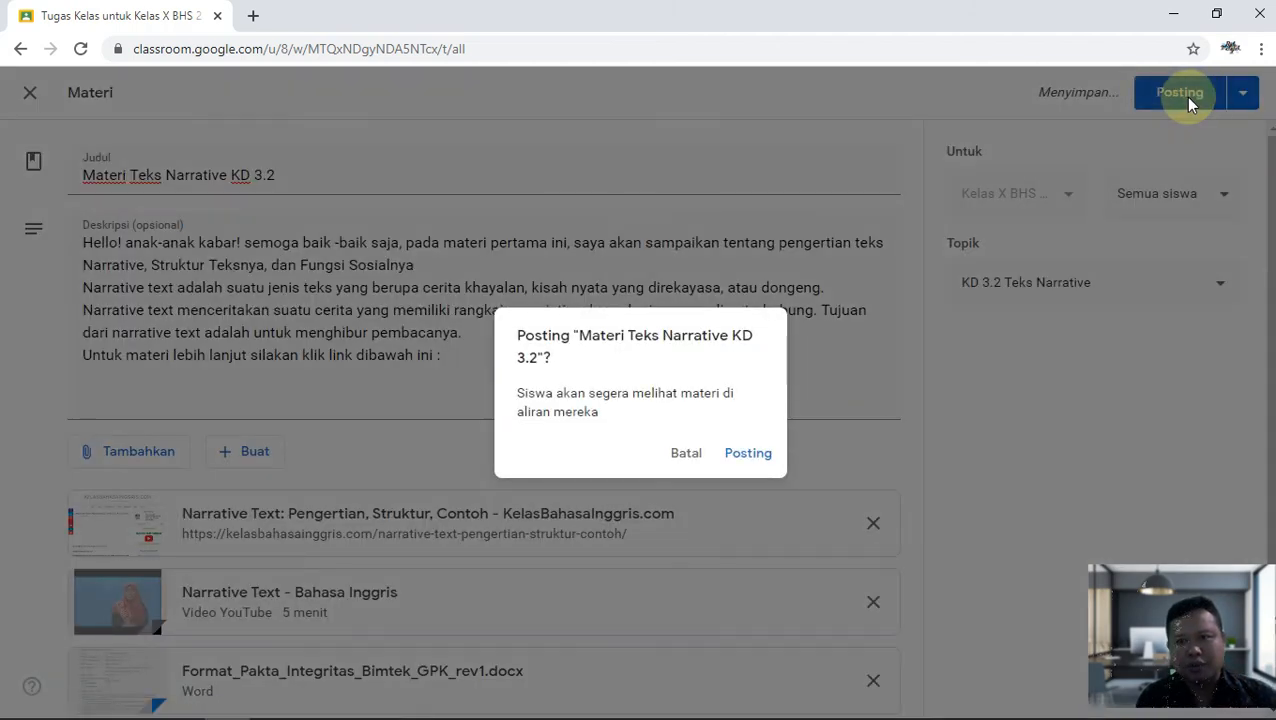
pyautogui.click(688, 454)
pyautogui.click(1245, 99)
pyautogui.click(1072, 140)
pyautogui.click(1170, 93)
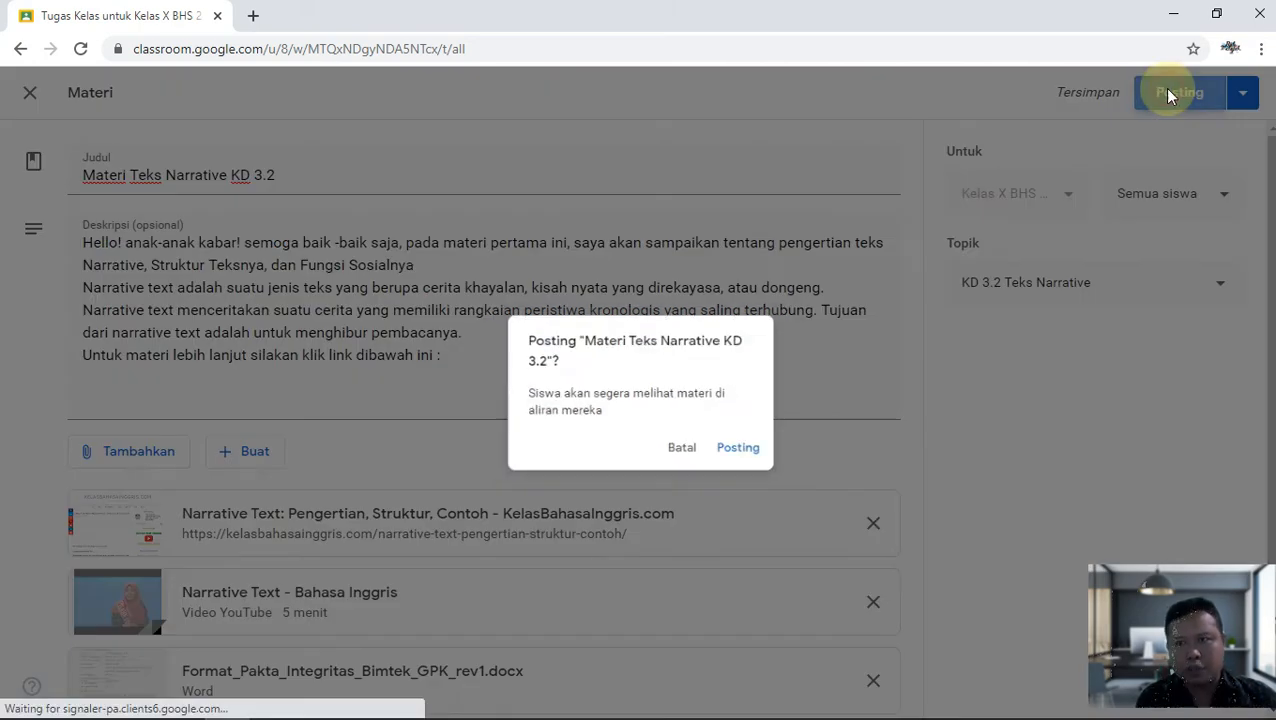
pyautogui.click(764, 448)
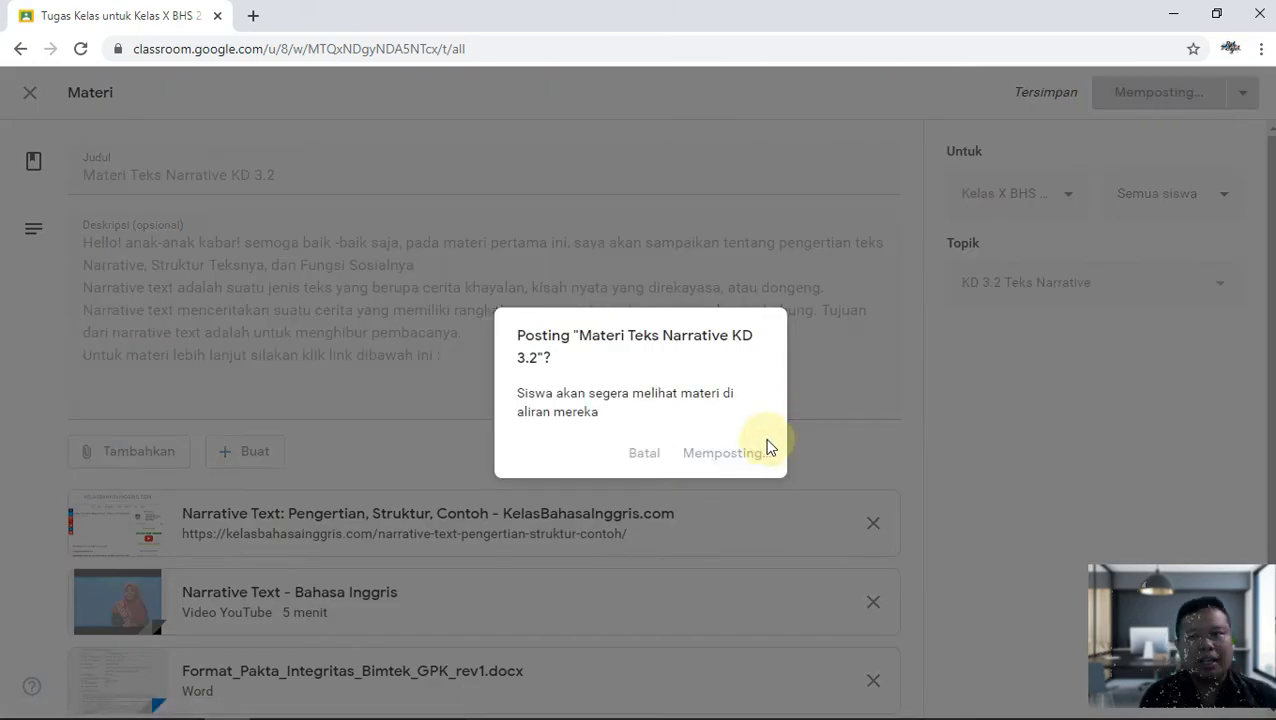